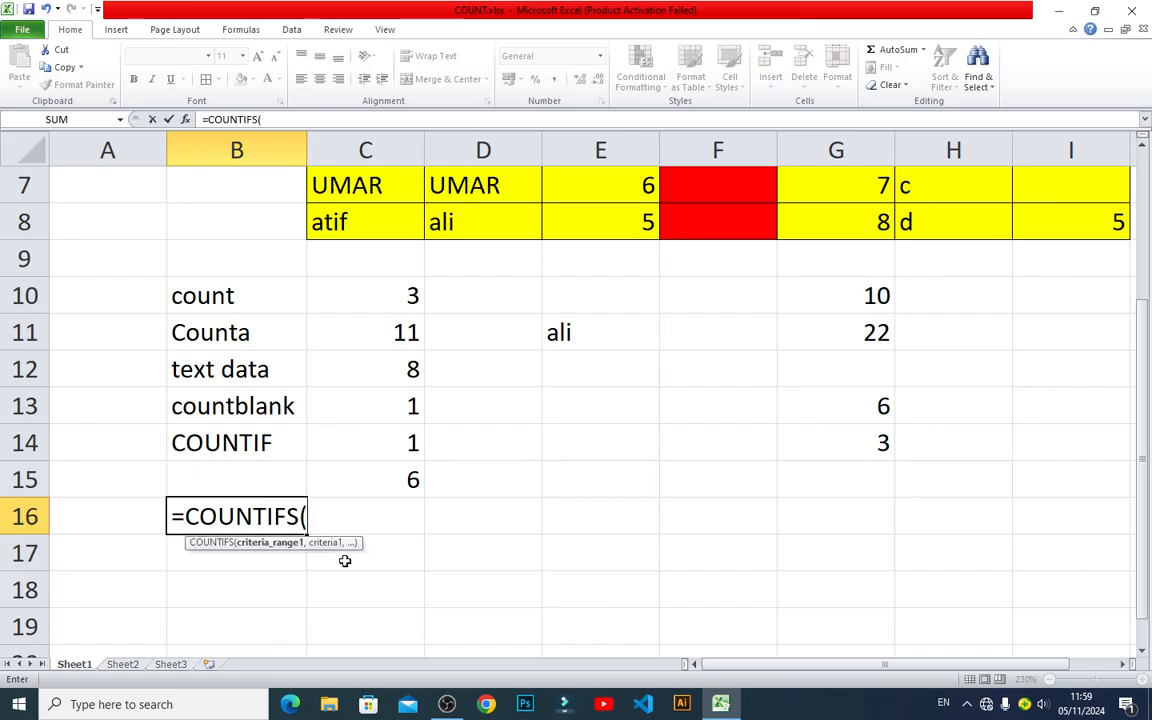
pyautogui.click(447, 705)
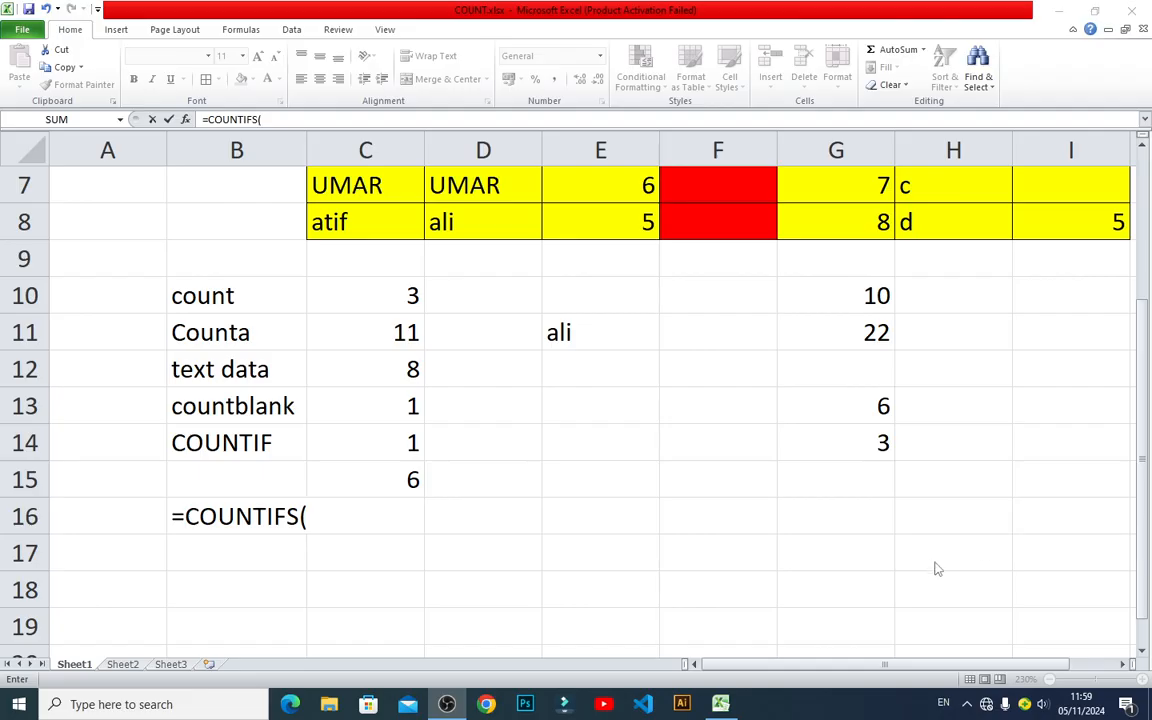
pyautogui.click(732, 704)
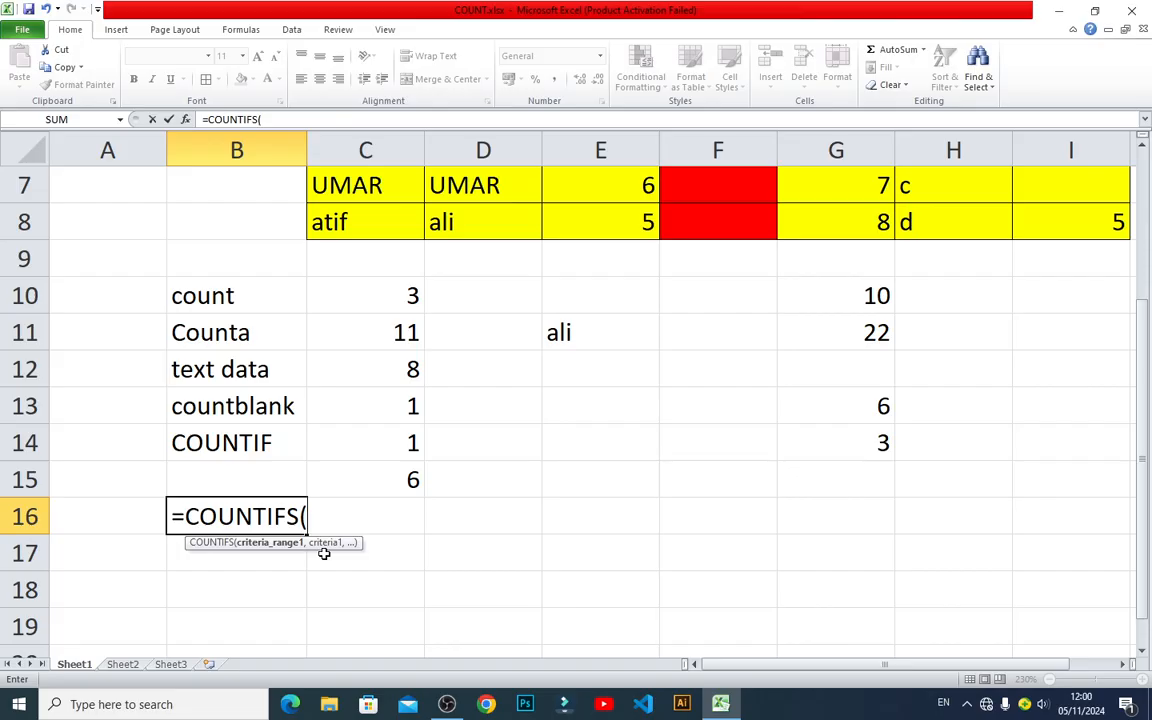
# Turn the unfinished formula in cell B16 into the plain text label COUNTIFS
pyautogui.press('BackSpace')
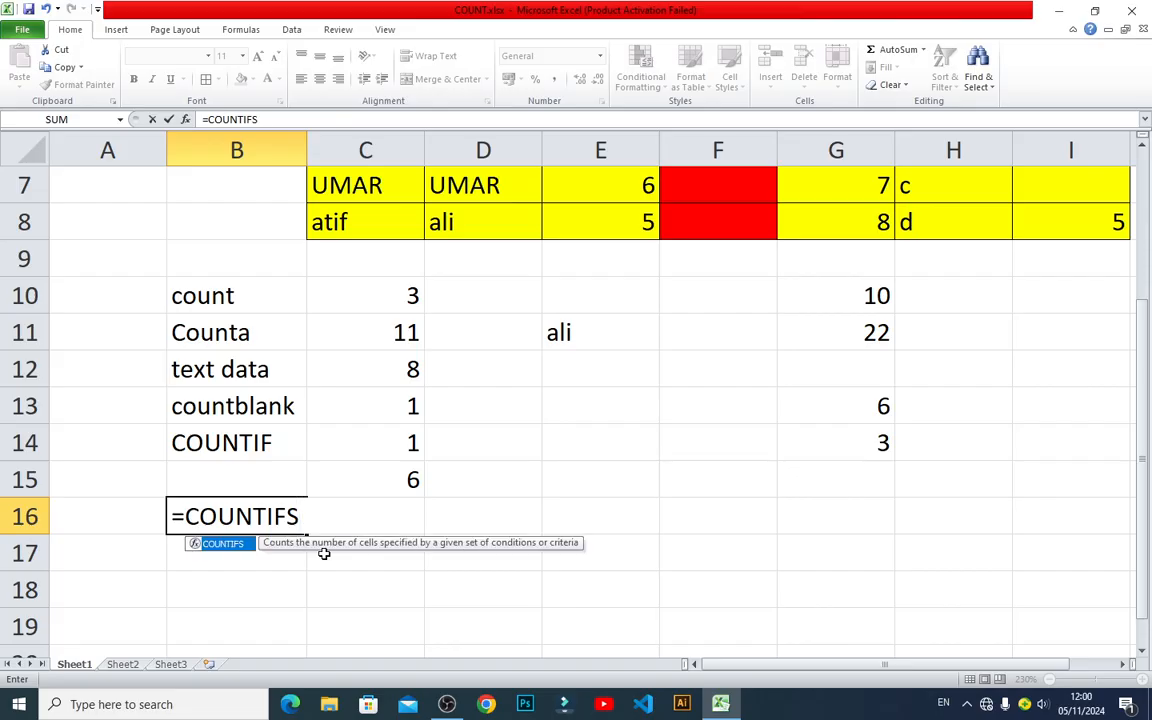
pyautogui.click(190, 516)
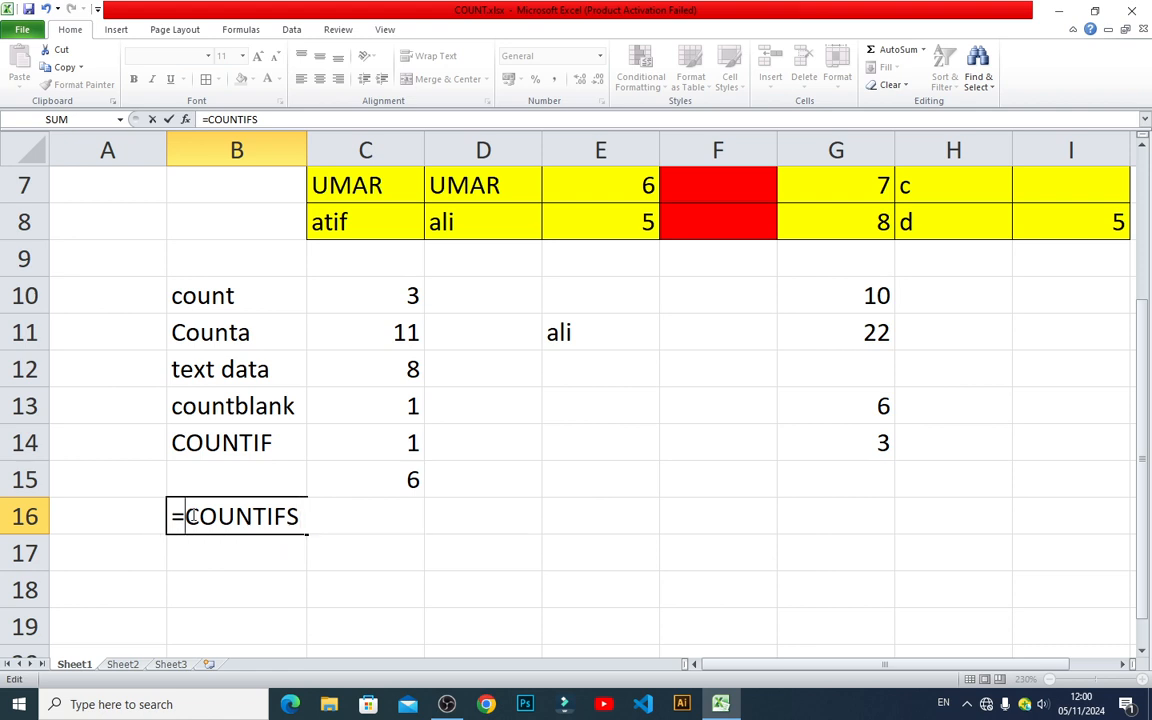
pyautogui.press('BackSpace')
pyautogui.press('Return')
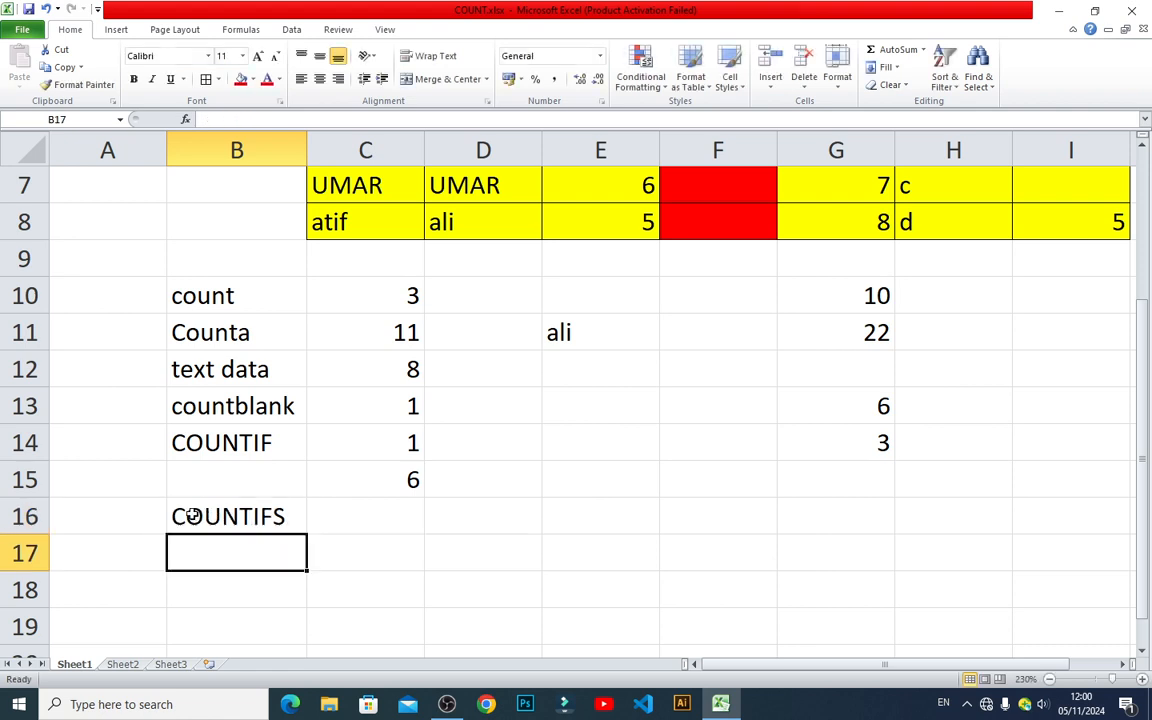
# Enter IT in cell C23, in the empty area below the COUNTIFS label
pyautogui.scroll(-2, 244, 504)
pyautogui.click(257, 490)
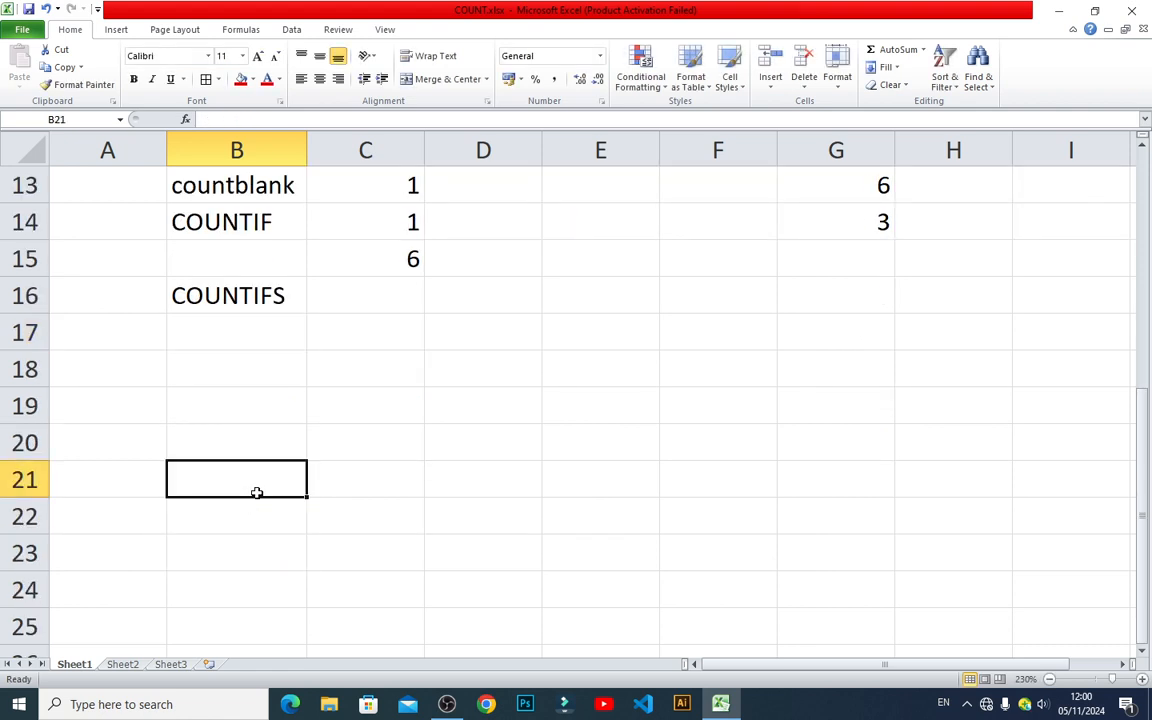
pyautogui.scroll(-1, 309, 475)
pyautogui.click(342, 458)
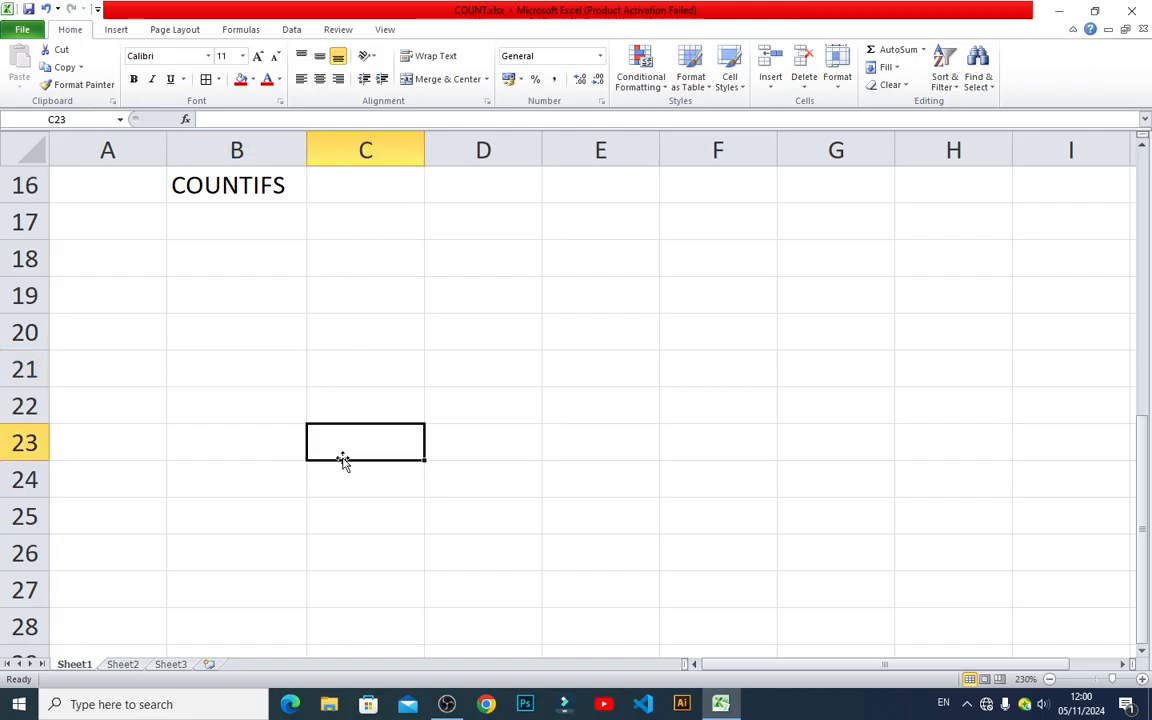
pyautogui.write('IT')
pyautogui.press('Up')
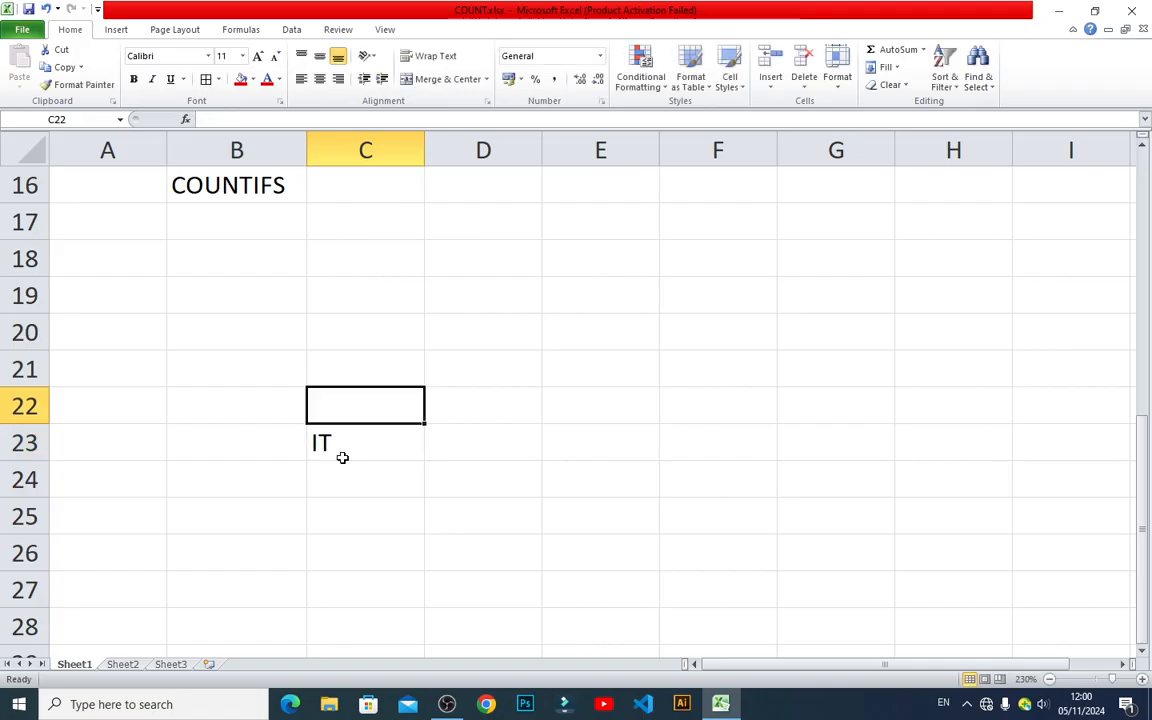
# Enter the heading COURSE NAME in cell C22 and fit the width of column C to its text
pyautogui.write('COURNAME')
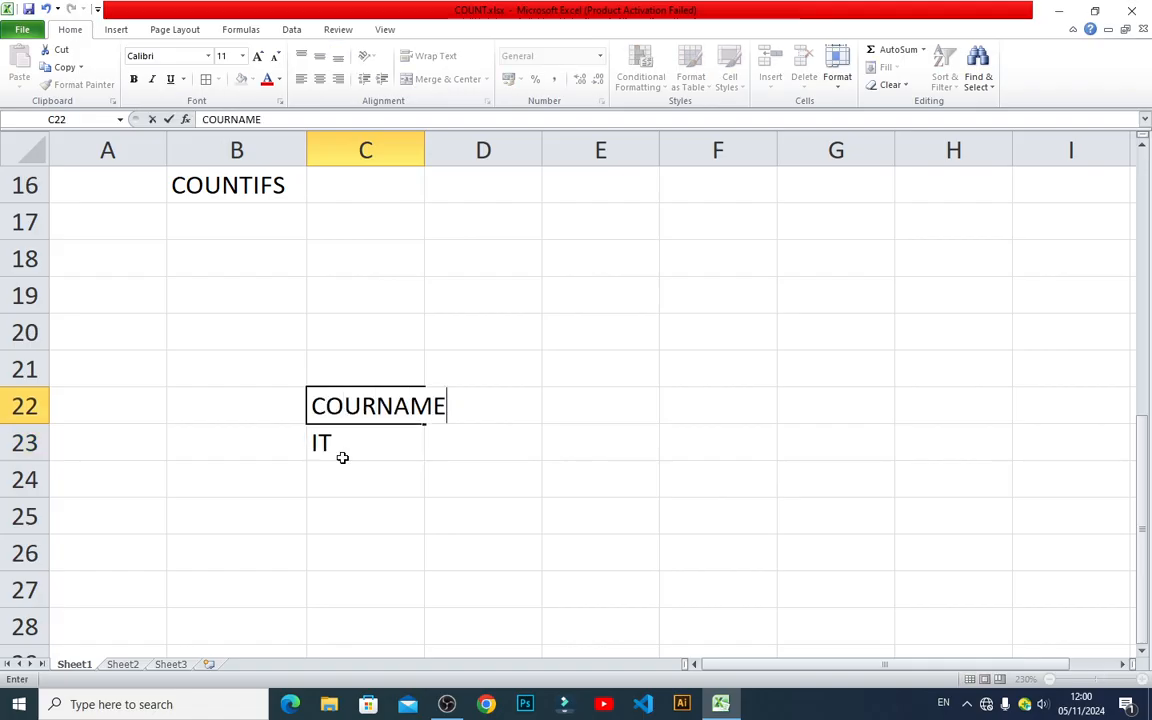
pyautogui.press('F2')
pyautogui.press('Left')
pyautogui.press('Left')
pyautogui.press('Left')
pyautogui.press('Left')
pyautogui.write('S')
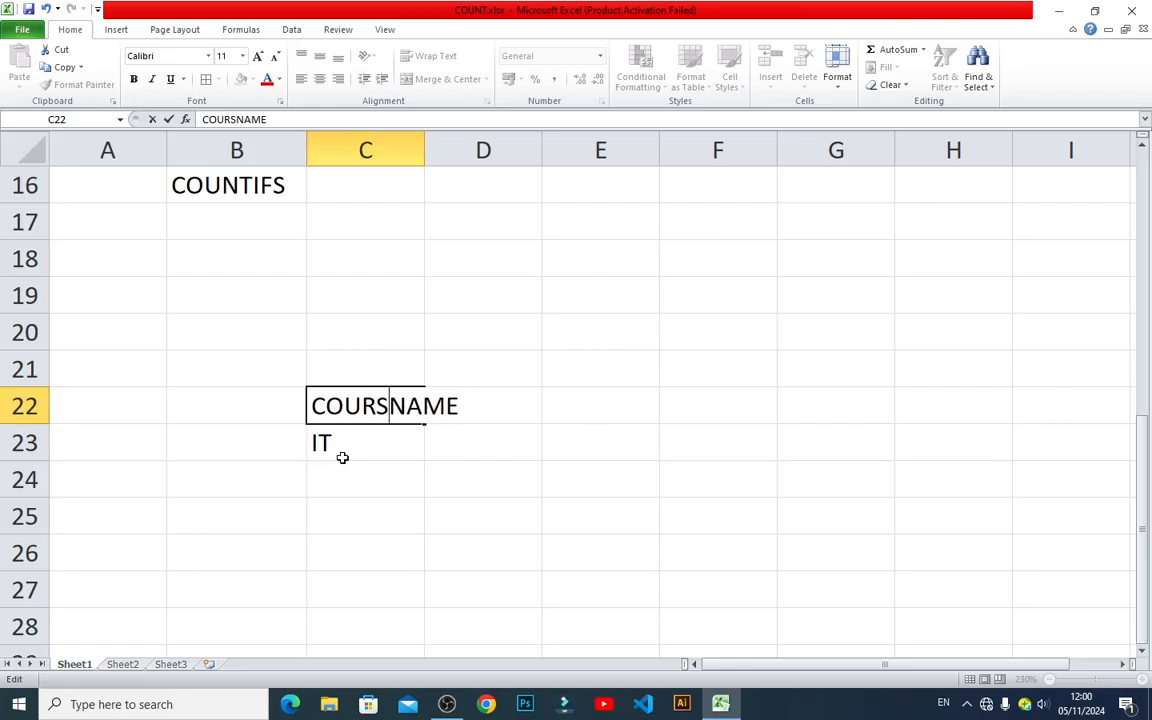
pyautogui.write('E')
pyautogui.press('Return')
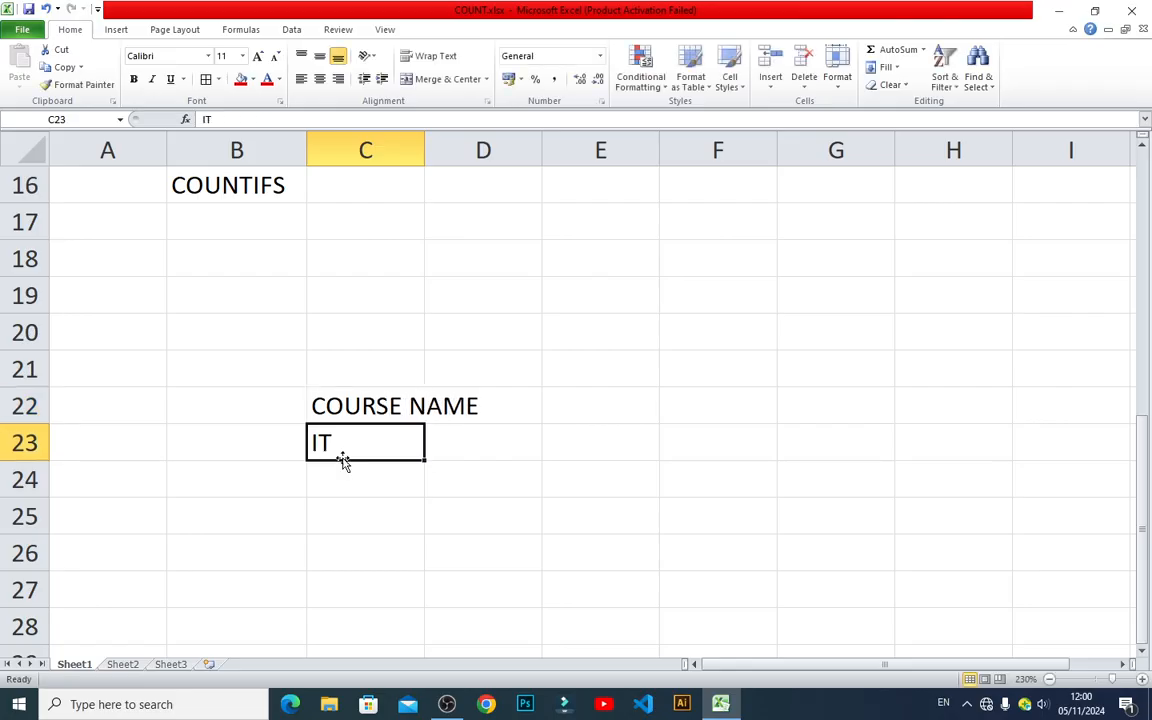
pyautogui.doubleClick(425, 142)
# Continue the course list with WEB in cell C24 and IT in cell C25
pyautogui.press('Return')
pyautogui.write('WEB')
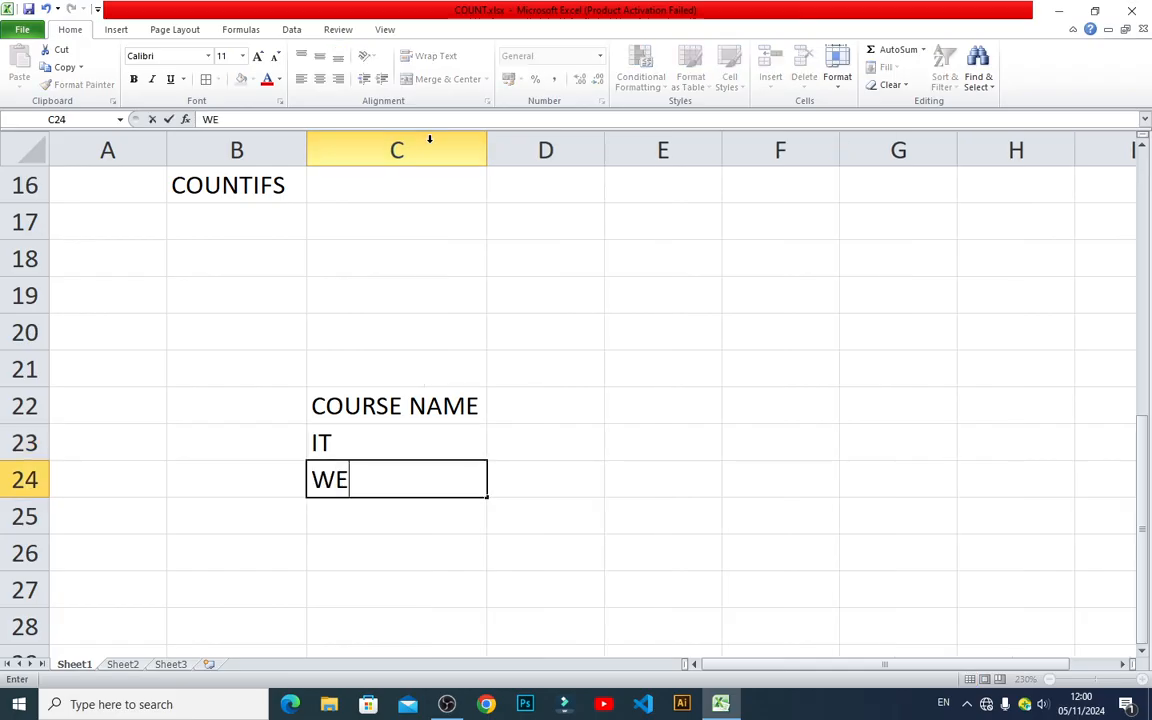
pyautogui.press('Return')
pyautogui.write('IT')
pyautogui.press('Return')
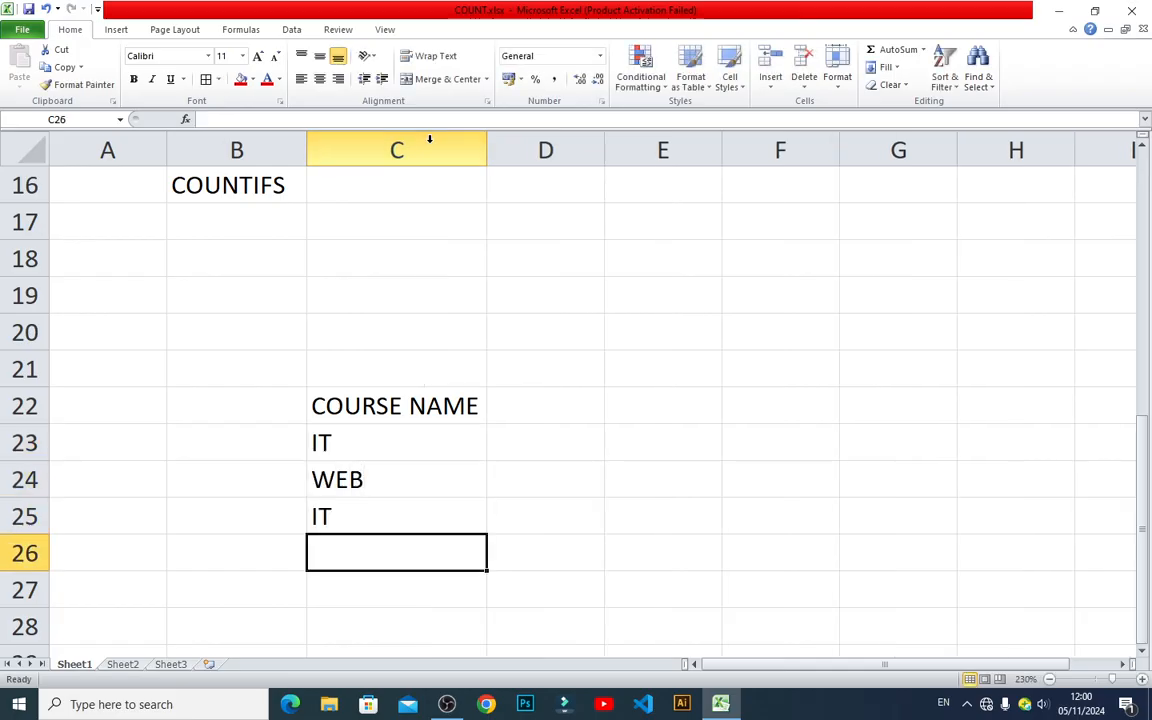
pyautogui.click(452, 704)
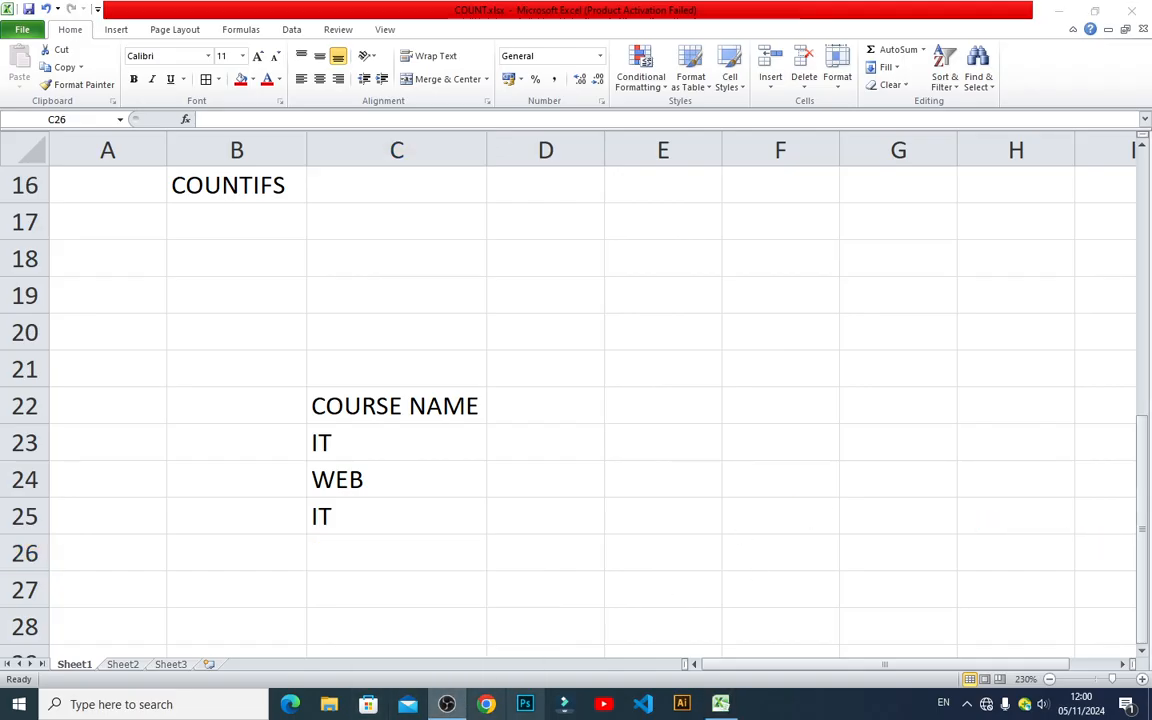
pyautogui.moveTo(720, 704)
pyautogui.click(638, 612)
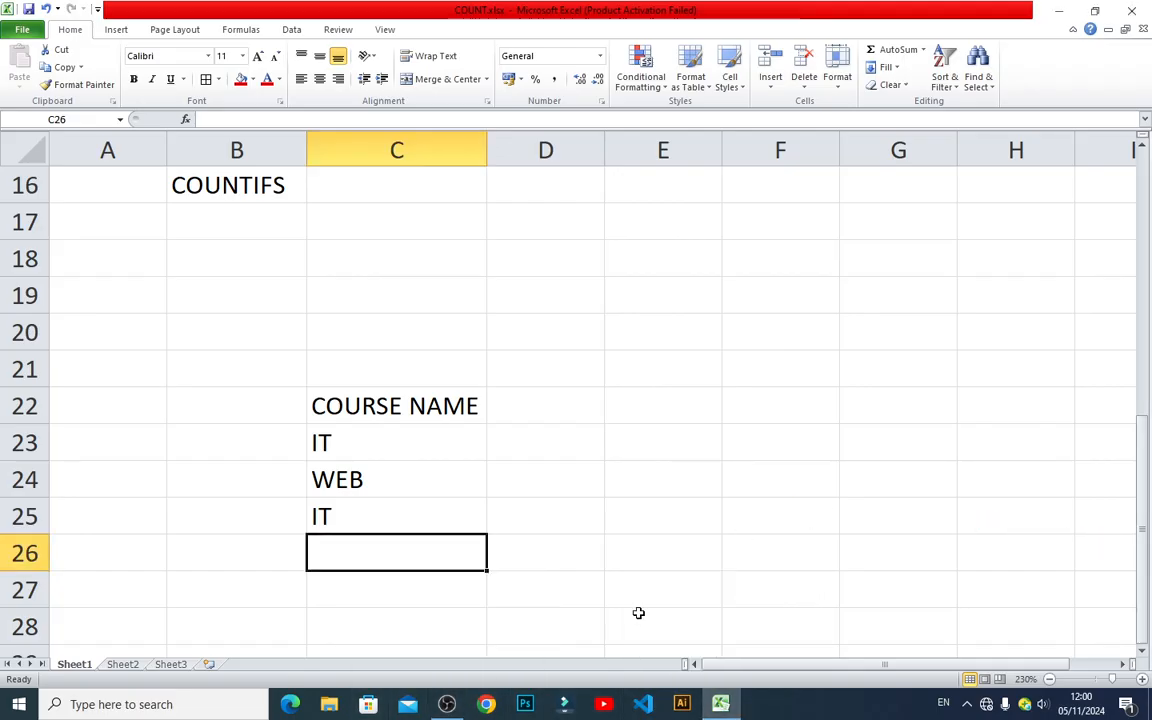
# Add IT in cell C26 and WEB in cell C27 to the course list
pyautogui.write('IT')
pyautogui.press('Return')
pyautogui.write('WEB')
pyautogui.press('Return')
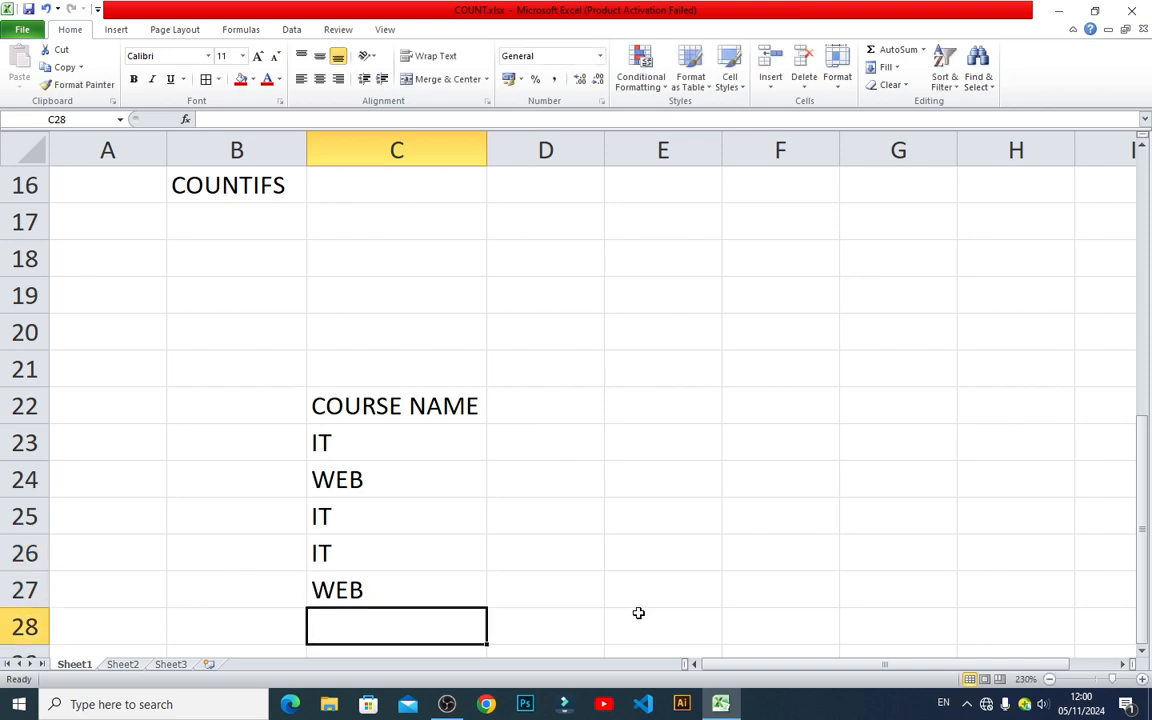
# Enter AUTOCAD in cells C28, C29 and C30 of the course list
pyautogui.write('AUTO')
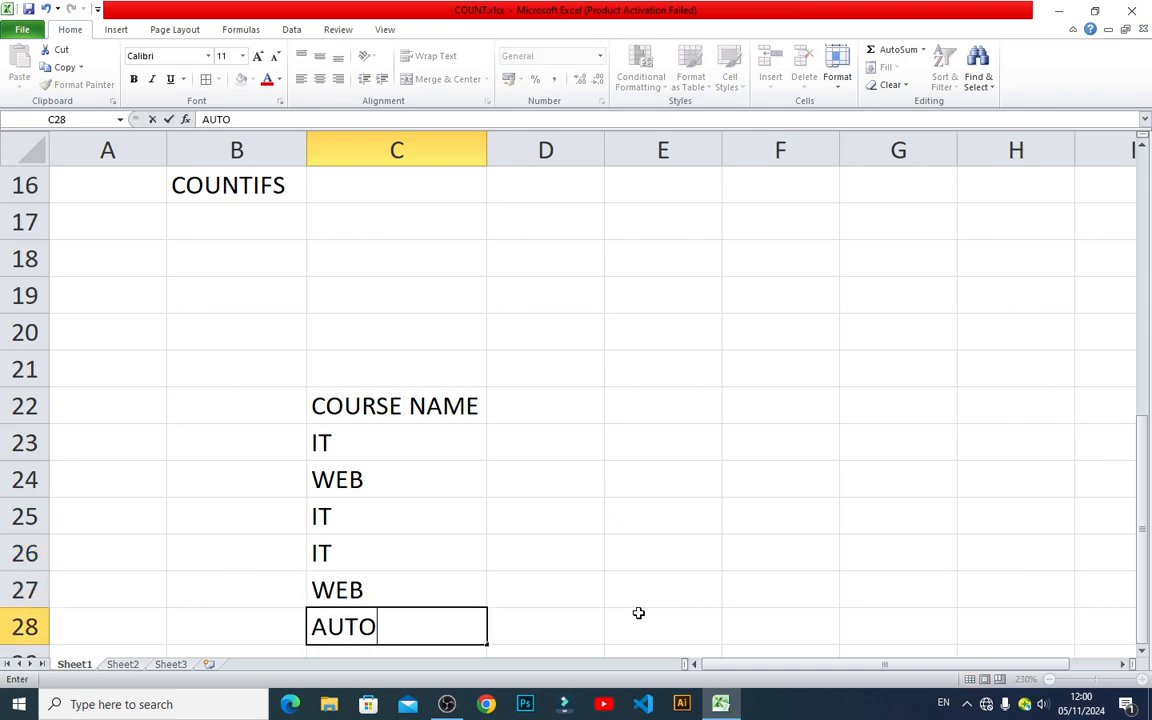
pyautogui.write('CAD')
pyautogui.press('Return')
pyautogui.write('A')
pyautogui.press('Return')
pyautogui.write('A')
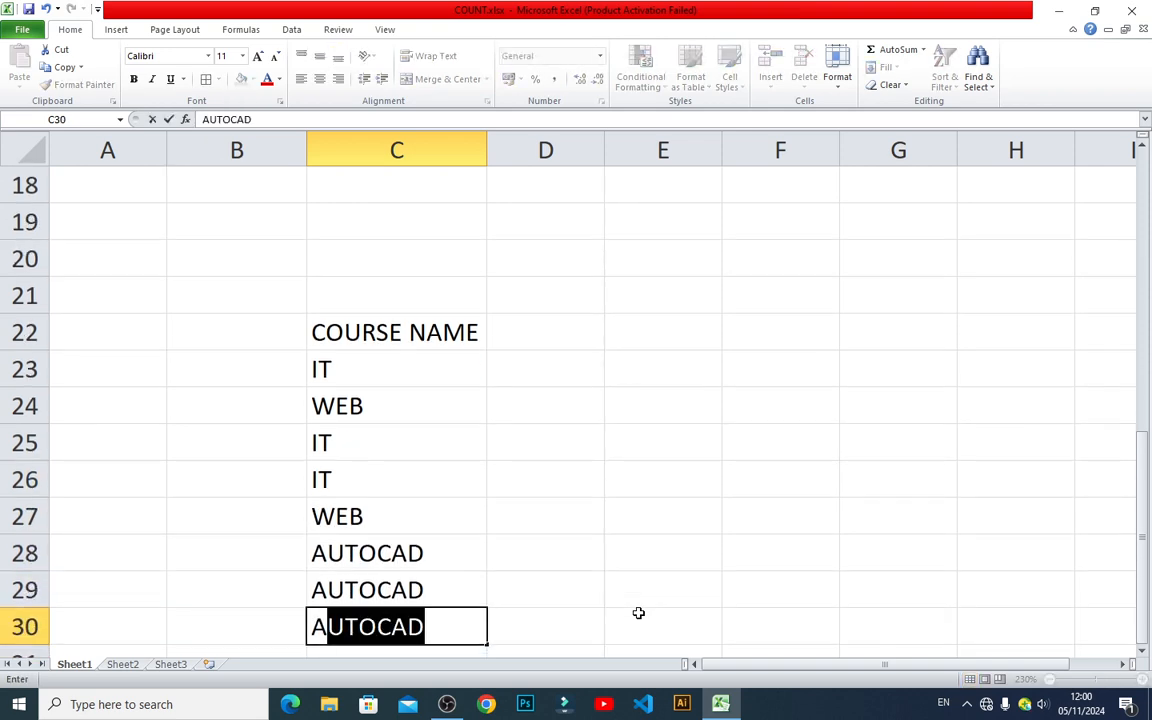
pyautogui.press('Right')
# Replace the course name in cell C29 with IT
pyautogui.press('Up')
pyautogui.press('Left')
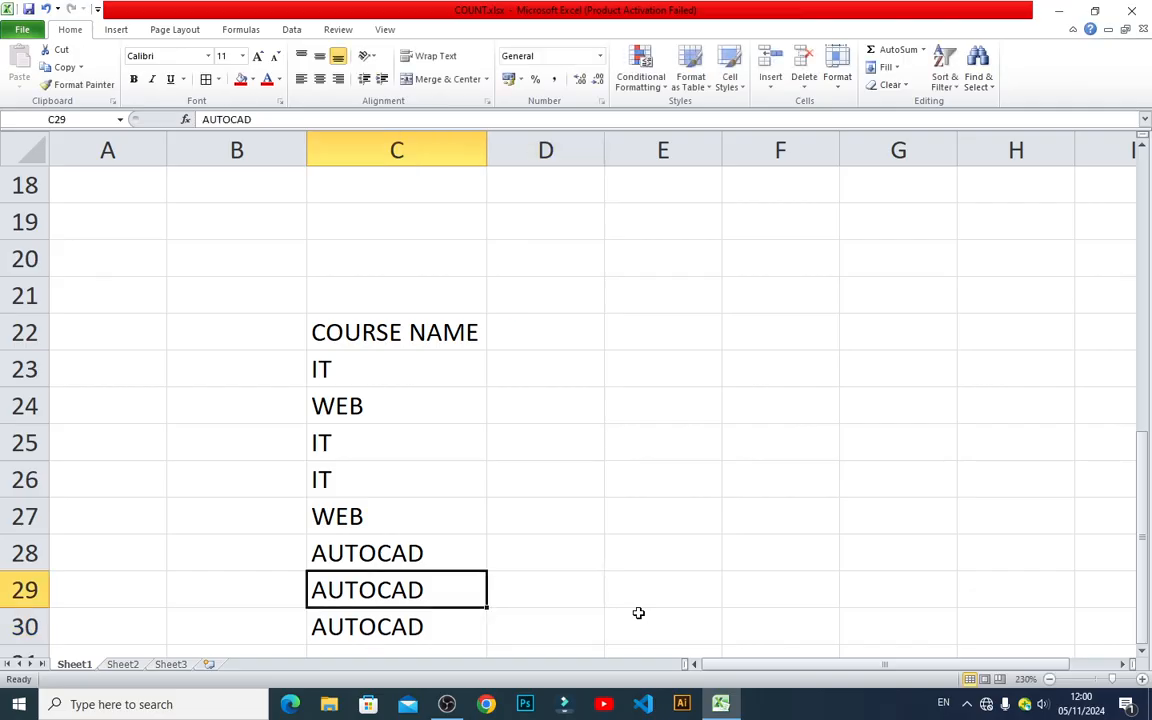
pyautogui.write('IT')
pyautogui.press('Right')
# Enter the amounts 8000, 12000, 8000 and 8000 in cells D23 to D26 beside the courses
pyautogui.press('Up')
pyautogui.press('Up')
pyautogui.press('Up')
pyautogui.press('Up')
pyautogui.press('Up')
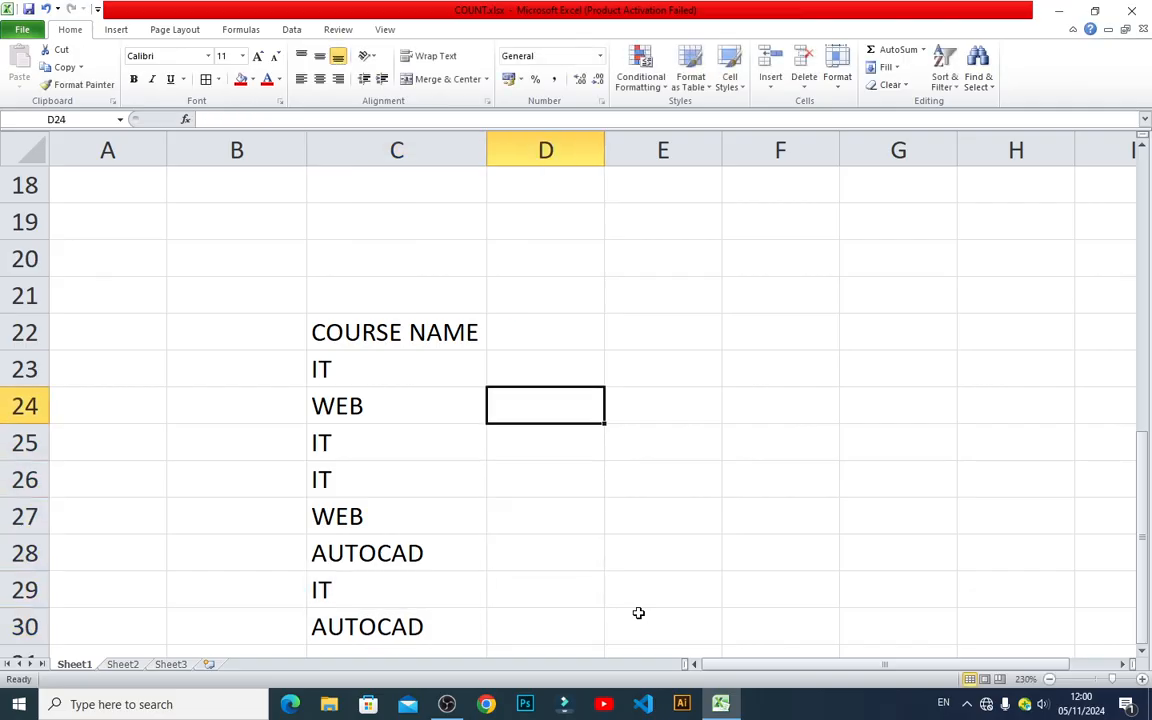
pyautogui.press('Up')
pyautogui.write('8000')
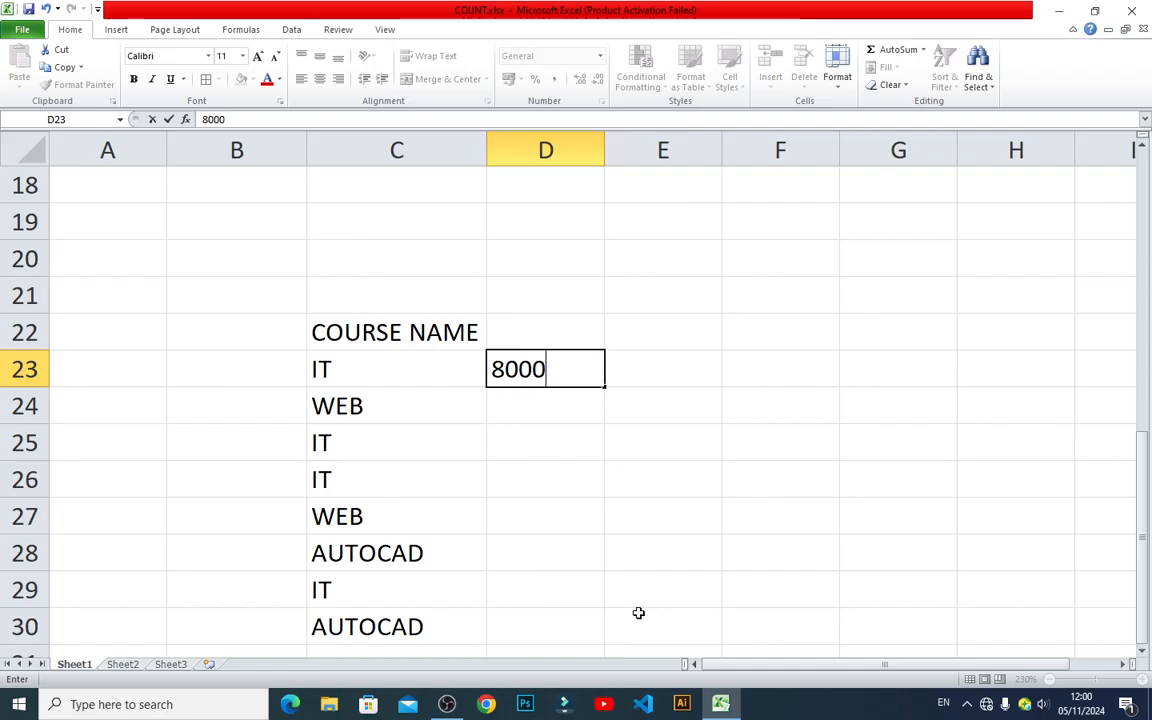
pyautogui.press('Return')
pyautogui.write('12000')
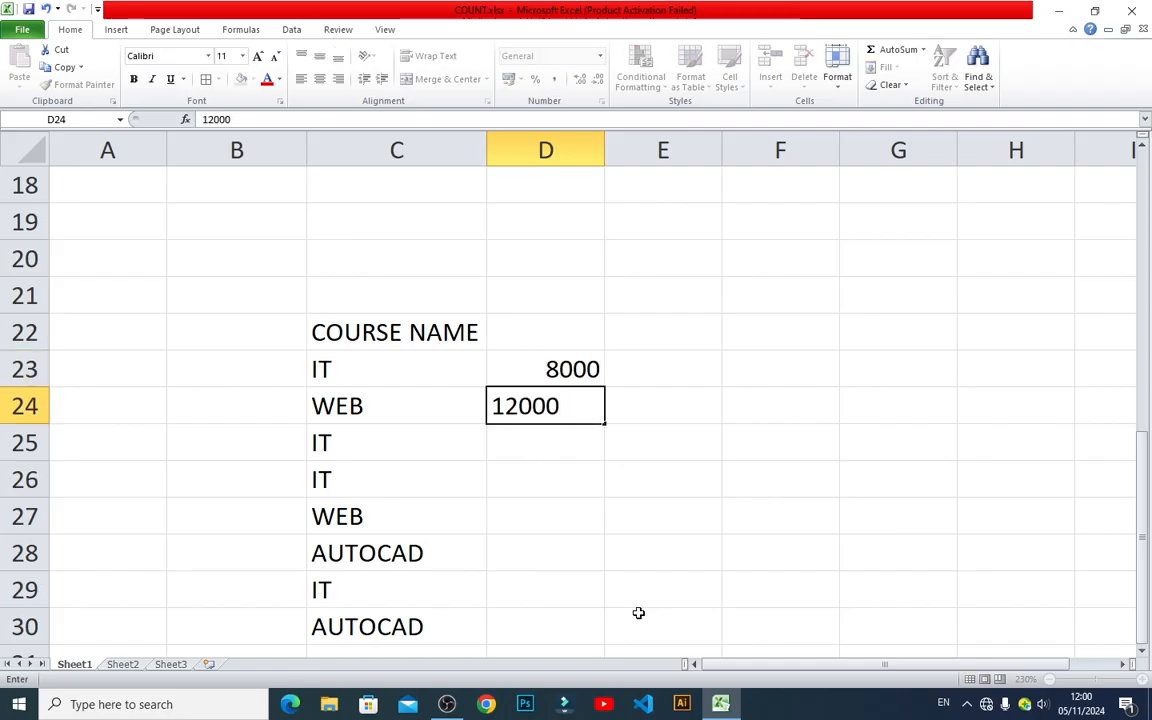
pyautogui.press('Return')
pyautogui.write('8000')
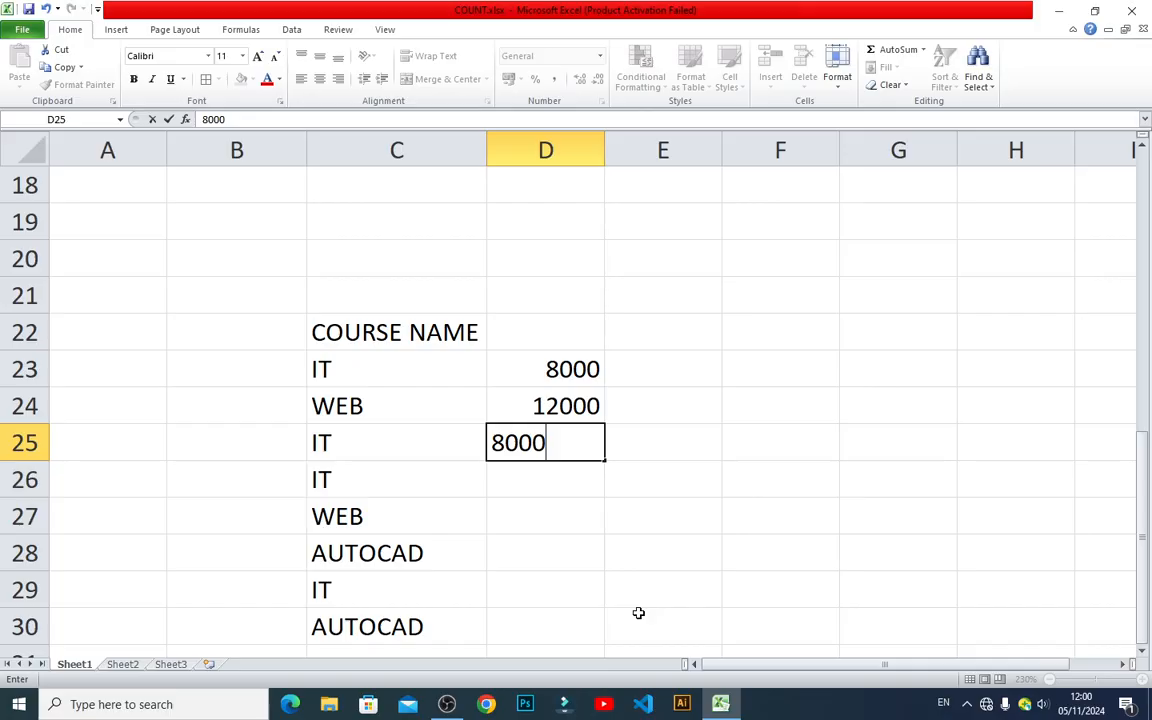
pyautogui.press('Return')
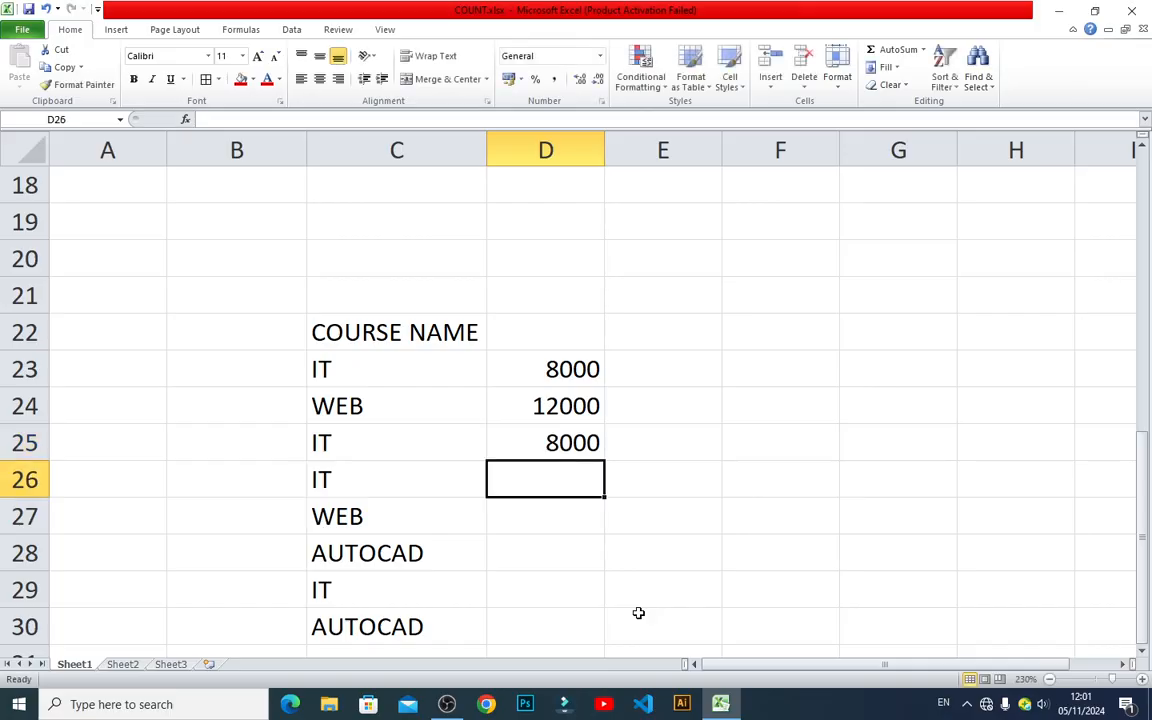
pyautogui.write('8000')
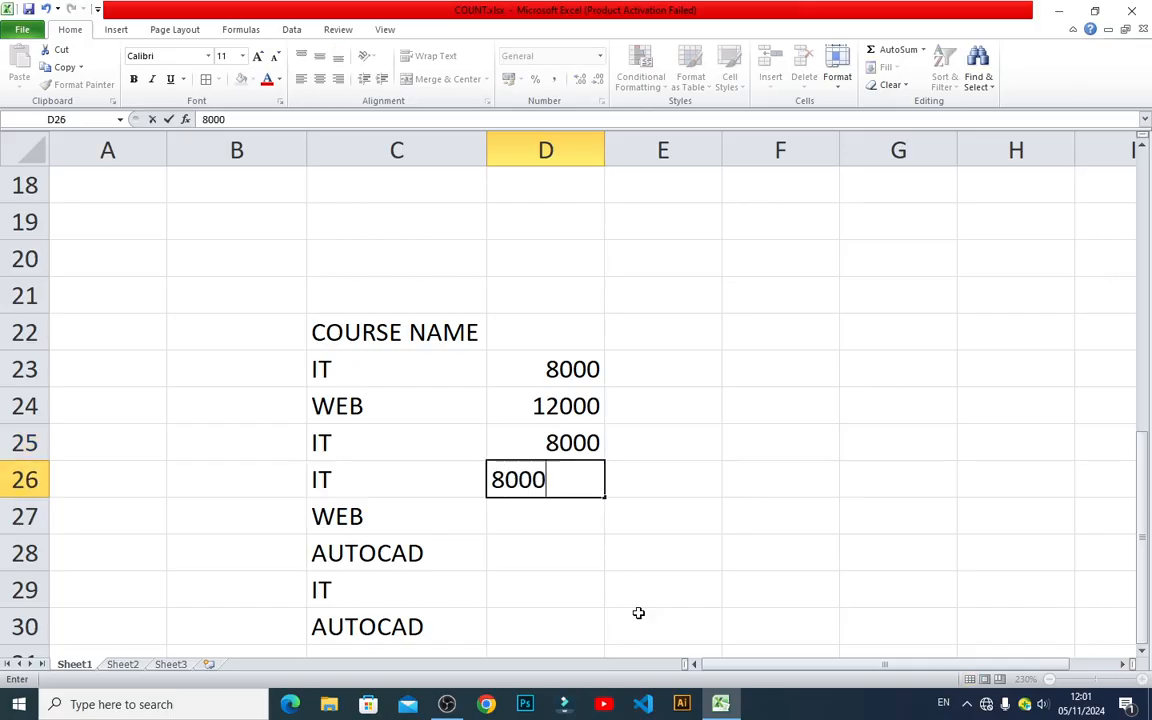
pyautogui.press('Return')
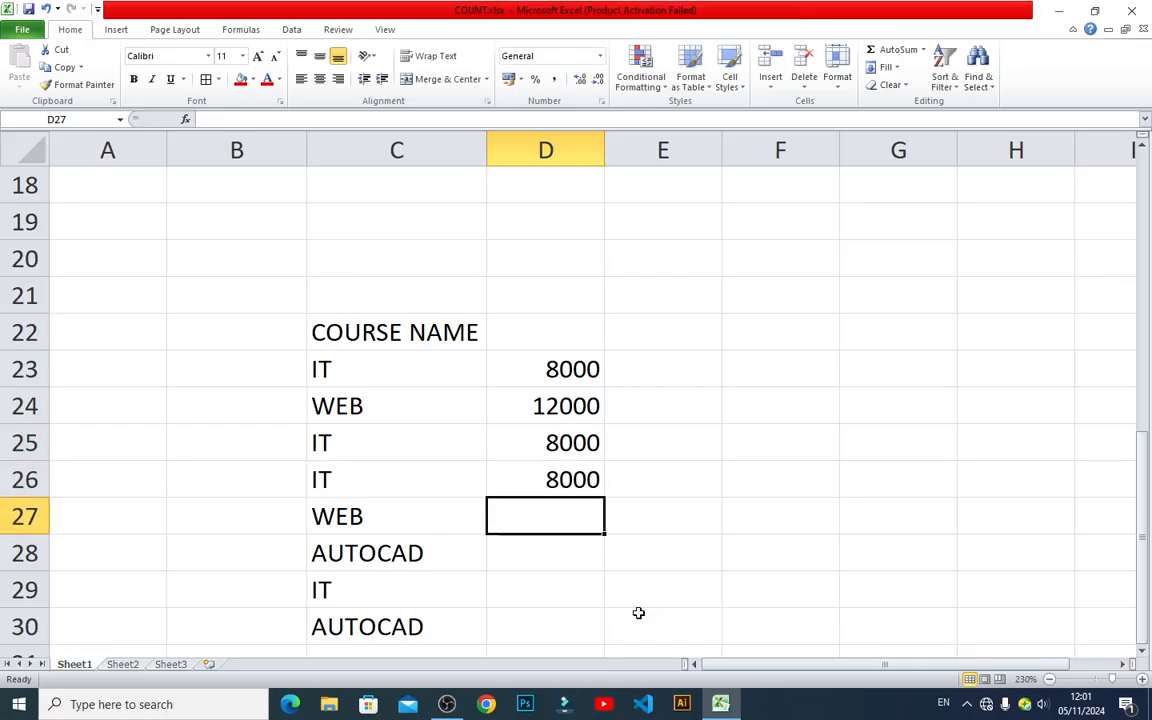
# Enter the amounts 12000, 9000, 8000 and 9000 in cells D27 to D30 beside the courses
pyautogui.write('12')
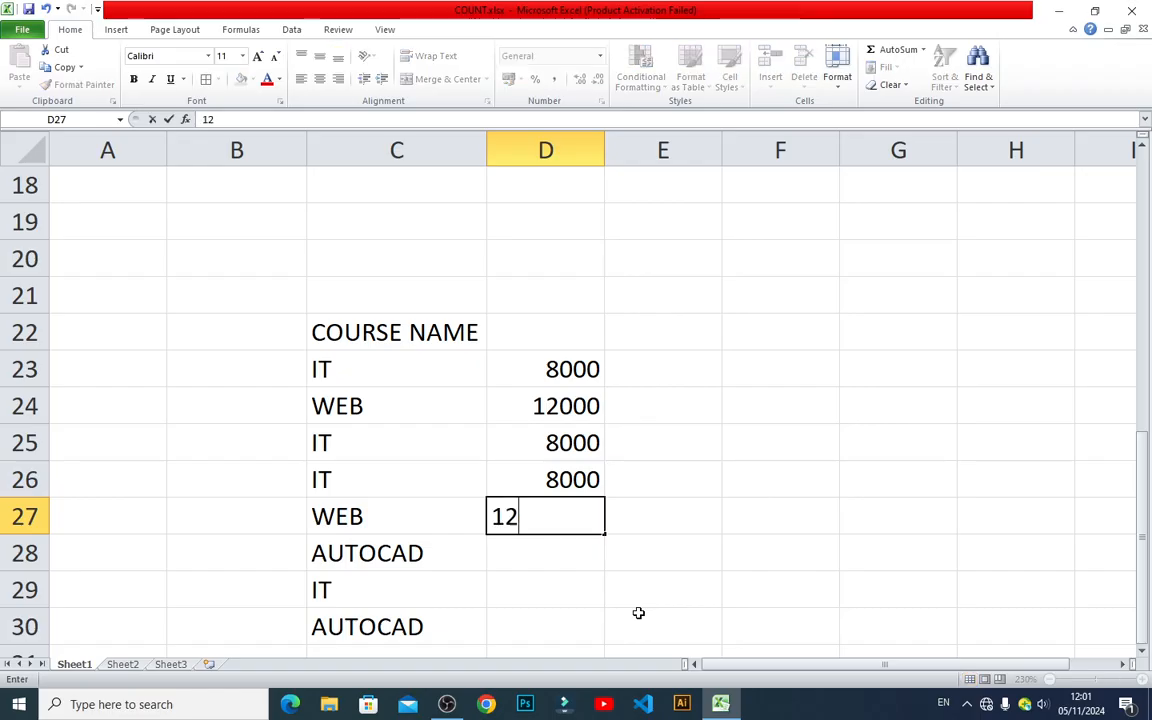
pyautogui.write('0000')
pyautogui.press('Return')
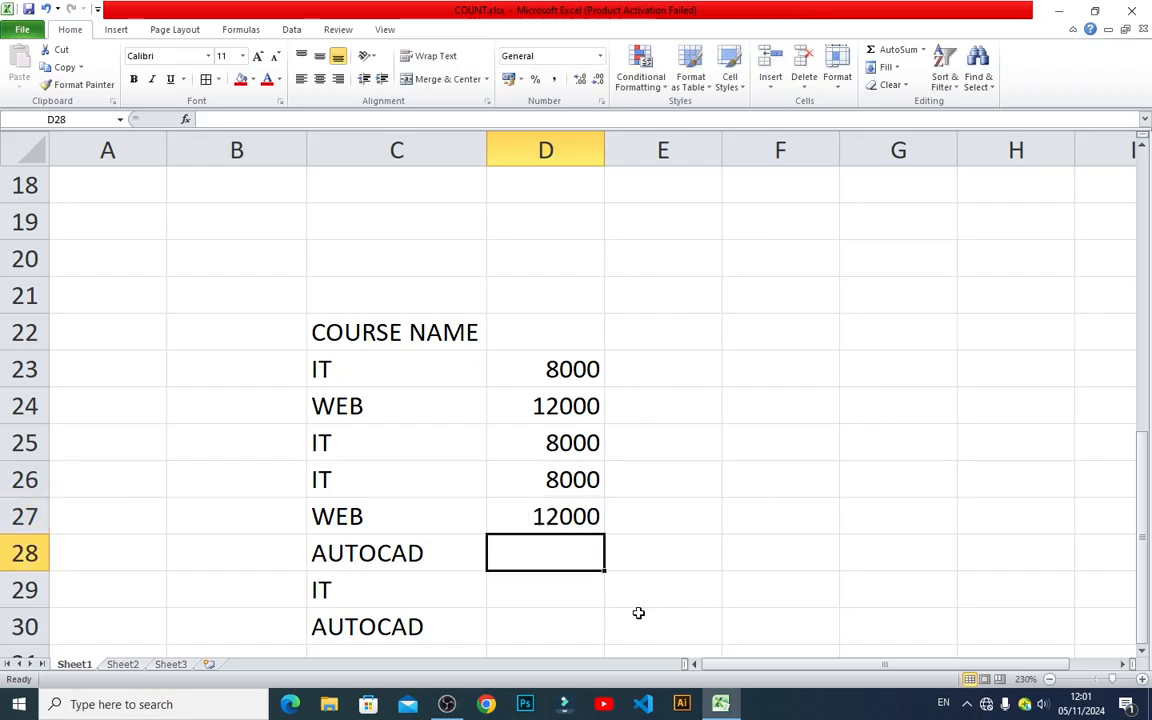
pyautogui.write('9000')
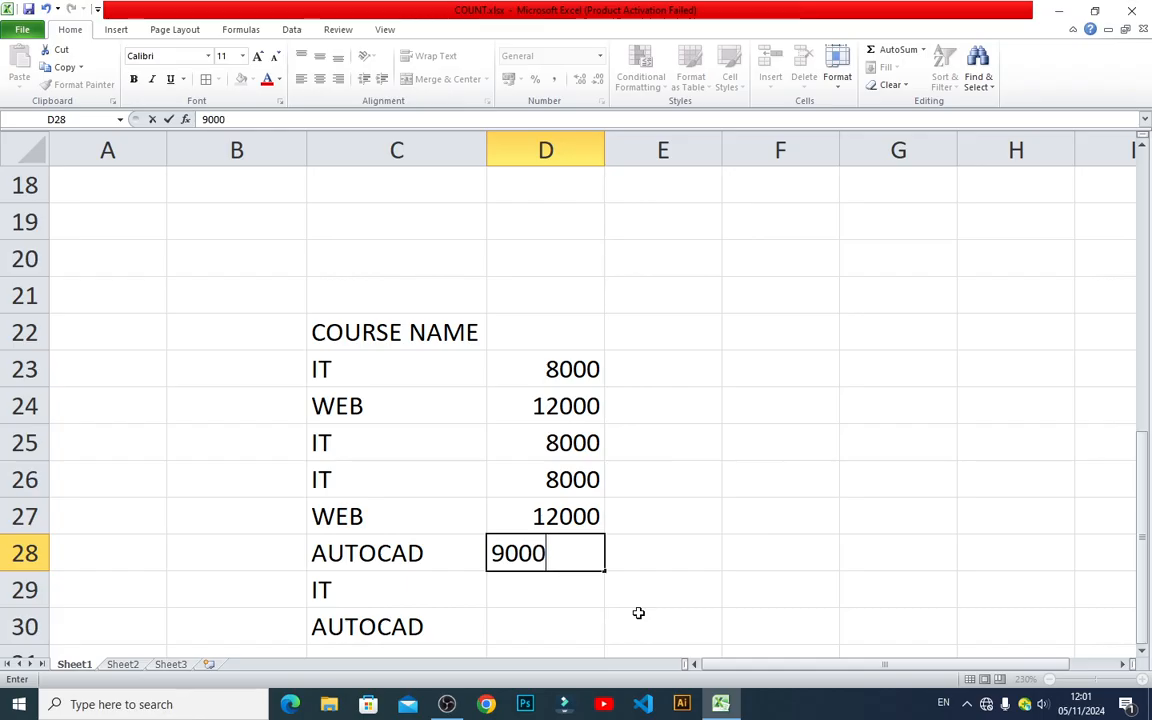
pyautogui.press('Return')
pyautogui.write('8000')
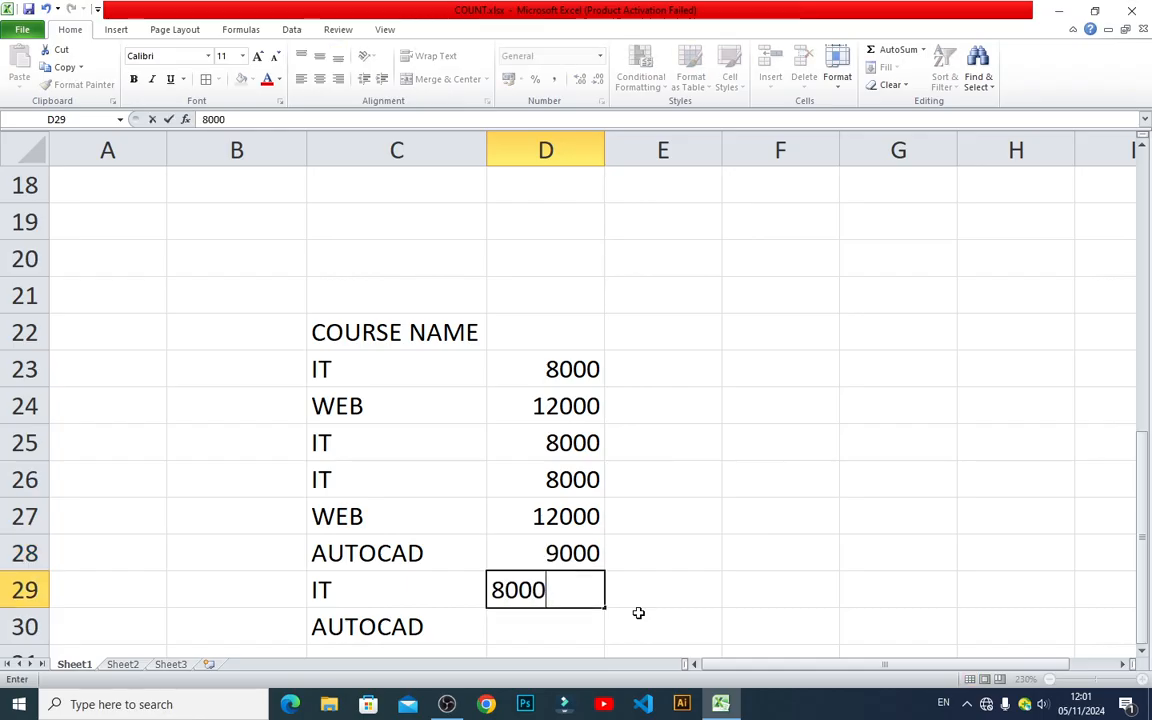
pyautogui.press('Return')
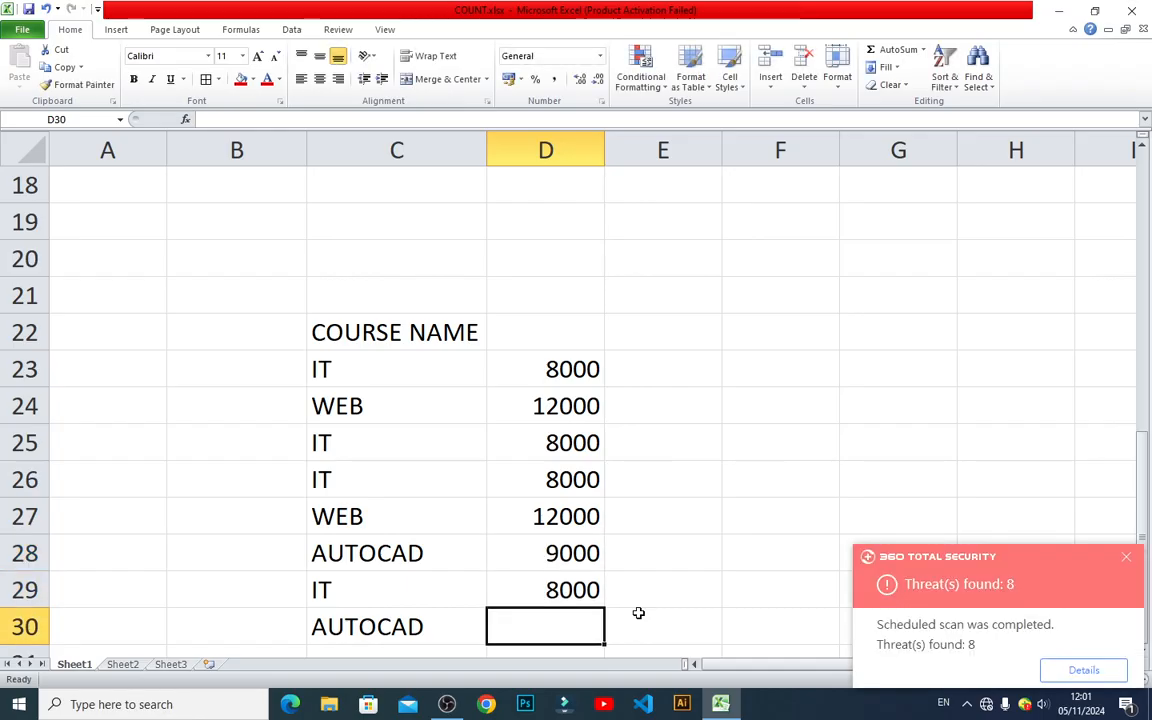
pyautogui.write('9')
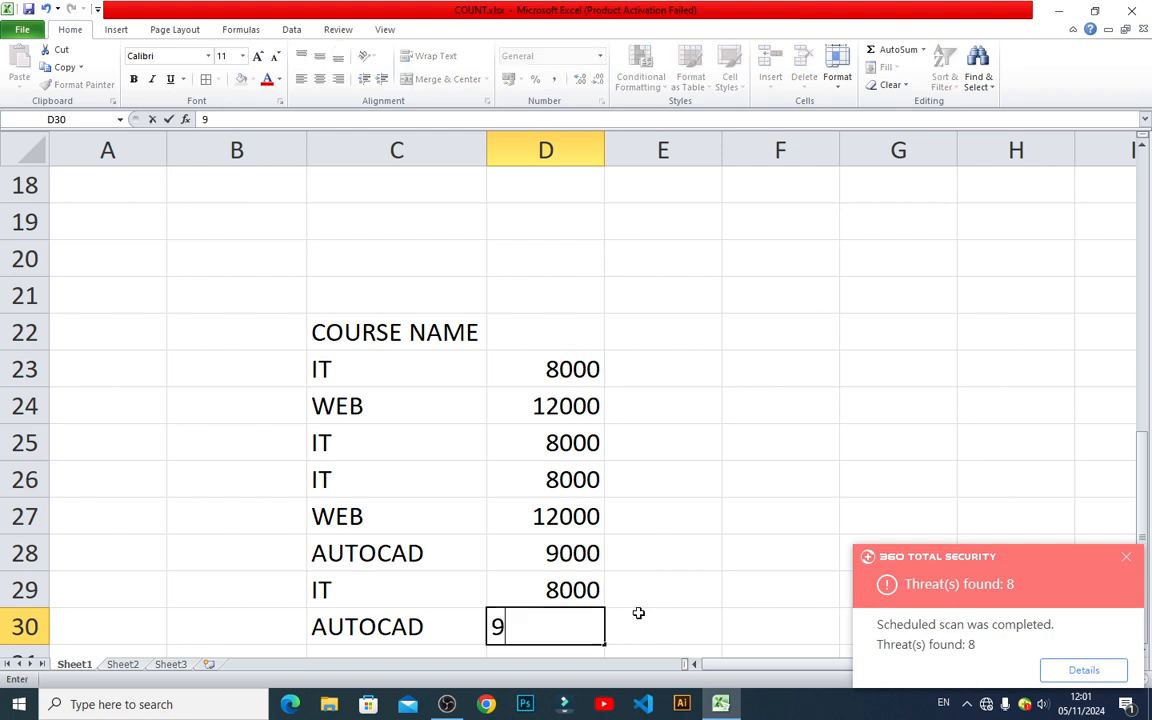
pyautogui.write('000')
pyautogui.press('Return')
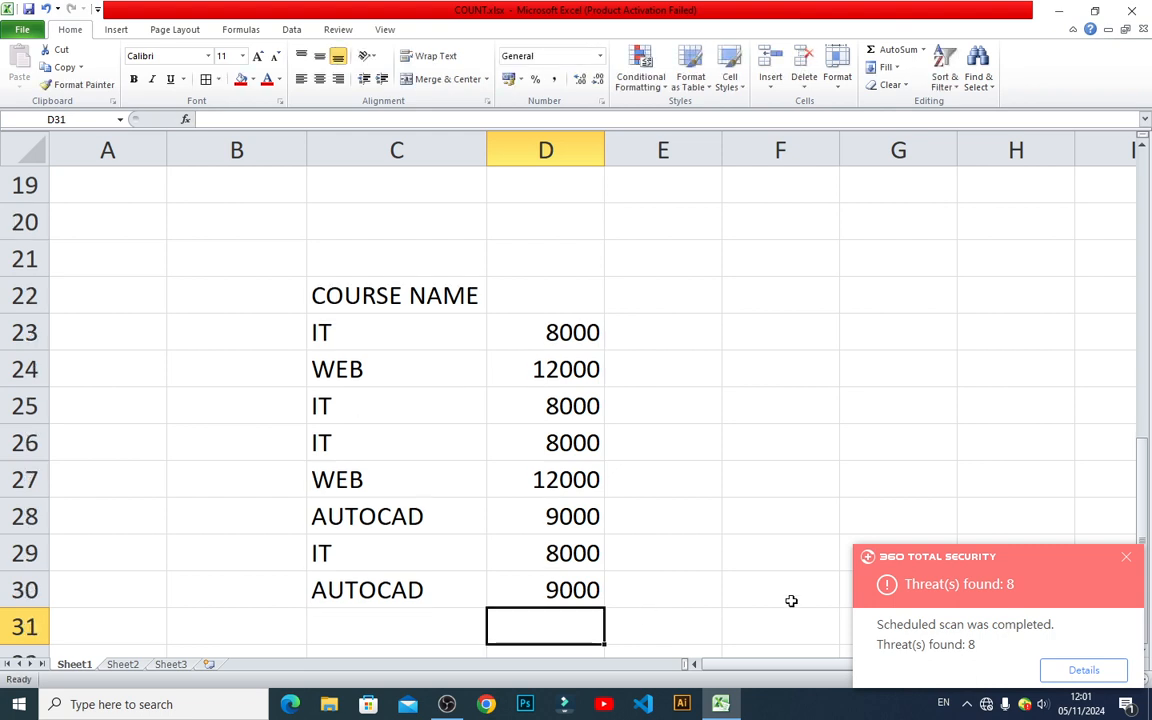
# Dismiss the security scan notification and enter the heading FEE in cell D22 above the amounts
pyautogui.click(1126, 556)
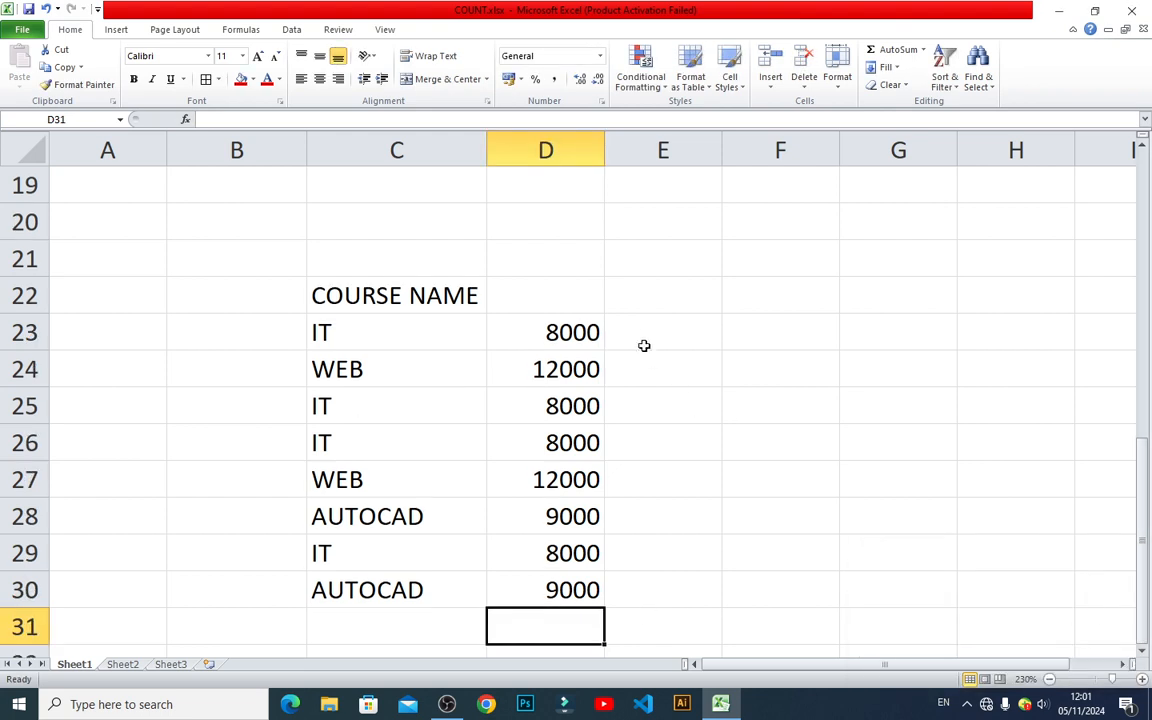
pyautogui.click(530, 291)
pyautogui.write('fEE')
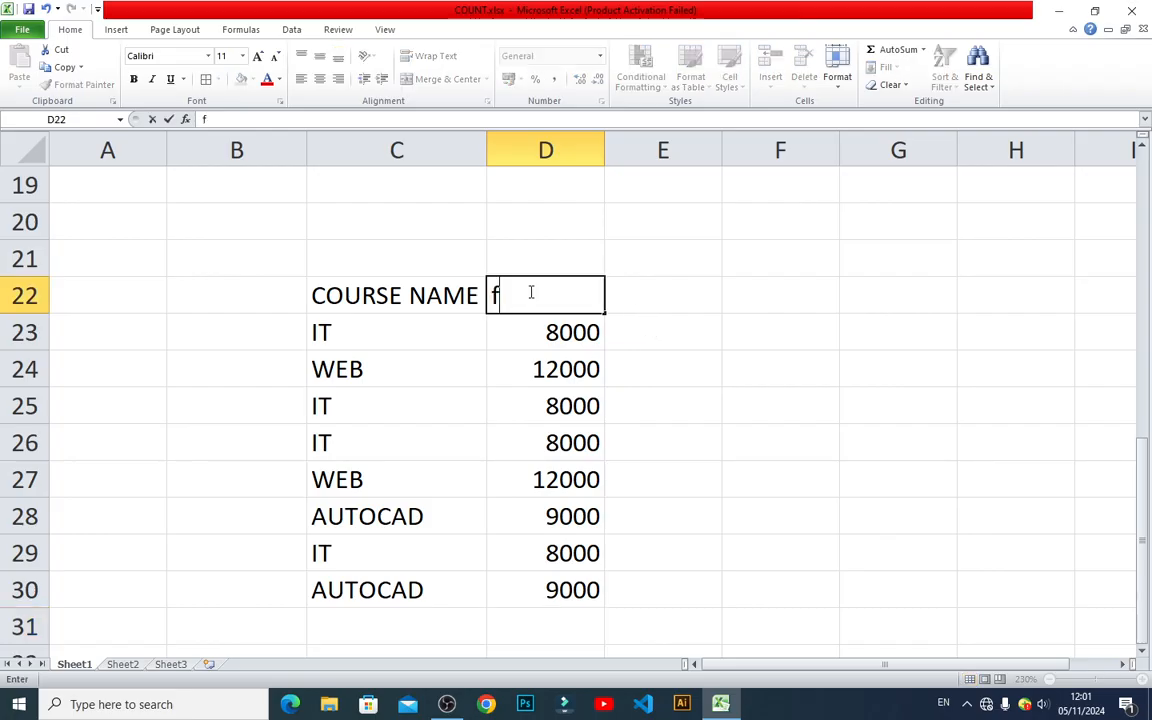
pyautogui.press('BackSpace')
pyautogui.press('BackSpace')
pyautogui.press('BackSpace')
pyautogui.write('FEE')
pyautogui.press('Tab')
# Enter the heading M/E in cell E22, beside the FEE heading
pyautogui.write('PA')
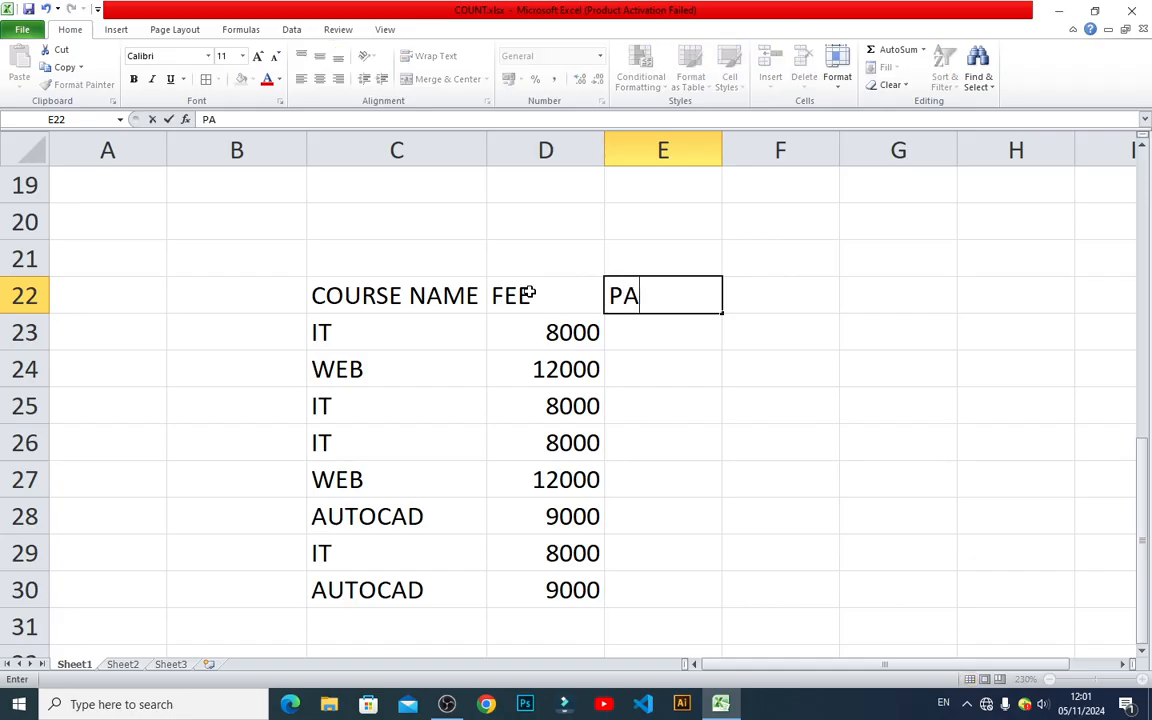
pyautogui.press('BackSpace')
pyautogui.press('BackSpace')
pyautogui.write('MORNING')
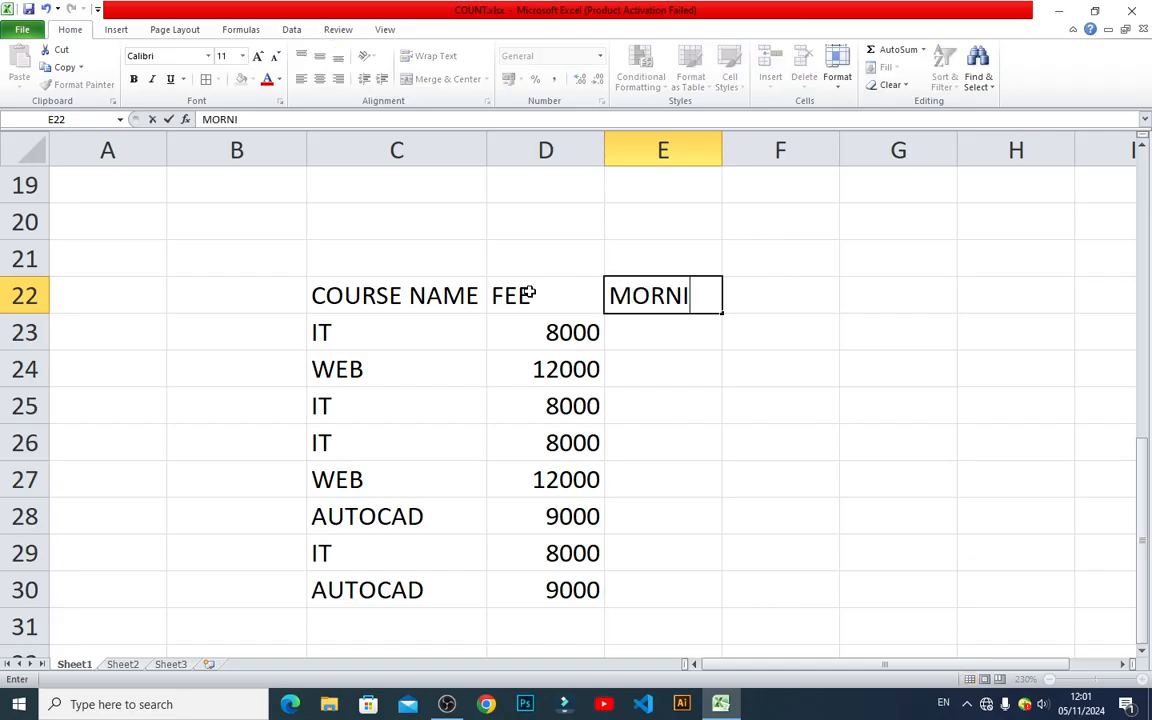
pyautogui.press('BackSpace')
pyautogui.press('BackSpace')
pyautogui.press('BackSpace')
pyautogui.press('BackSpace')
pyautogui.press('BackSpace')
pyautogui.press('BackSpace')
pyautogui.write('/')
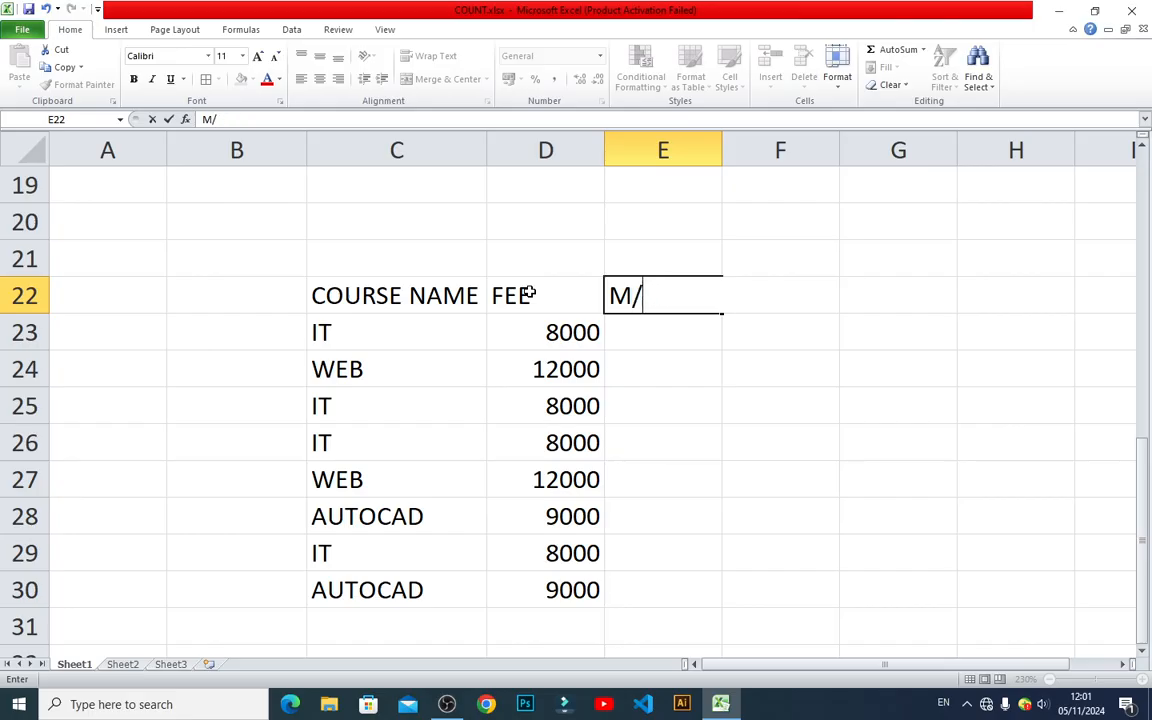
pyautogui.write('e')
pyautogui.press('BackSpace')
pyautogui.write('E')
pyautogui.press('Return')
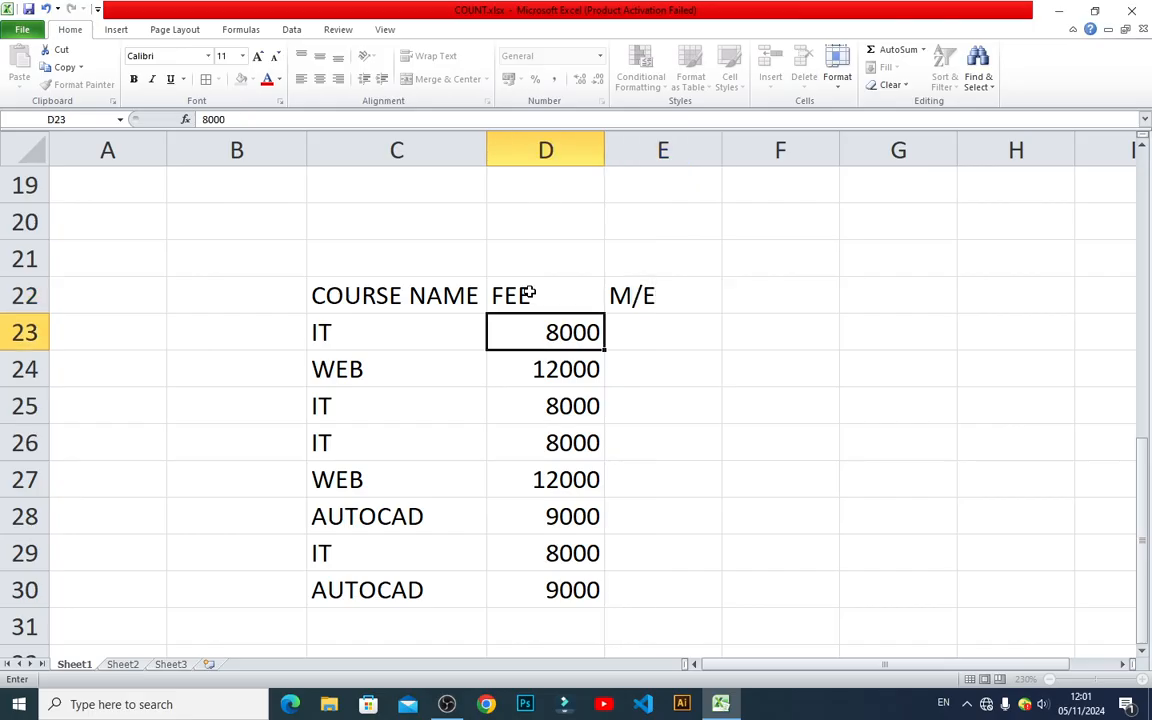
# Fit column E to its contents and widen it to roughly the width of column D
pyautogui.doubleClick(720, 150)
pyautogui.click(650, 330)
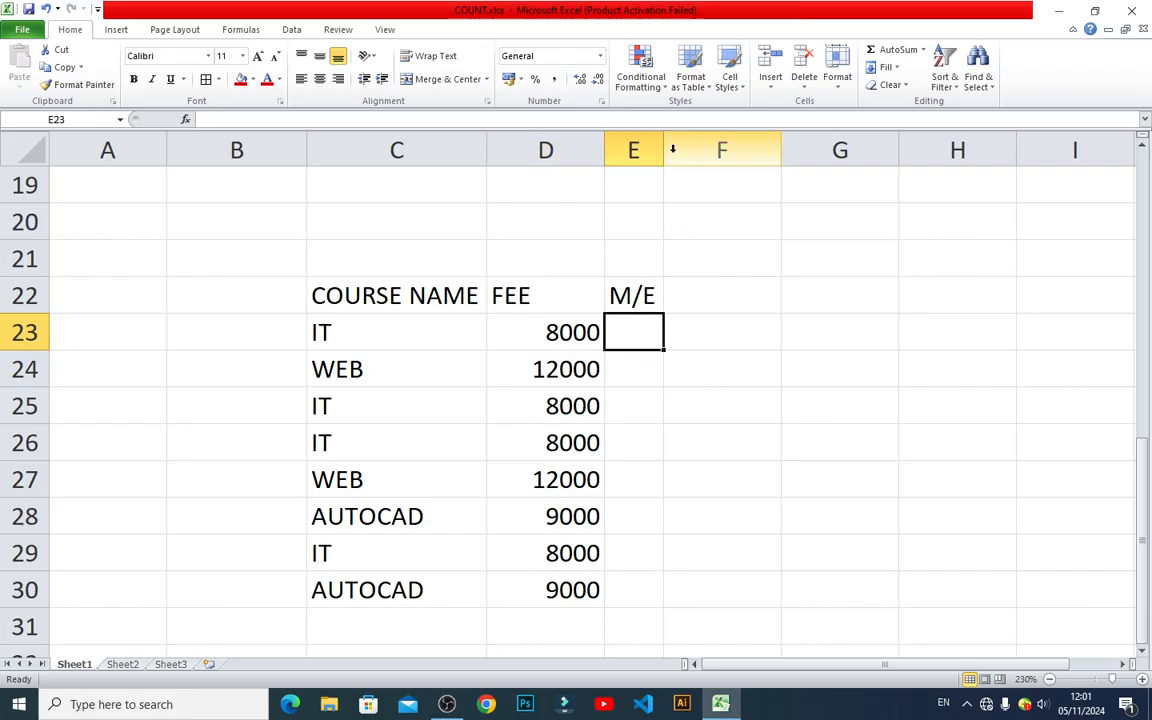
pyautogui.moveTo(668, 150); pyautogui.dragTo(722, 180)
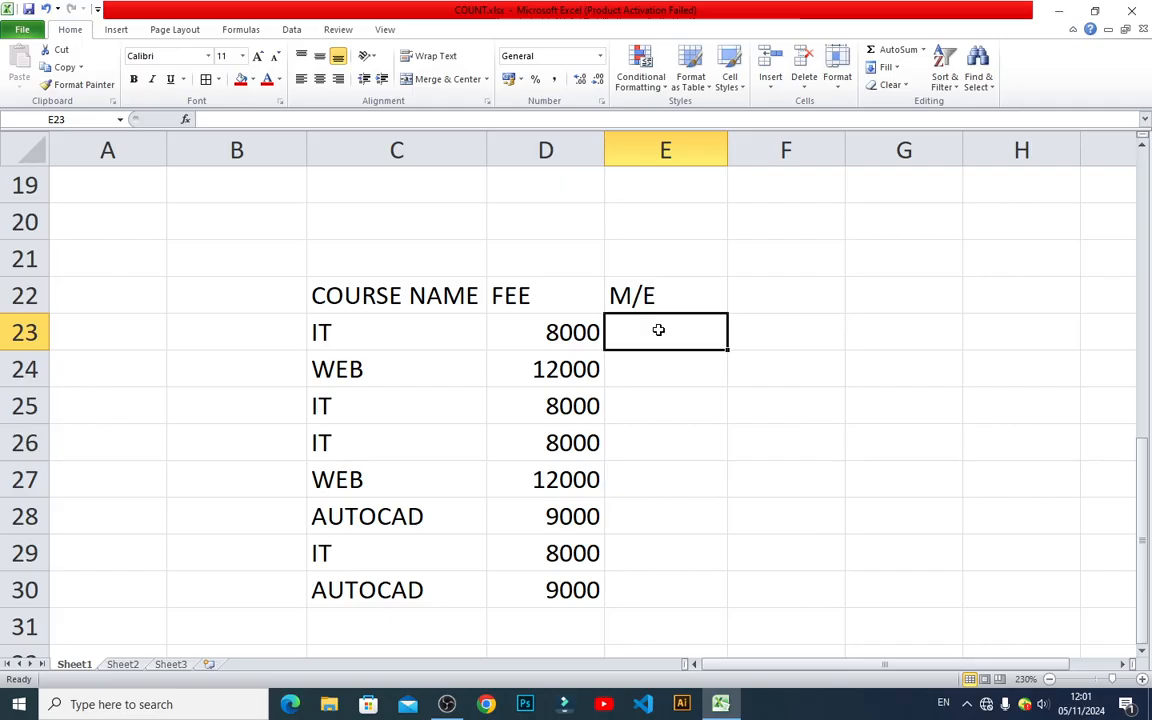
# Enter M, M, E and M in cells E23 to E26 under the M/E heading
pyautogui.write('M')
pyautogui.press('Return')
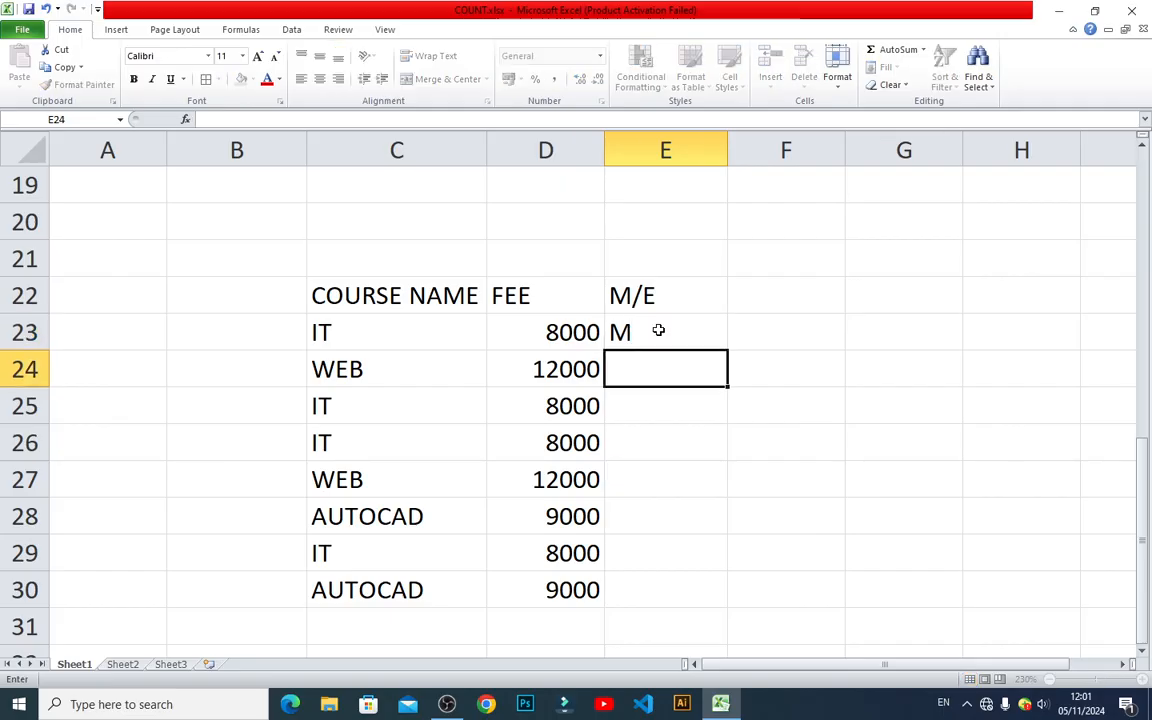
pyautogui.write('M')
pyautogui.press('Return')
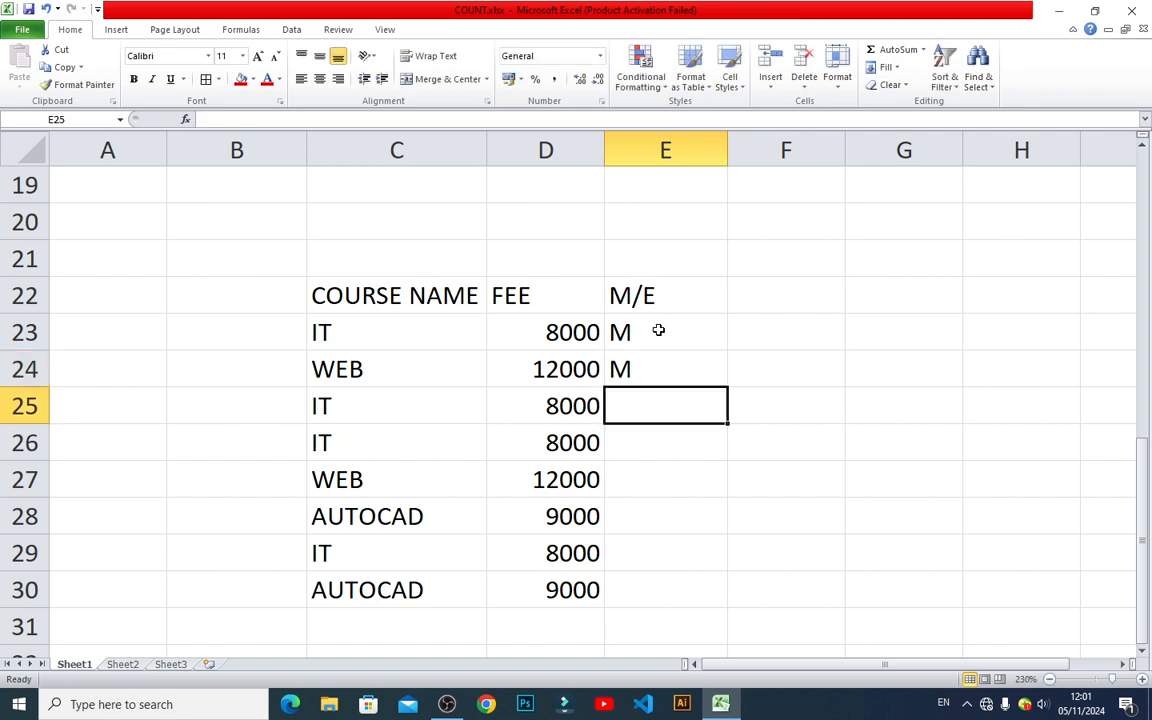
pyautogui.write('E')
pyautogui.press('Return')
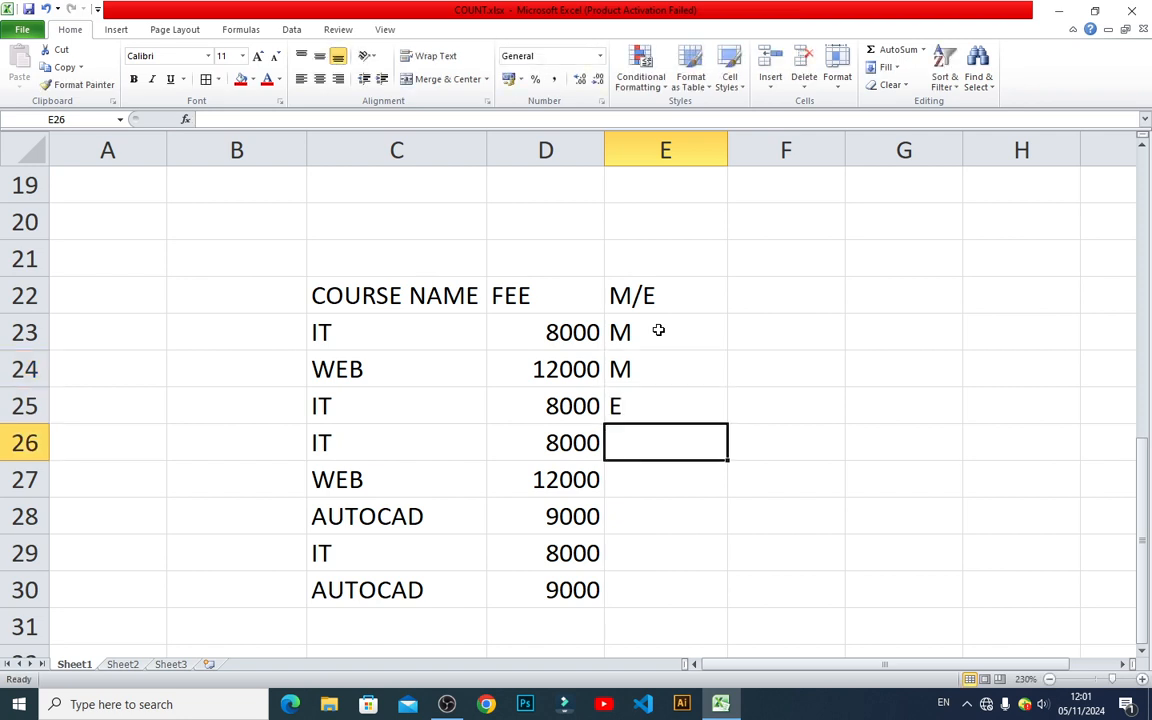
pyautogui.write('M')
pyautogui.press('Return')
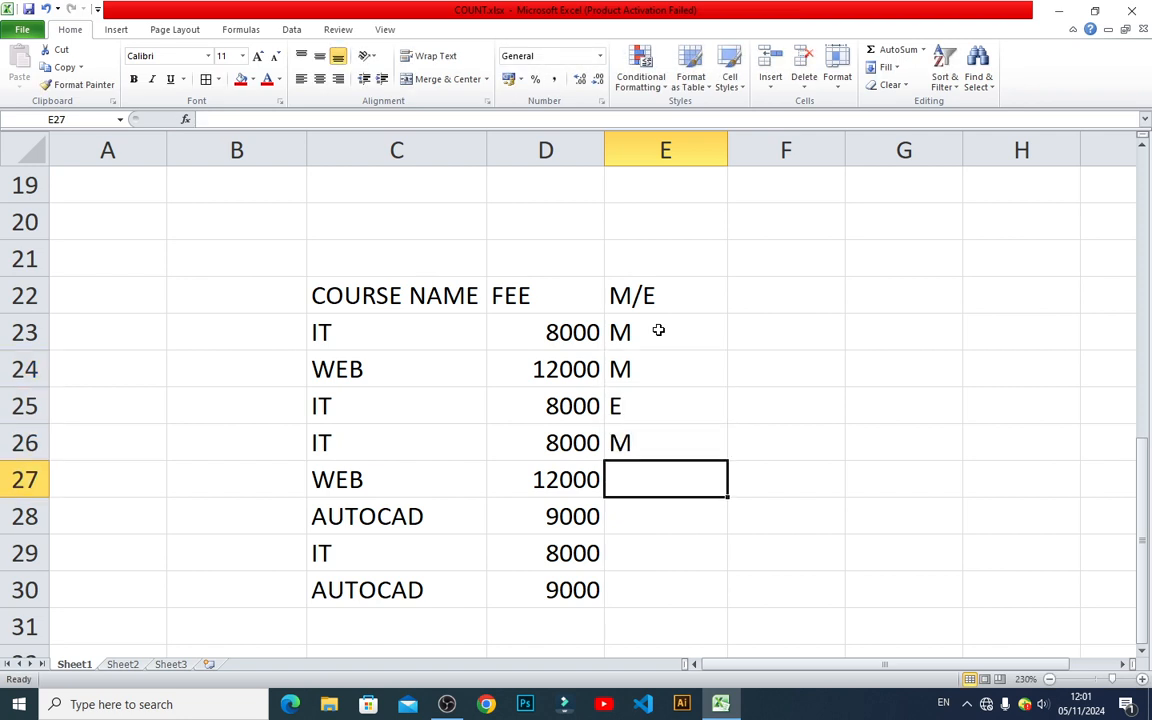
# Enter E, M, E and E in cells E27 to E30 to complete the M/E column
pyautogui.write('E')
pyautogui.press('Return')
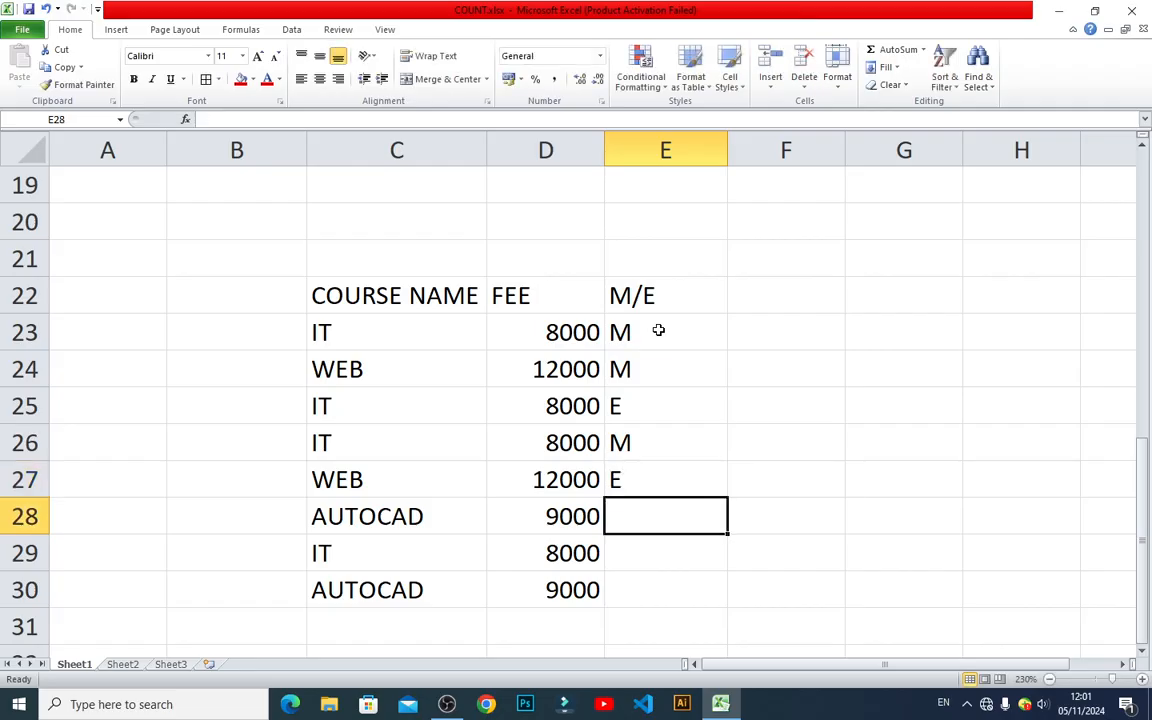
pyautogui.write('P')
pyautogui.press('BackSpace')
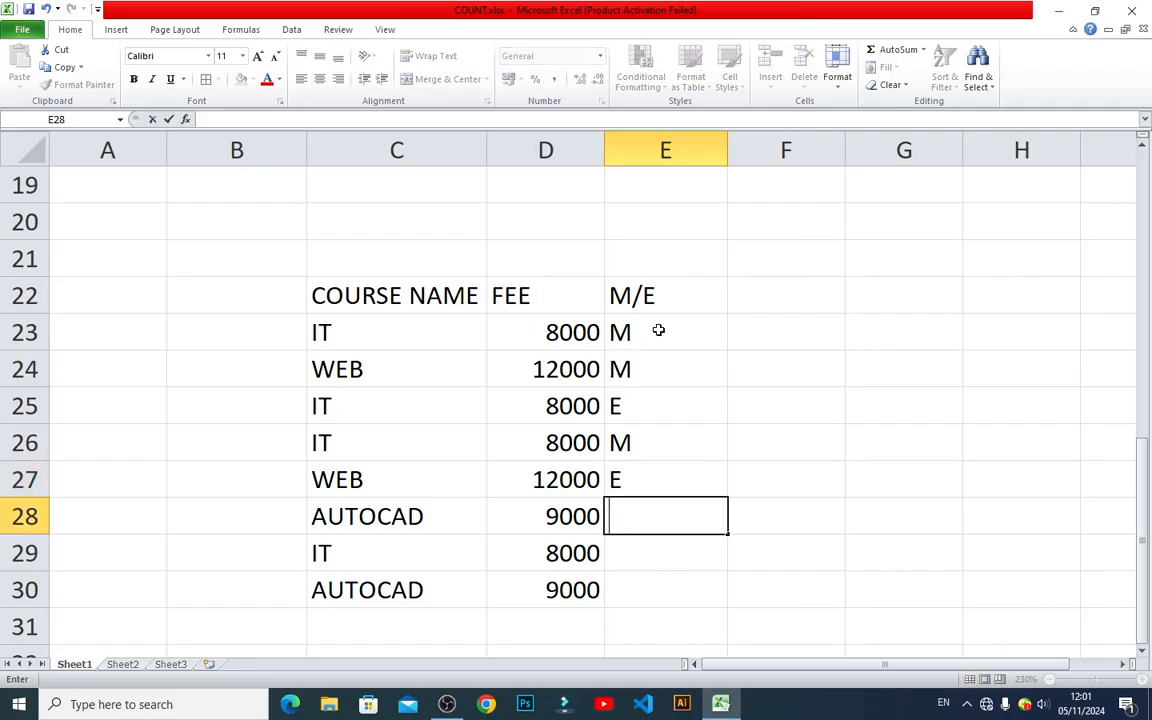
pyautogui.write('M')
pyautogui.press('Return')
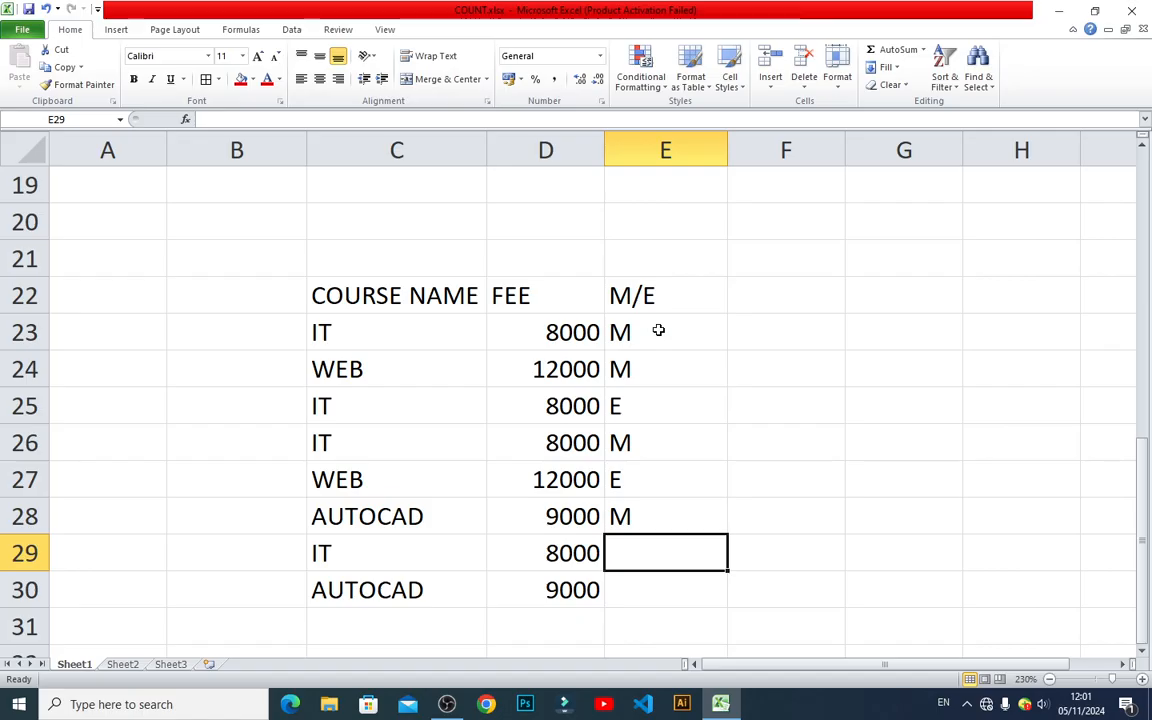
pyautogui.write('E')
pyautogui.press('Return')
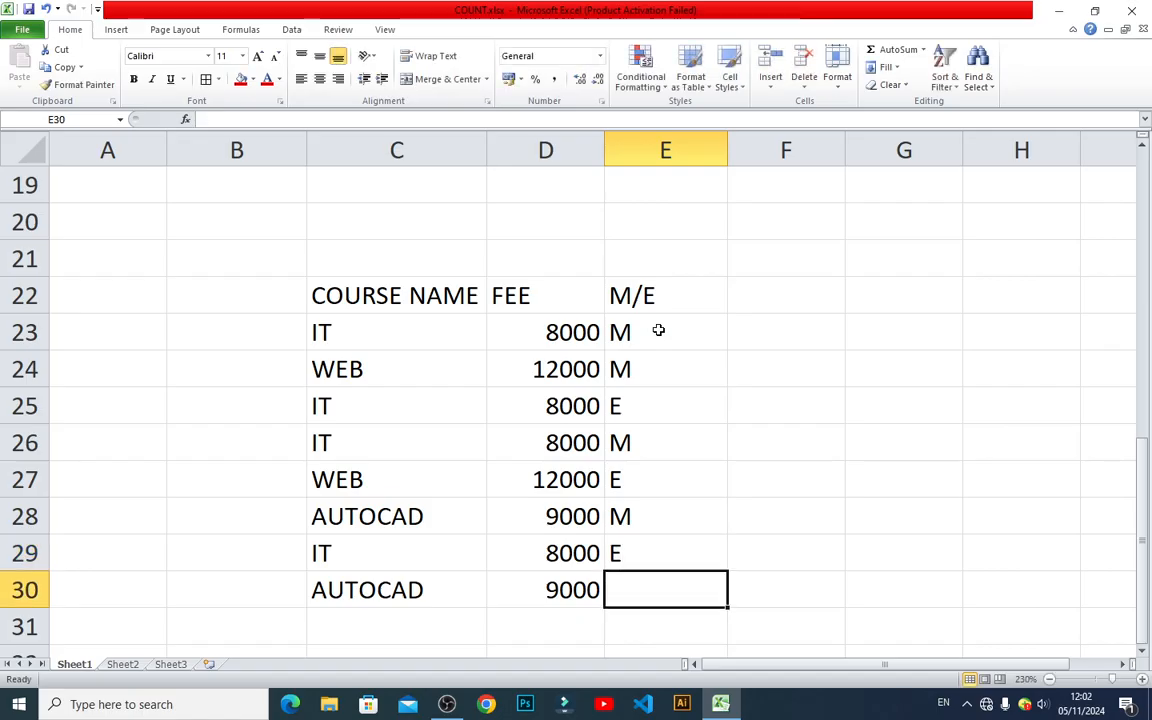
pyautogui.write('E')
pyautogui.press('Return')
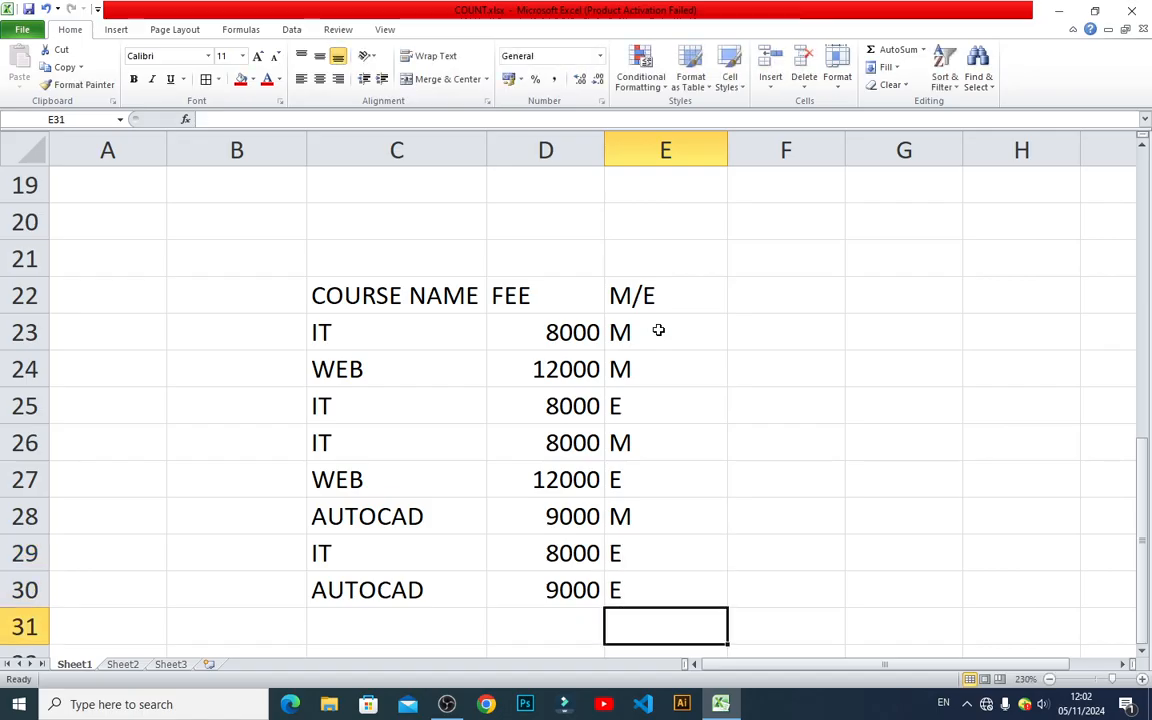
pyautogui.click(785, 340)
pyautogui.click(803, 384)
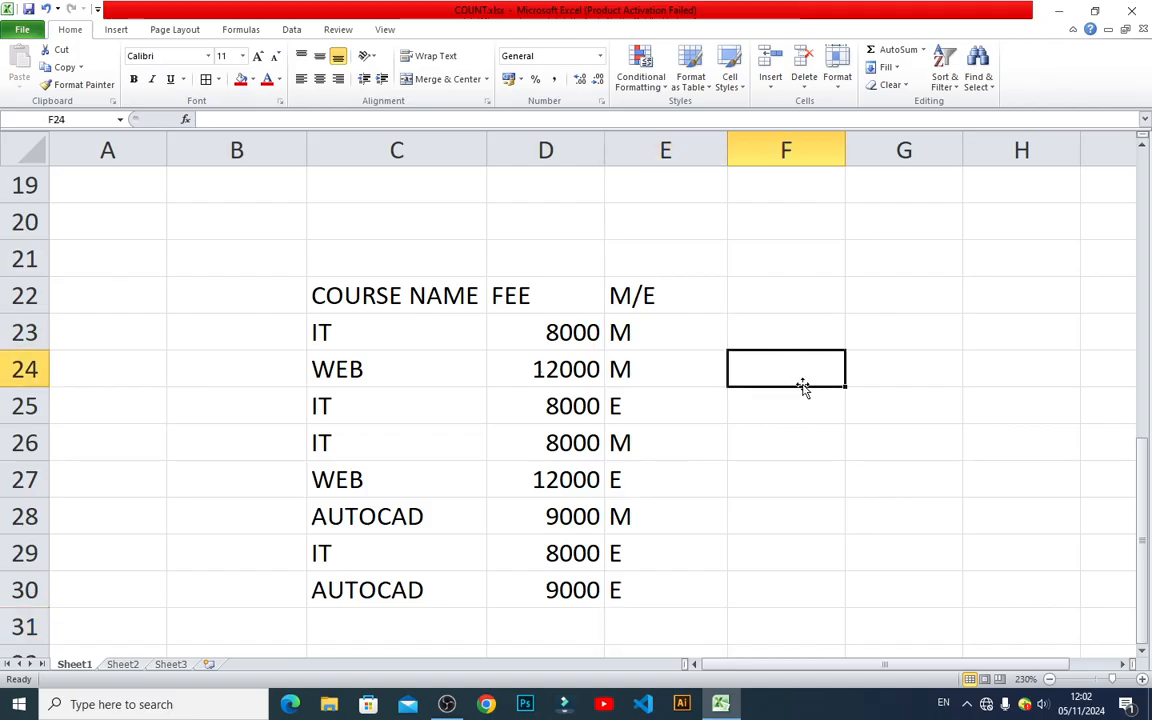
pyautogui.write('=')
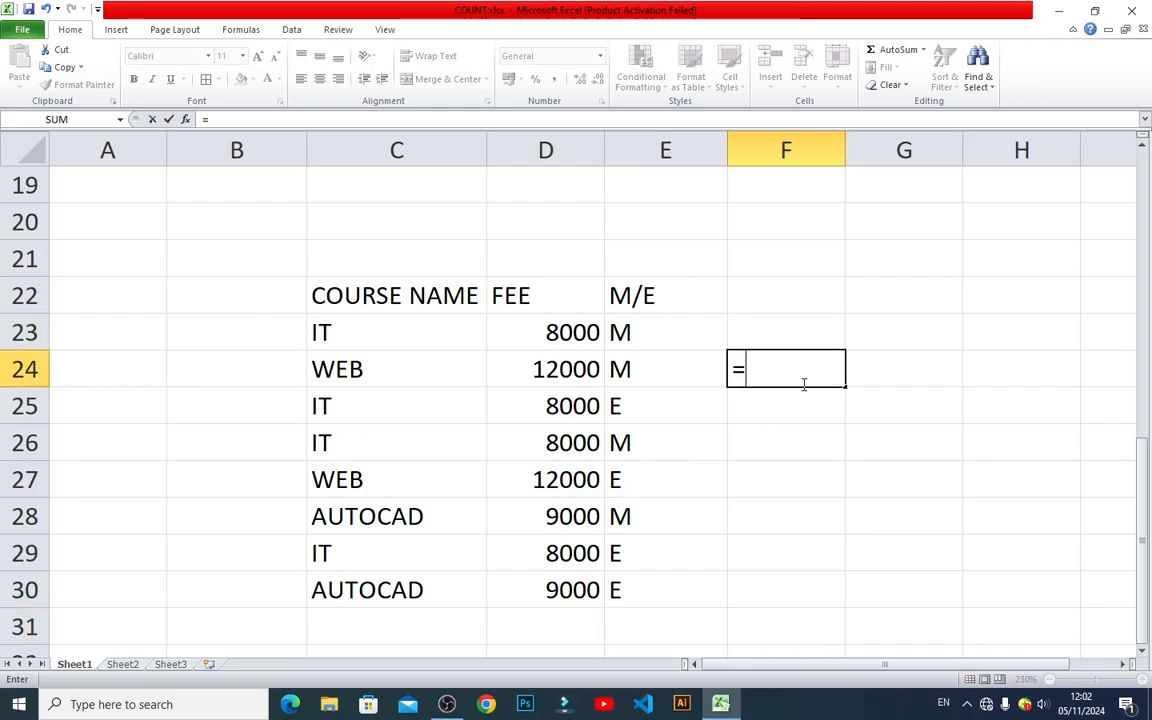
pyautogui.write('COUNT')
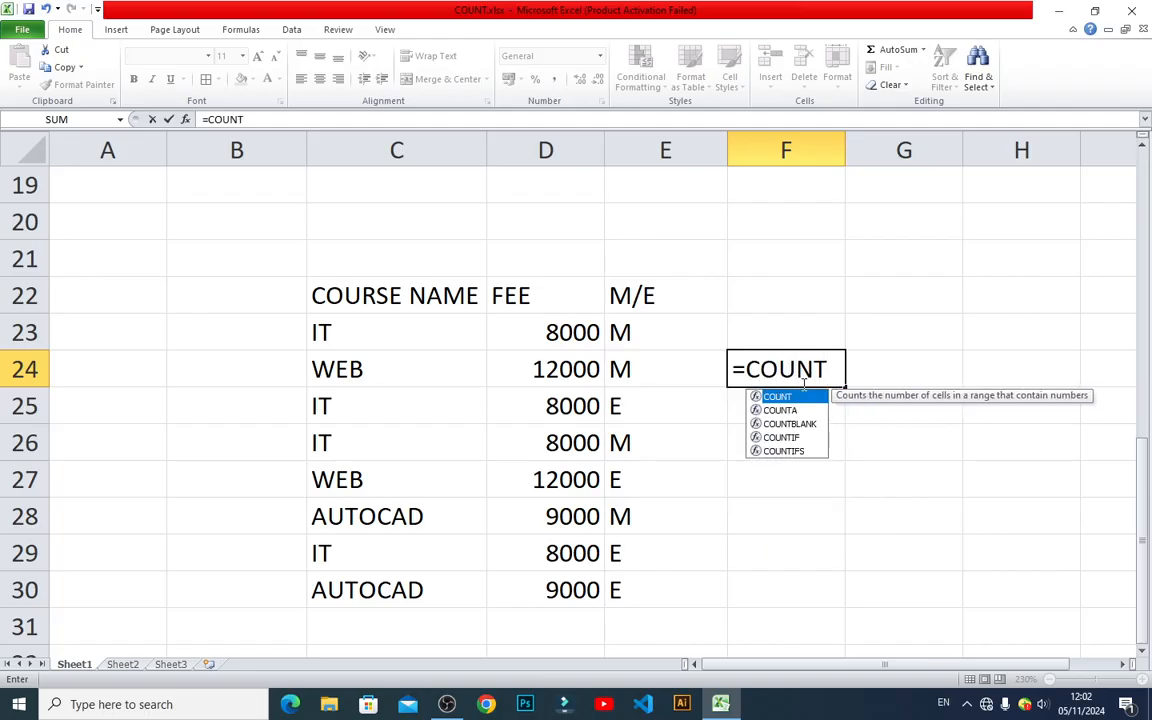
pyautogui.press('Down')
pyautogui.press('Down')
pyautogui.press('Down')
pyautogui.press('Down')
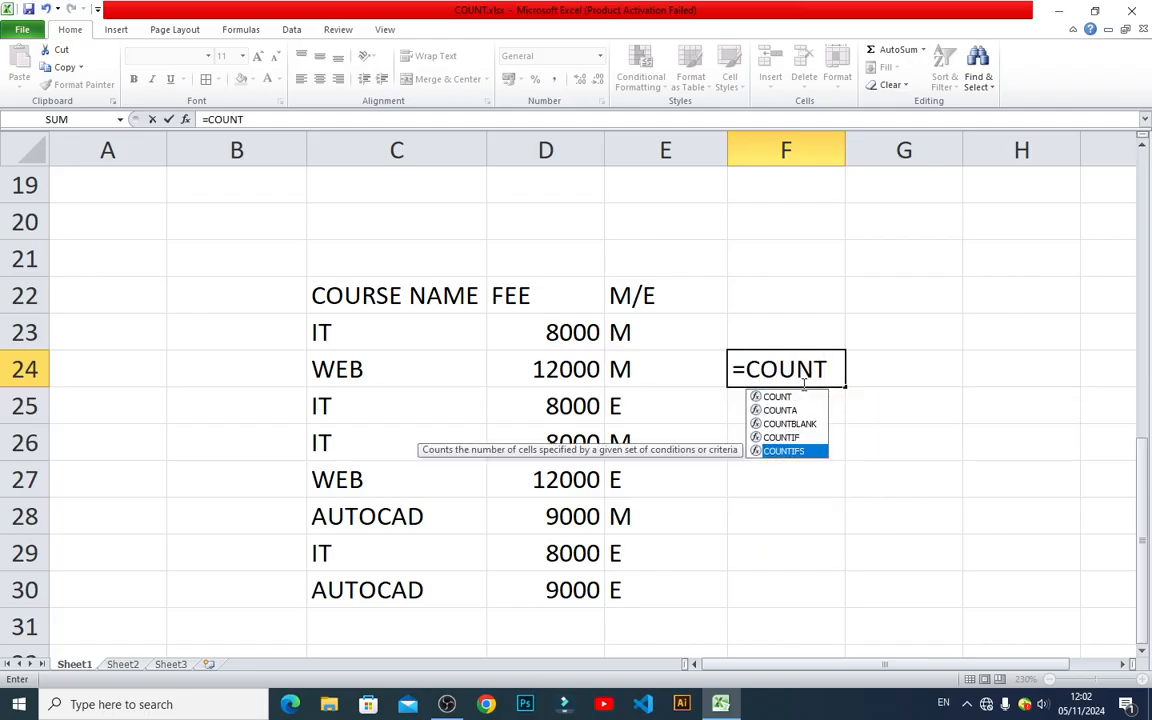
pyautogui.press('Tab')
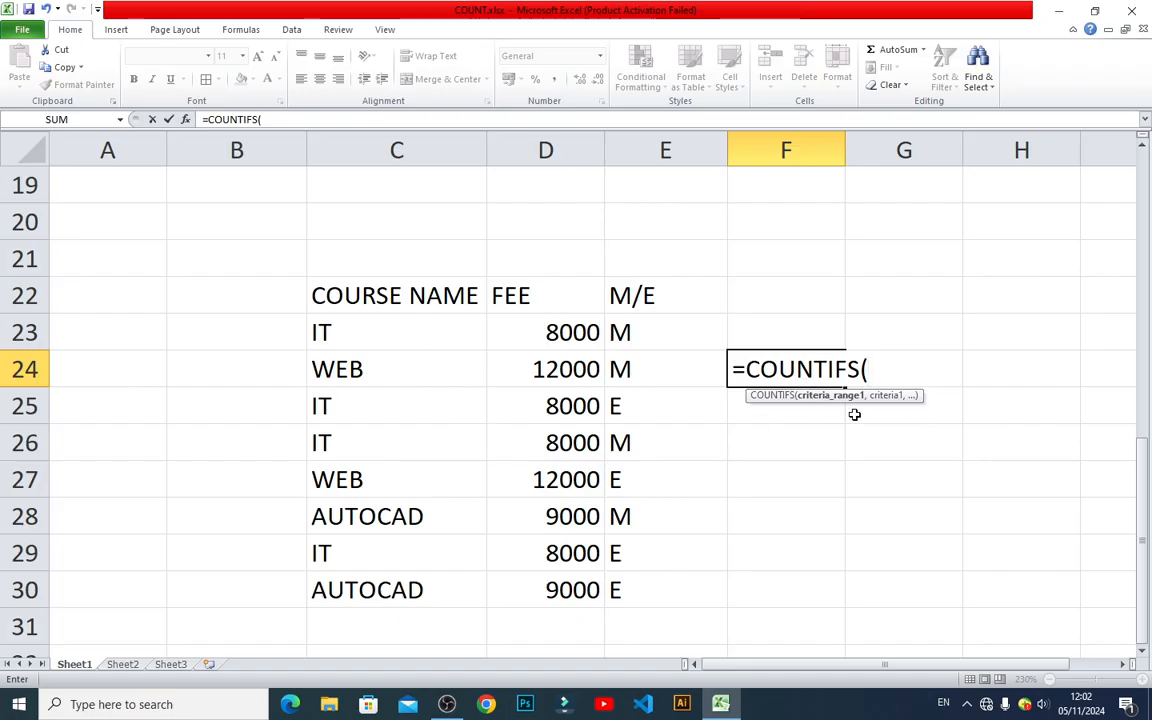
pyautogui.moveTo(386, 334); pyautogui.dragTo(386, 568)
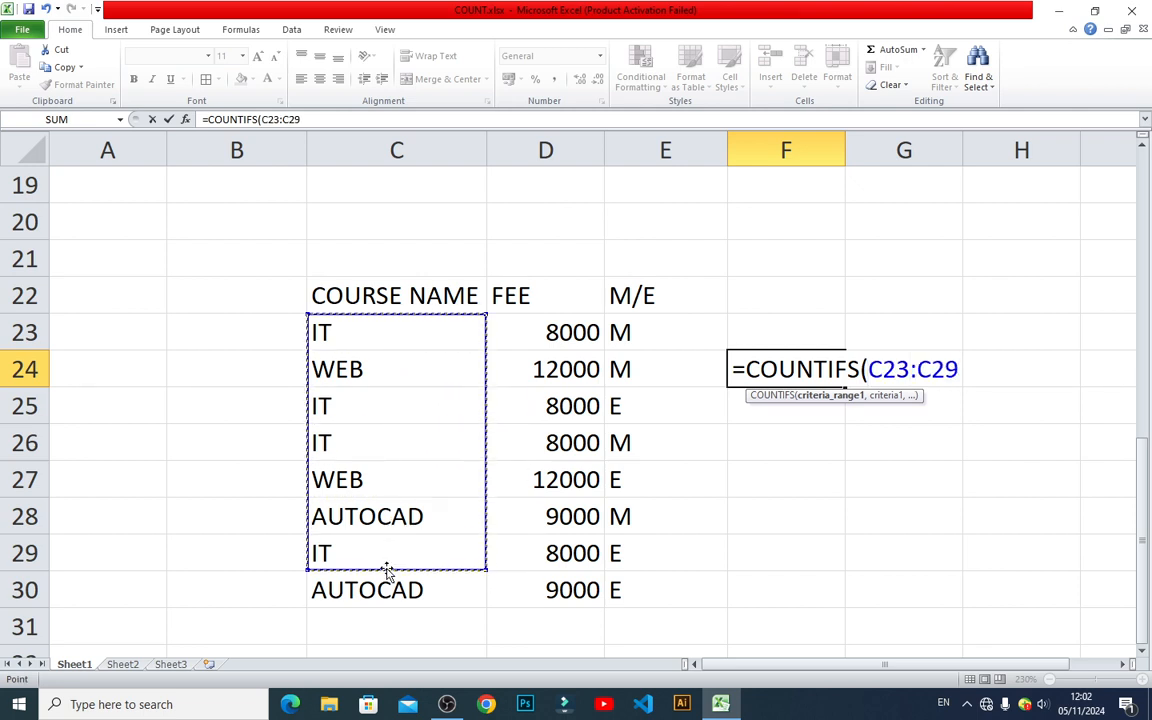
pyautogui.press('Escape')
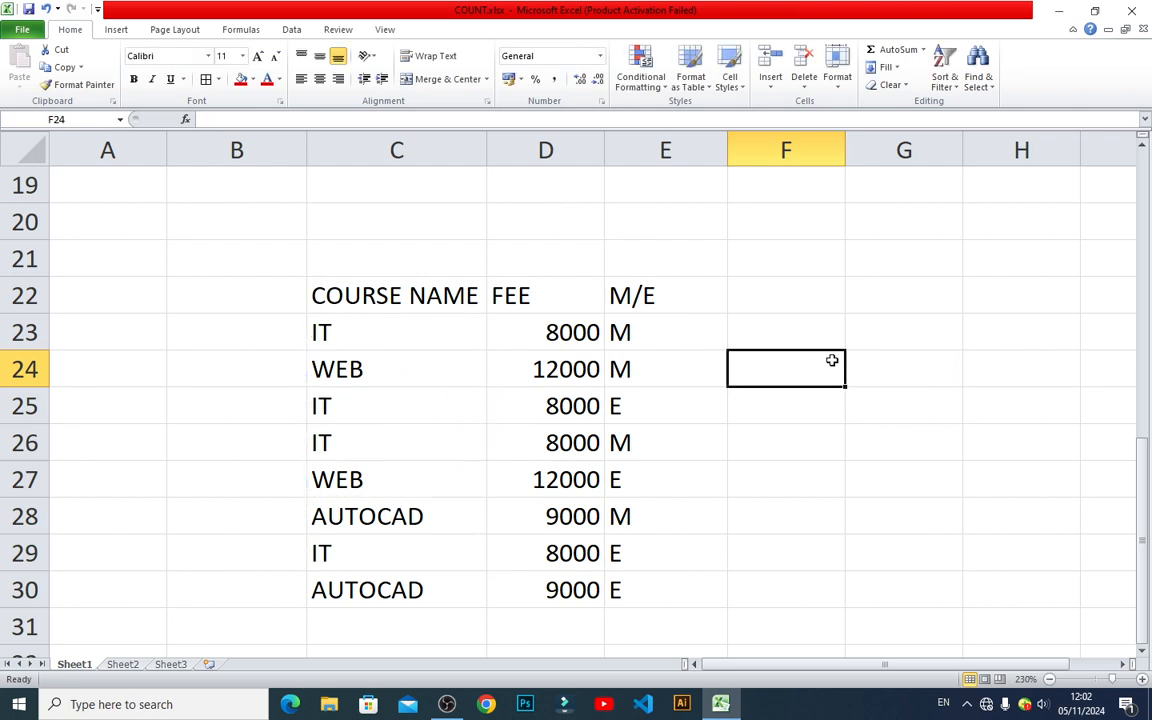
# Enter the criteria headings C-NAME in cell F22 and M/E in cell G22 beside the table
pyautogui.click(852, 345)
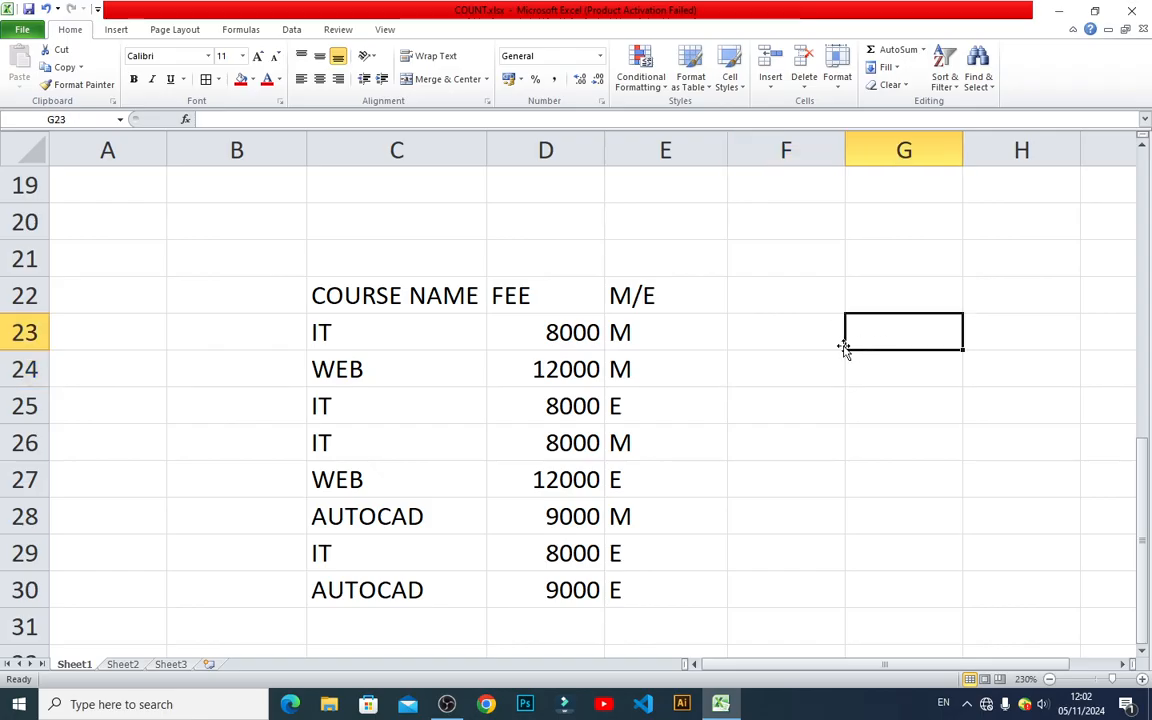
pyautogui.click(826, 341)
pyautogui.press('Up')
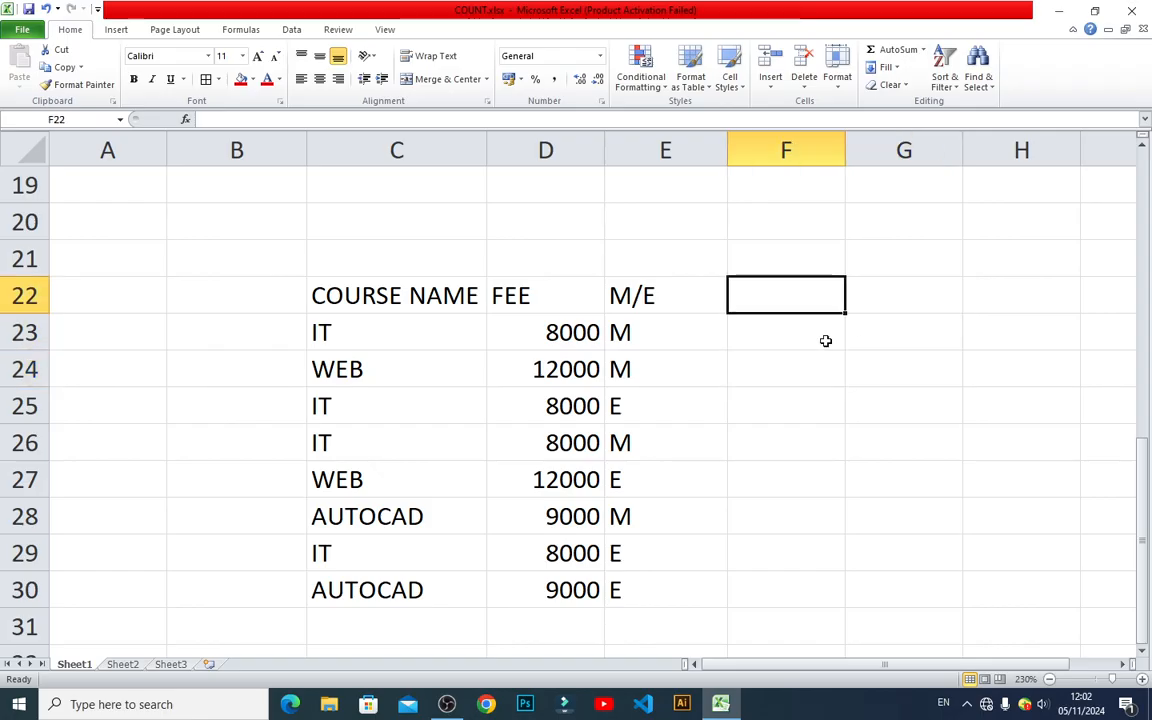
pyautogui.write('C')
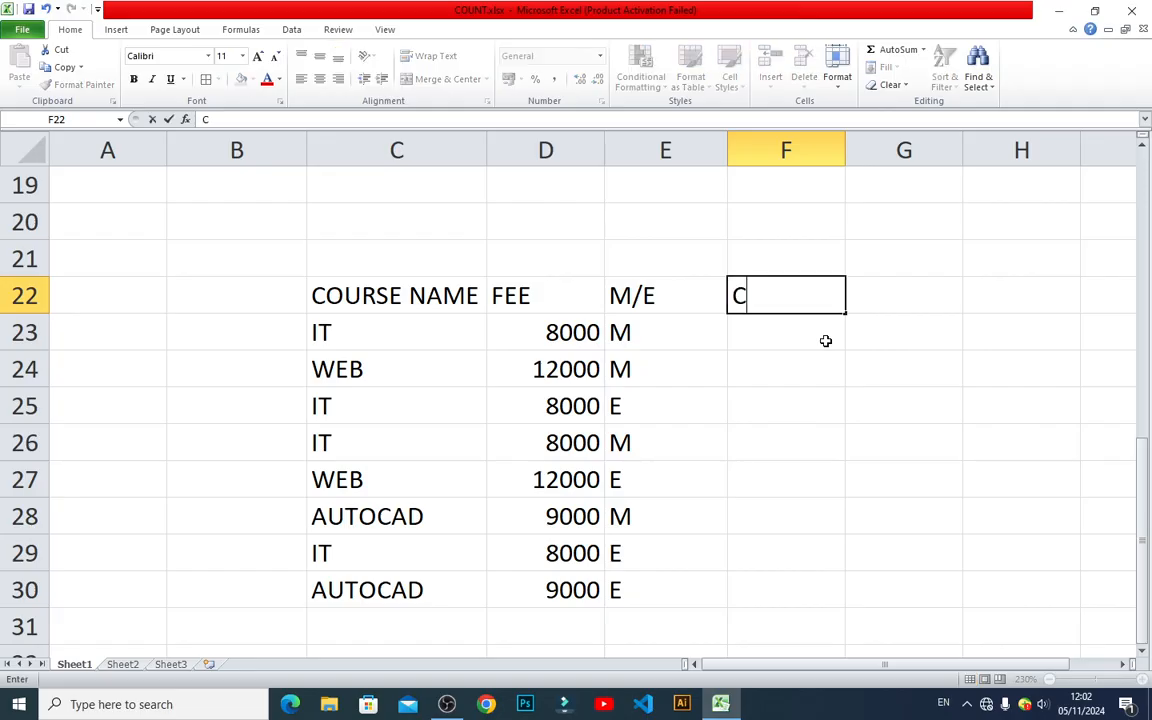
pyautogui.write('-NAME')
pyautogui.press('Tab')
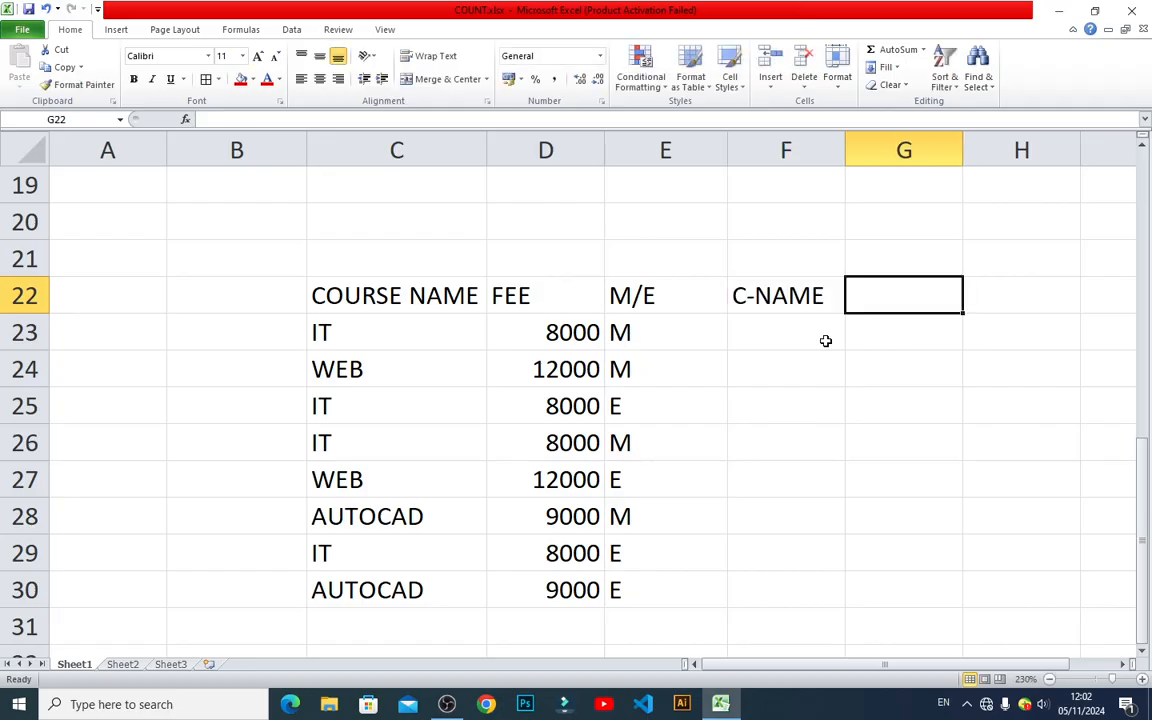
pyautogui.write('-')
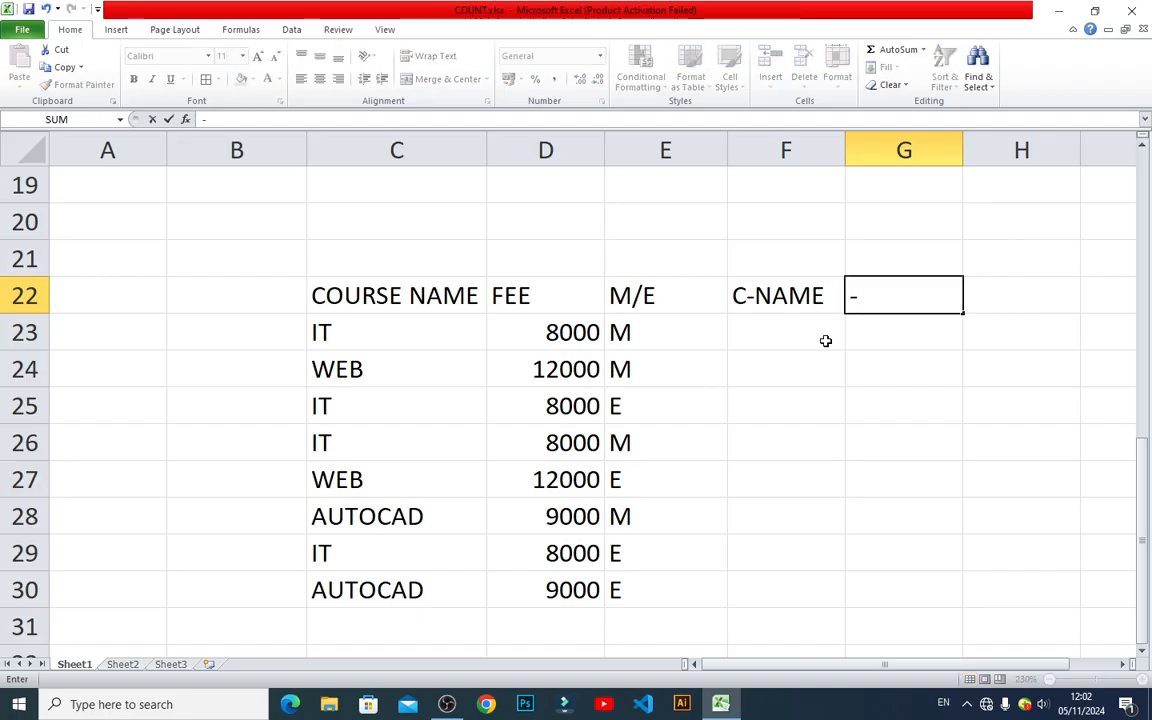
pyautogui.press('BackSpace')
pyautogui.write('M/')
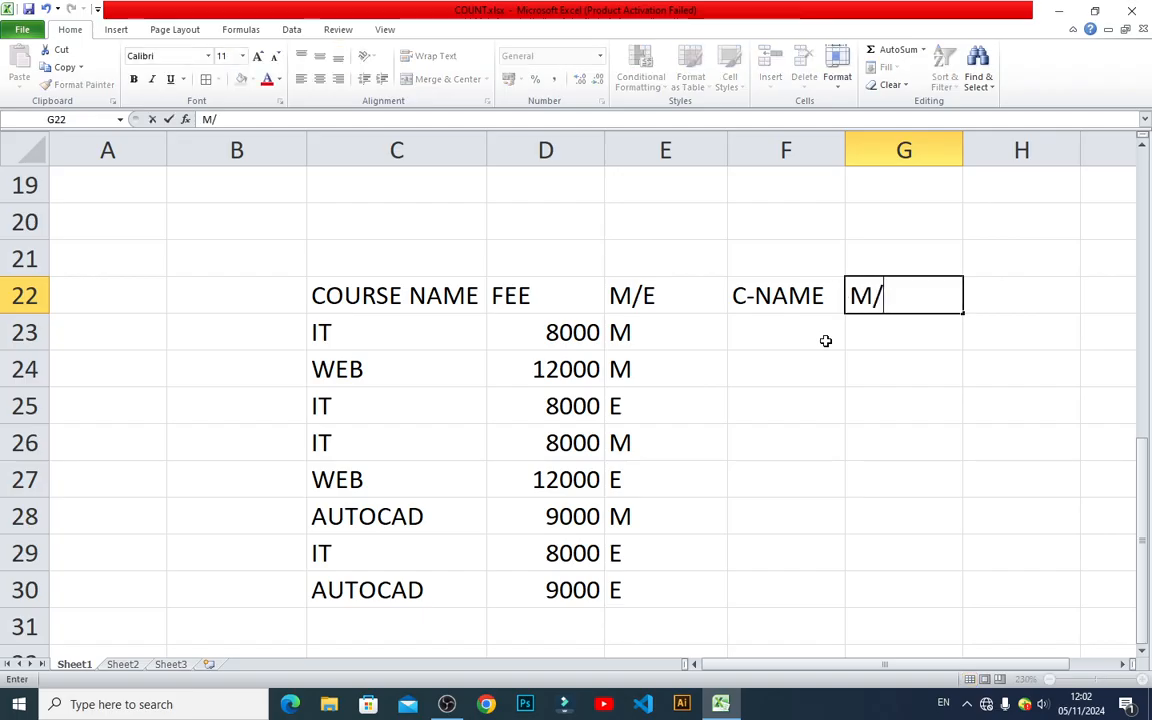
pyautogui.write('E')
pyautogui.click(825, 341)
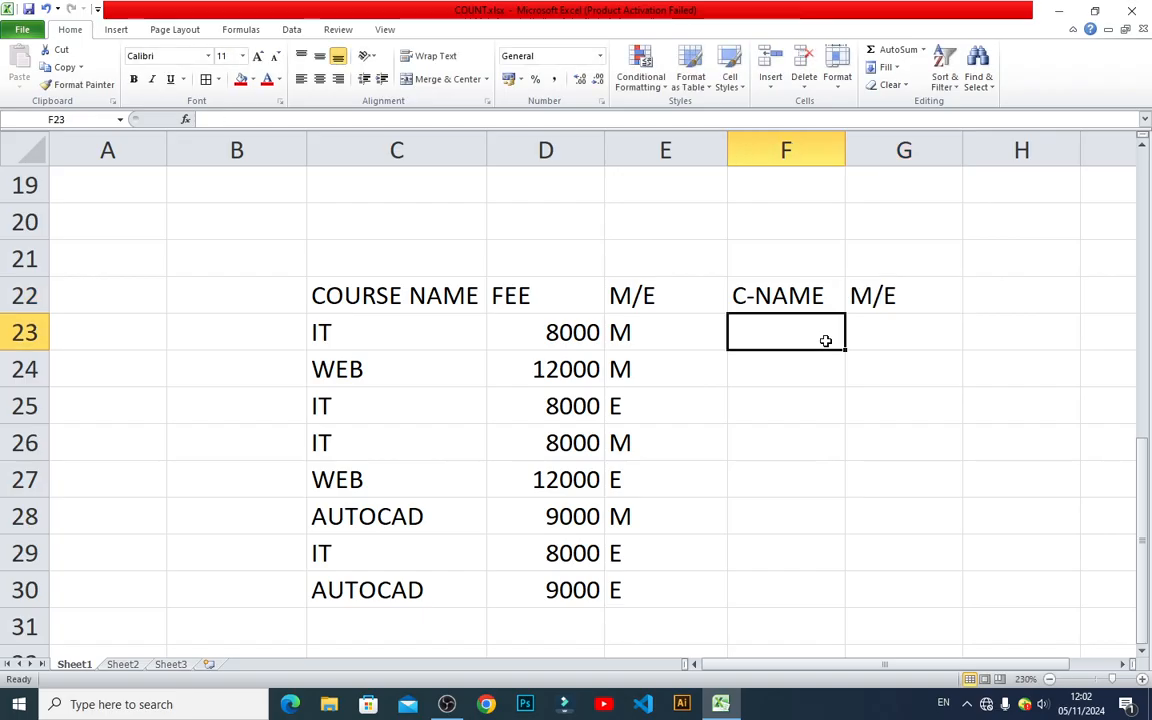
# Enter the heading T-S in cell H22 and return to cell F23 beneath the C-NAME heading
pyautogui.click(998, 303)
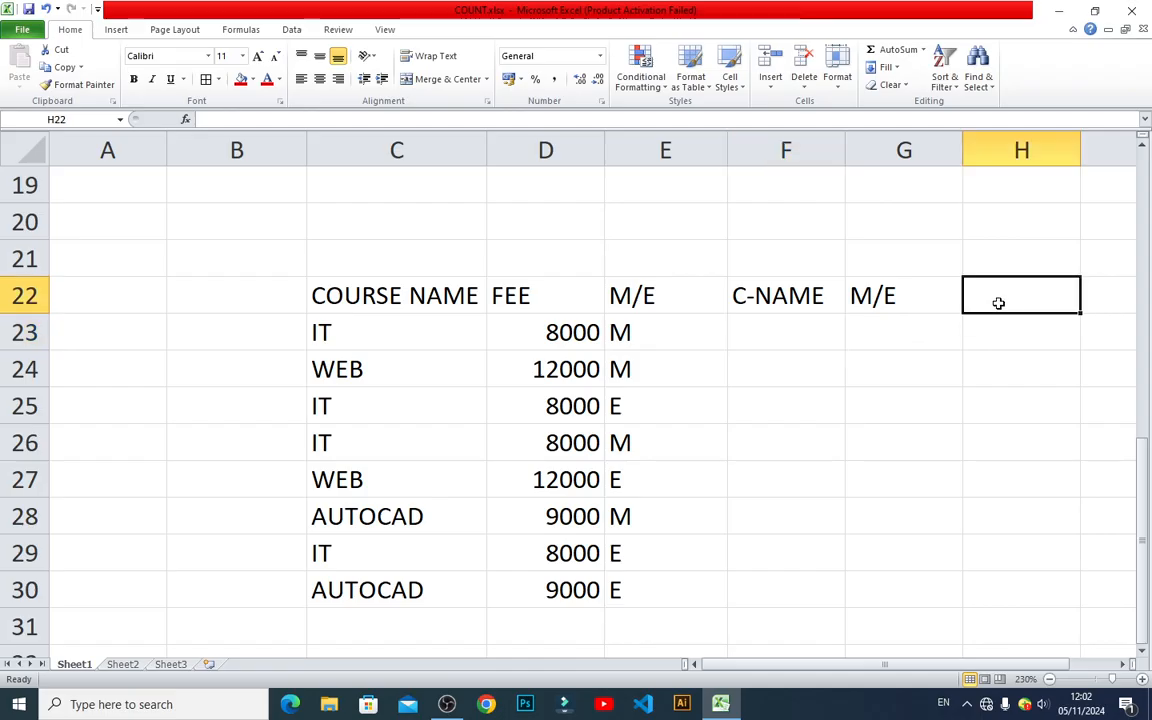
pyautogui.write('T')
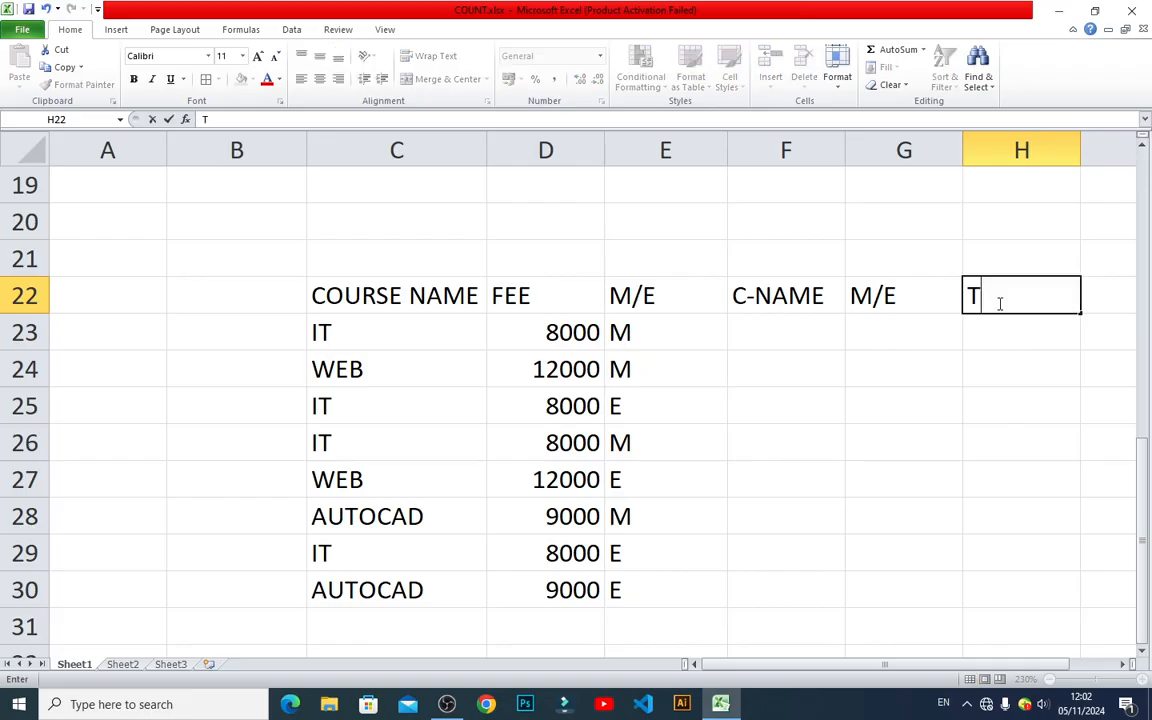
pyautogui.write('-S')
pyautogui.press('Return')
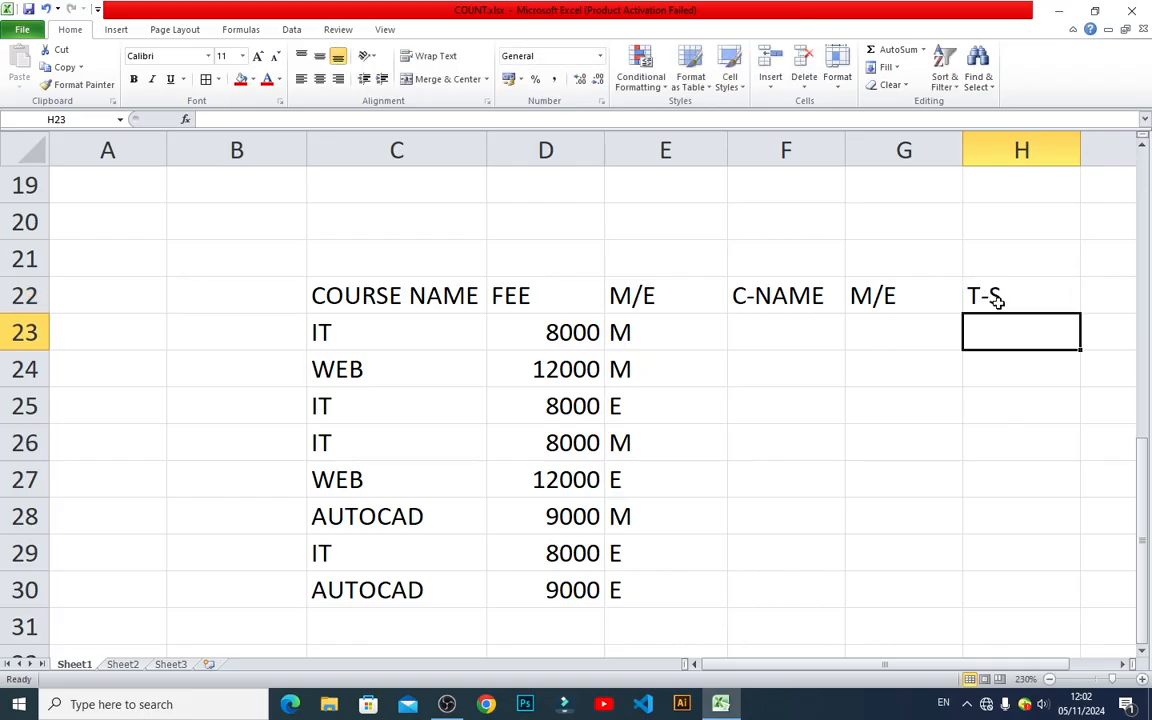
pyautogui.press('Left')
pyautogui.press('Left')
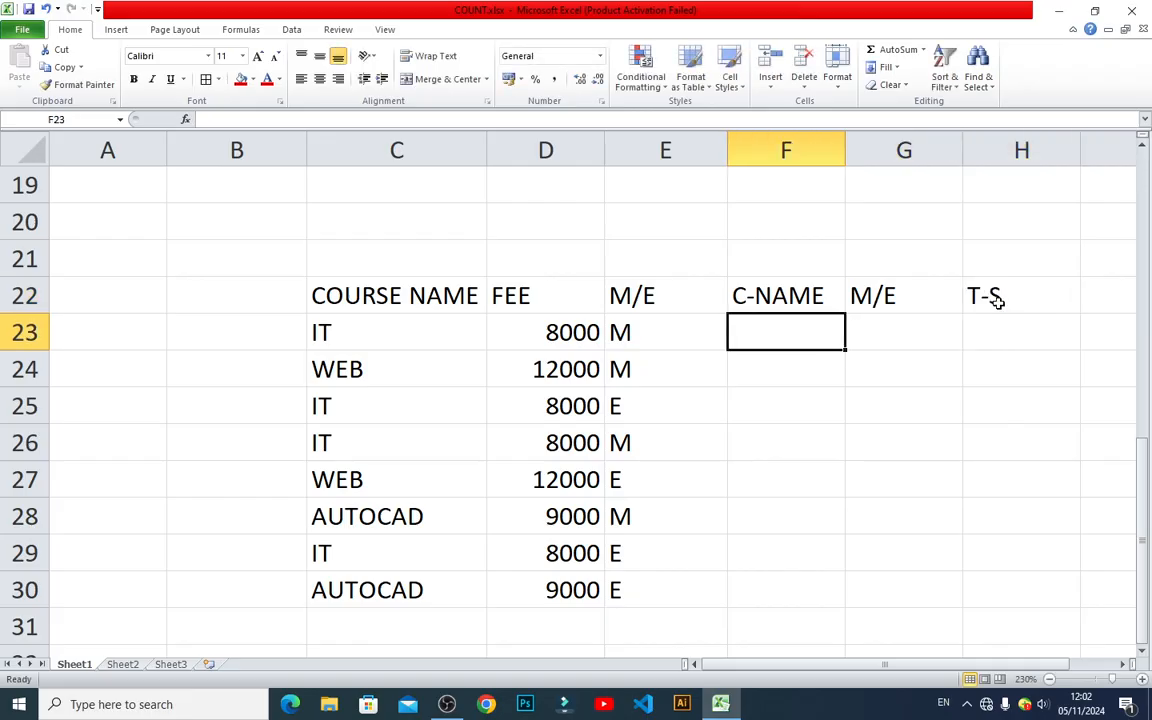
# Enter the criteria IT in cell F23 and M in cell G23 under the C-NAME and M/E headings
pyautogui.write('IT')
pyautogui.press('Tab')
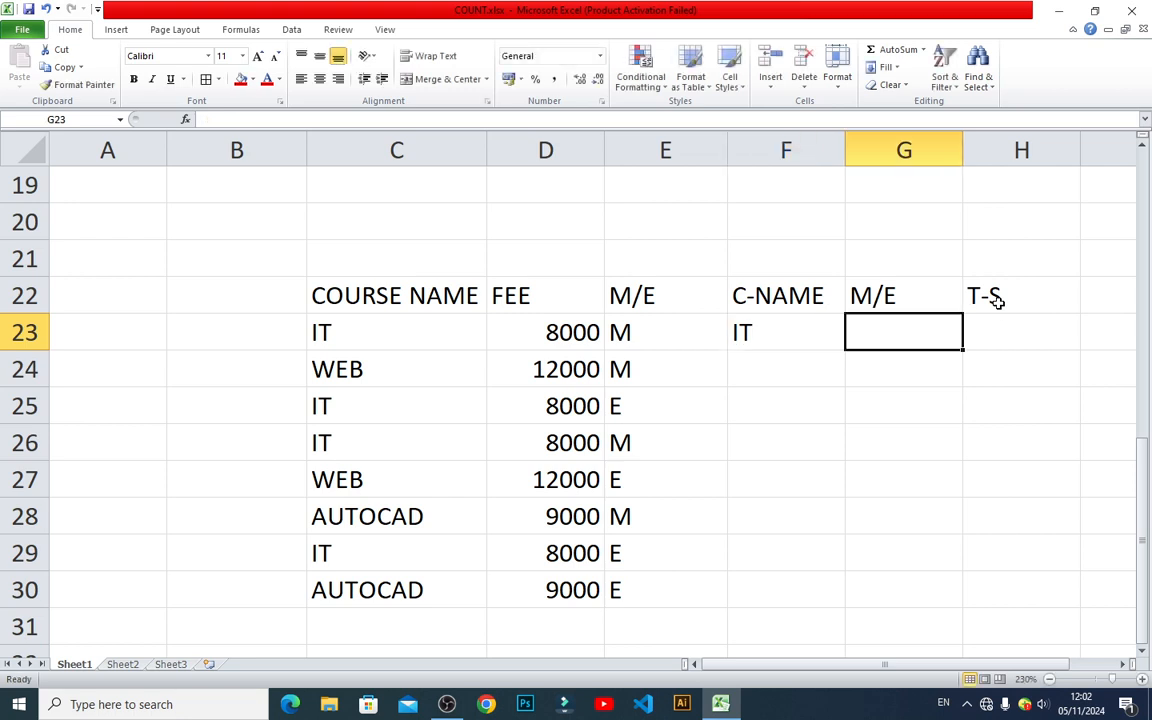
pyautogui.write('M')
pyautogui.press('Tab')
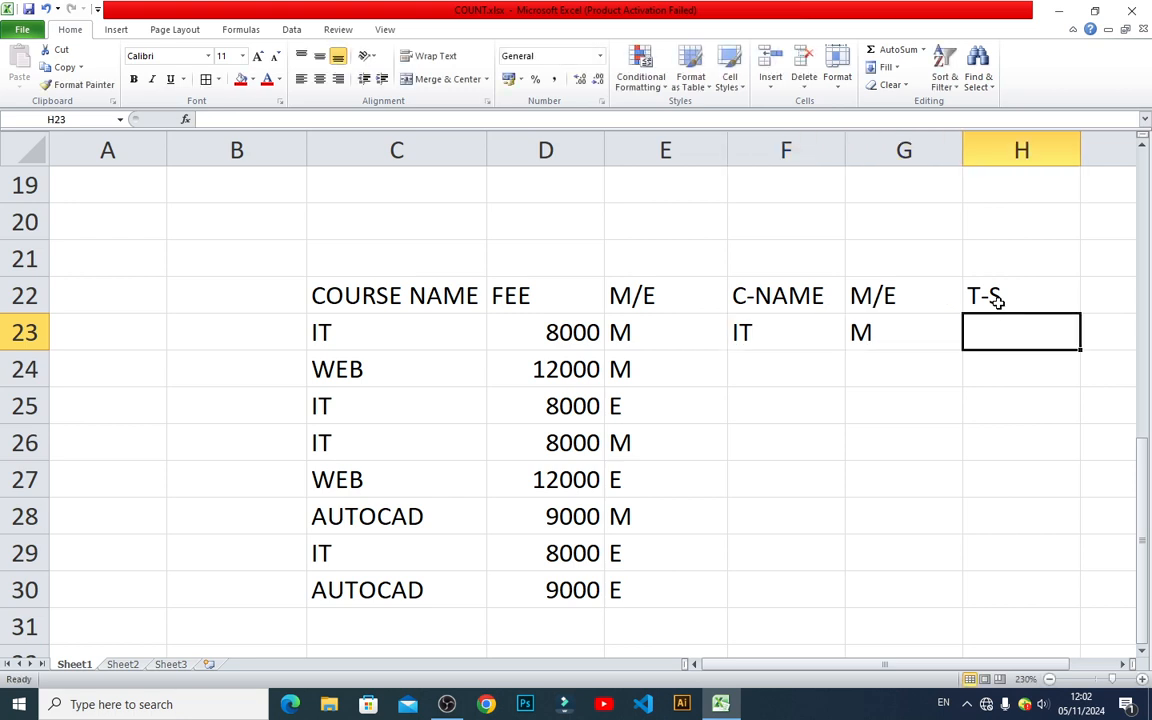
# Start a COUNTIFS formula in cell H23 under the T-S heading
pyautogui.write('=')
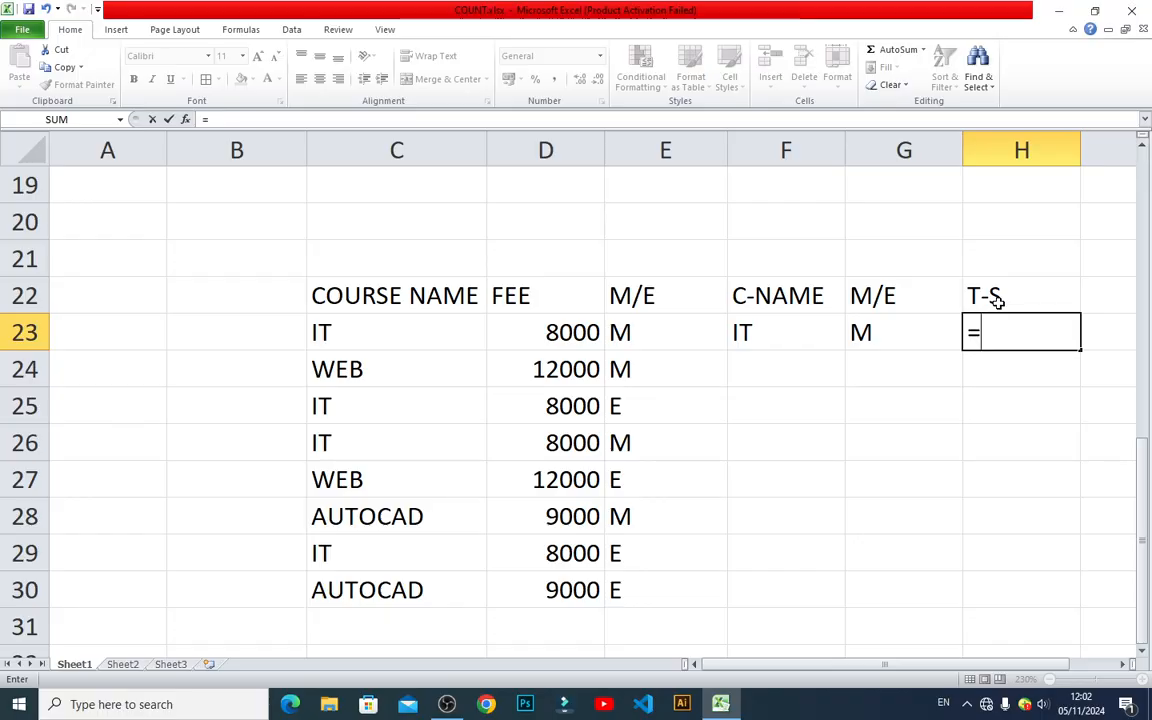
pyautogui.write('COUNT')
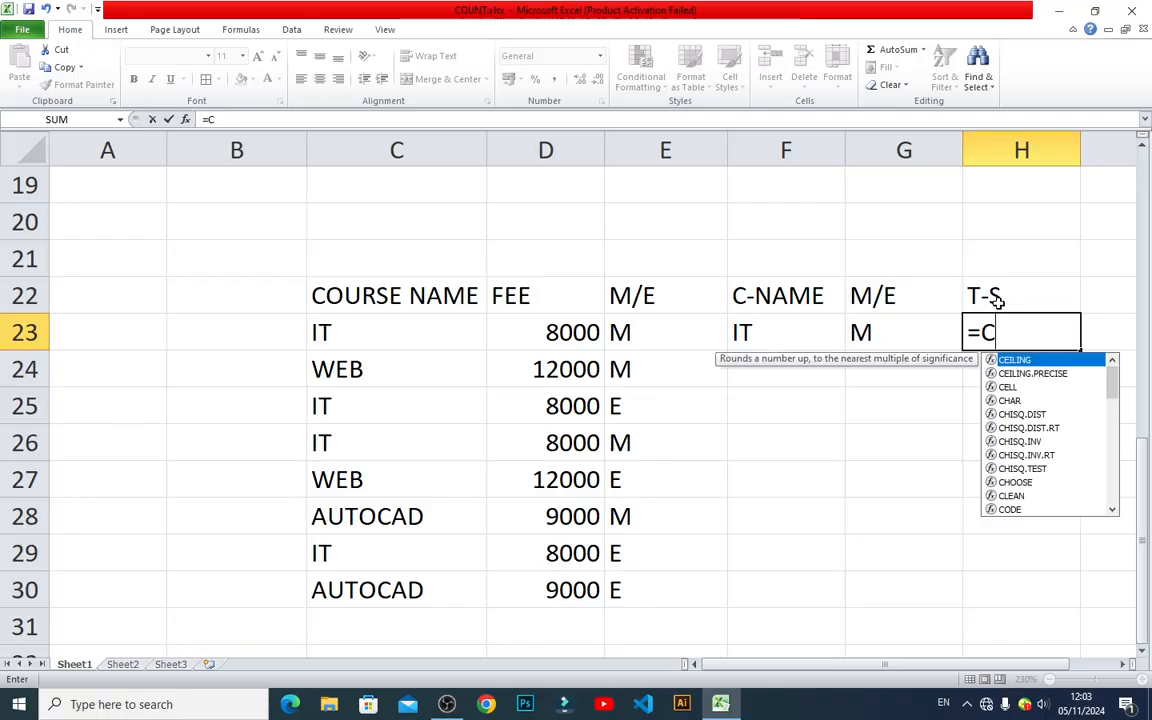
pyautogui.press('Down')
pyautogui.press('Down')
pyautogui.press('Down')
pyautogui.press('Down')
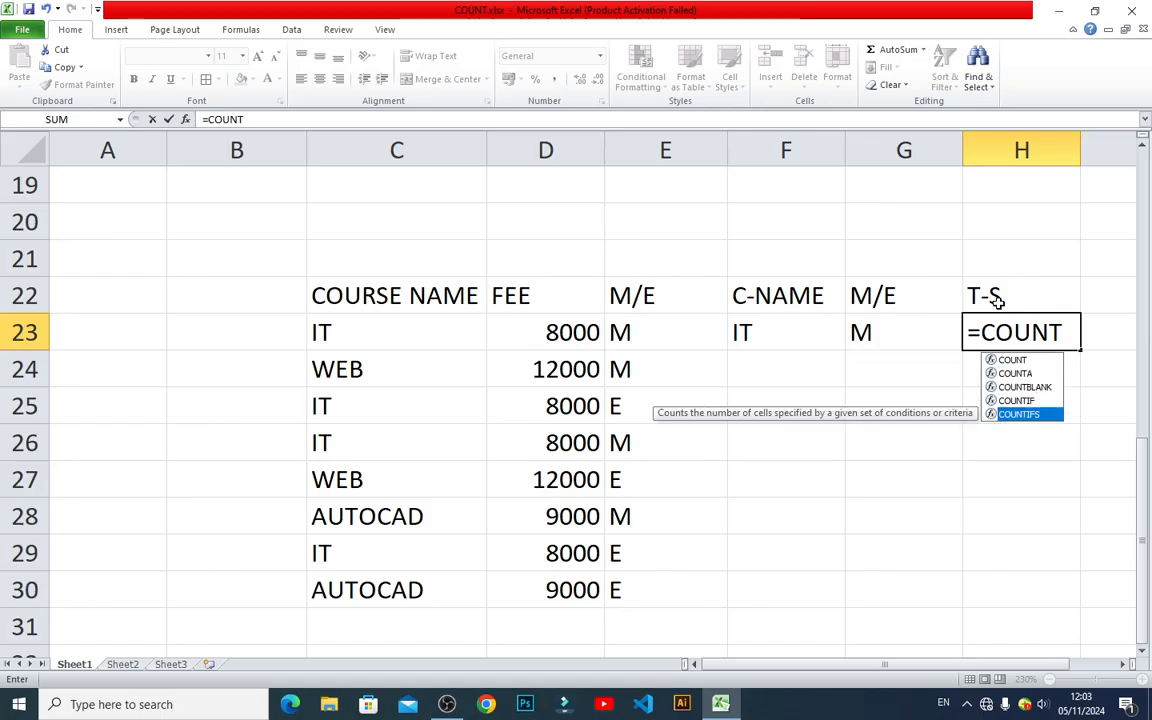
pyautogui.press('Tab')
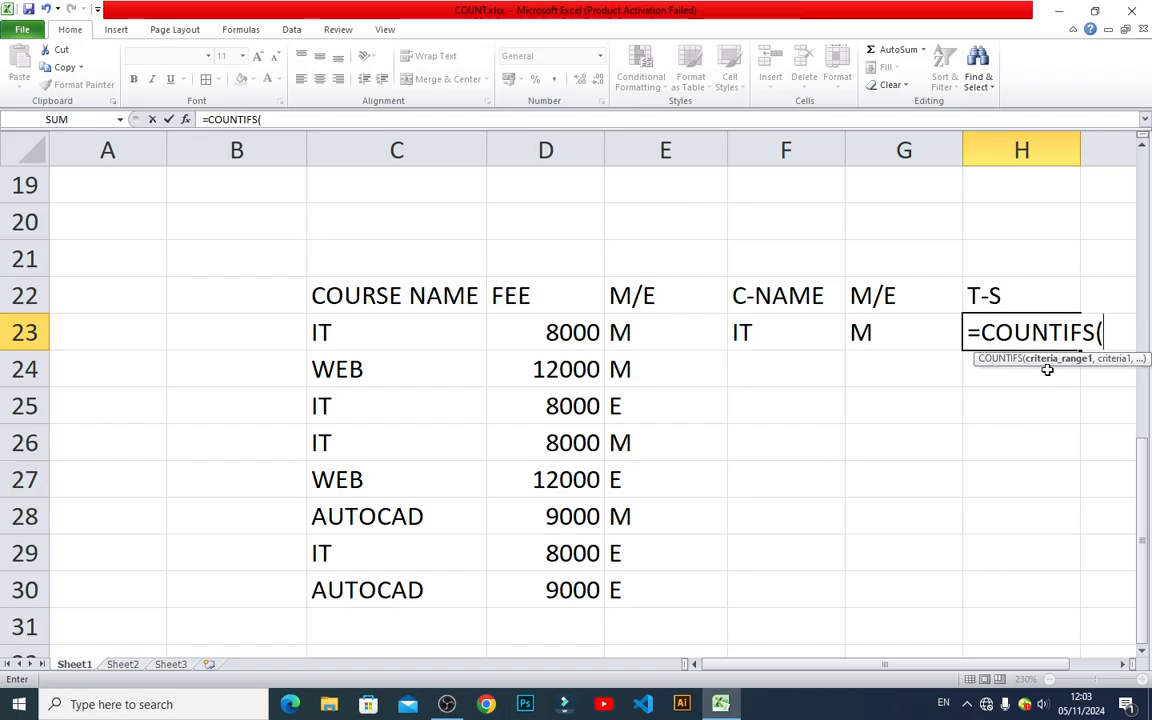
# Set the formula's first criteria range to the course names C23:C30 and its first criterion to F23
pyautogui.moveTo(357, 325); pyautogui.dragTo(363, 578)
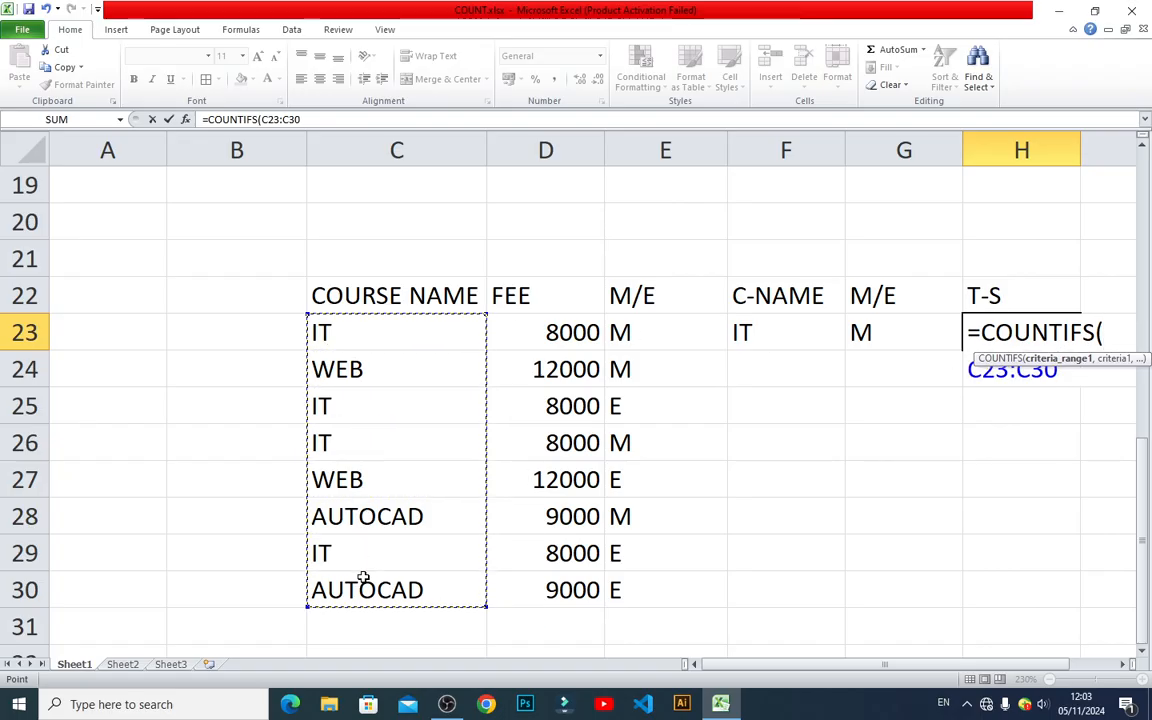
pyautogui.write(',')
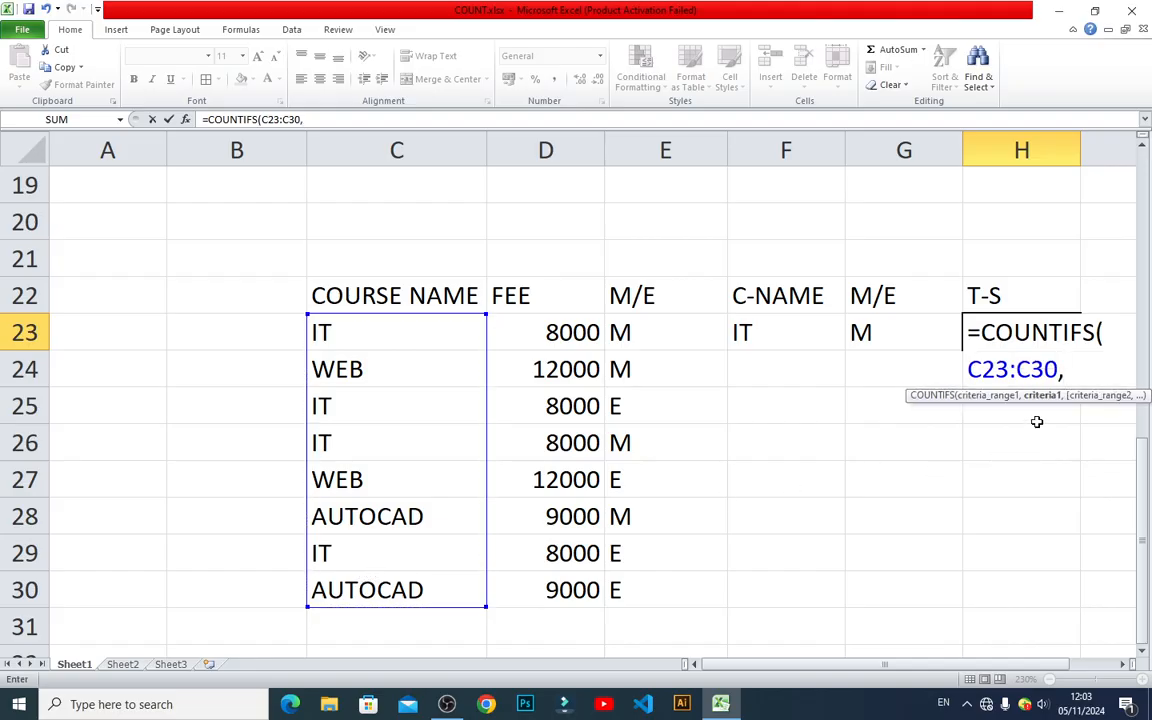
pyautogui.click(755, 333)
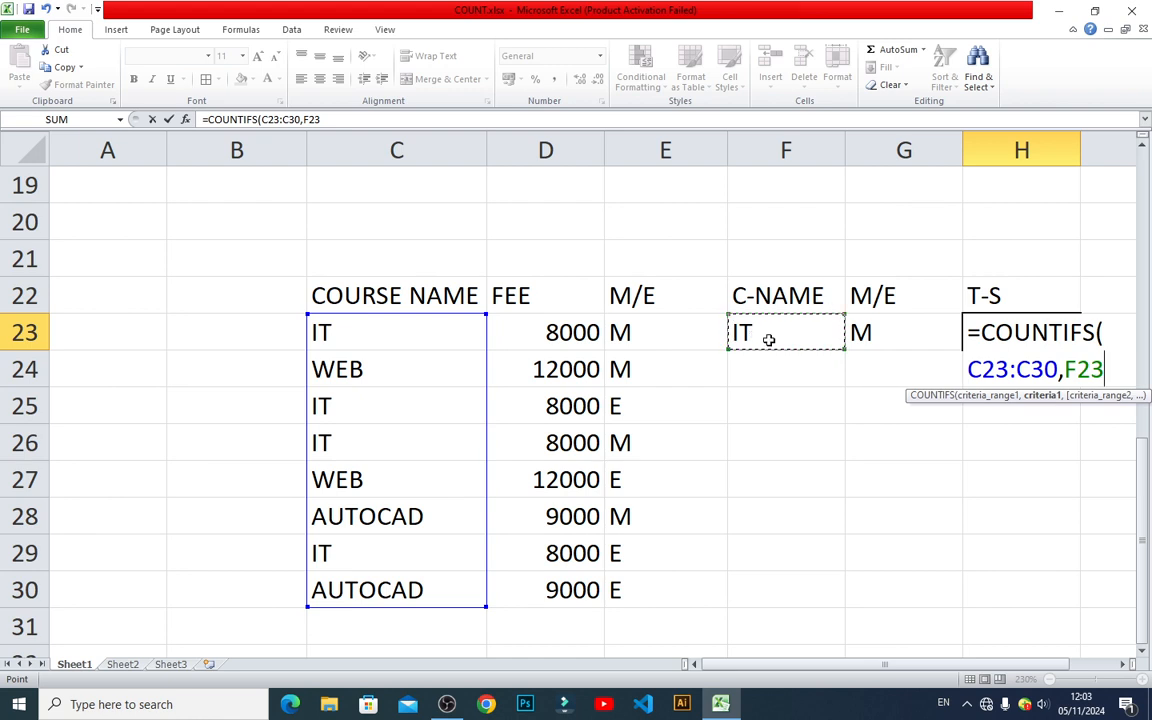
pyautogui.hscroll(3, 1114, 642)
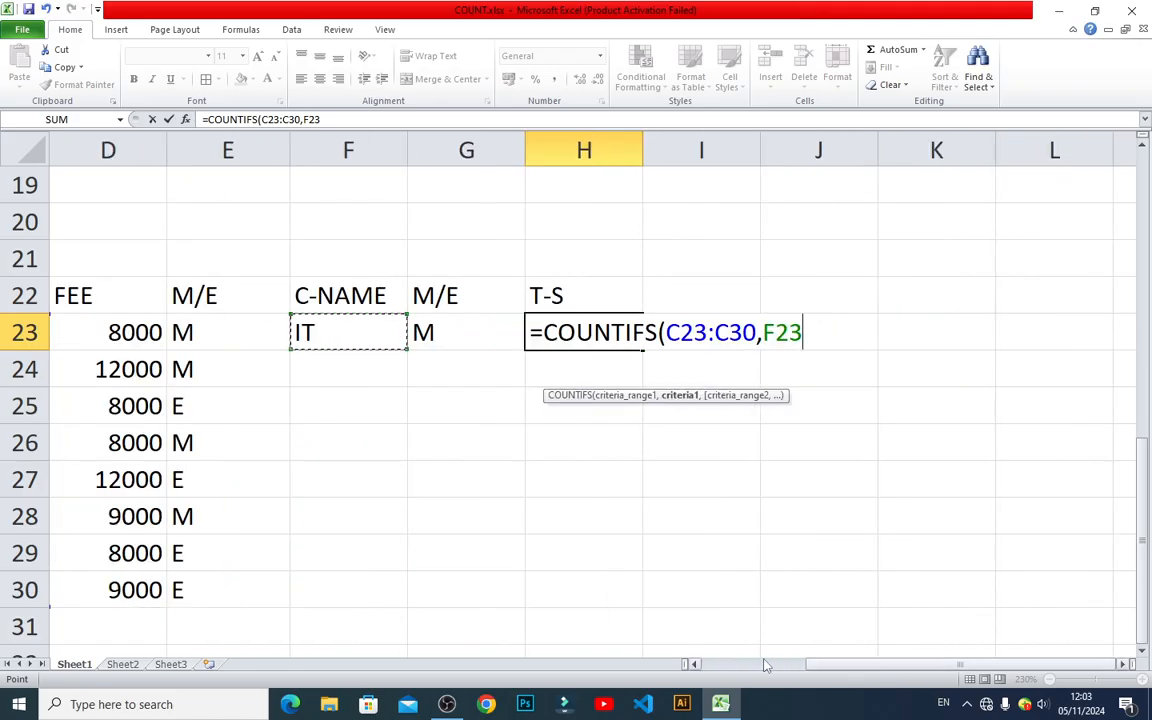
pyautogui.click(695, 665)
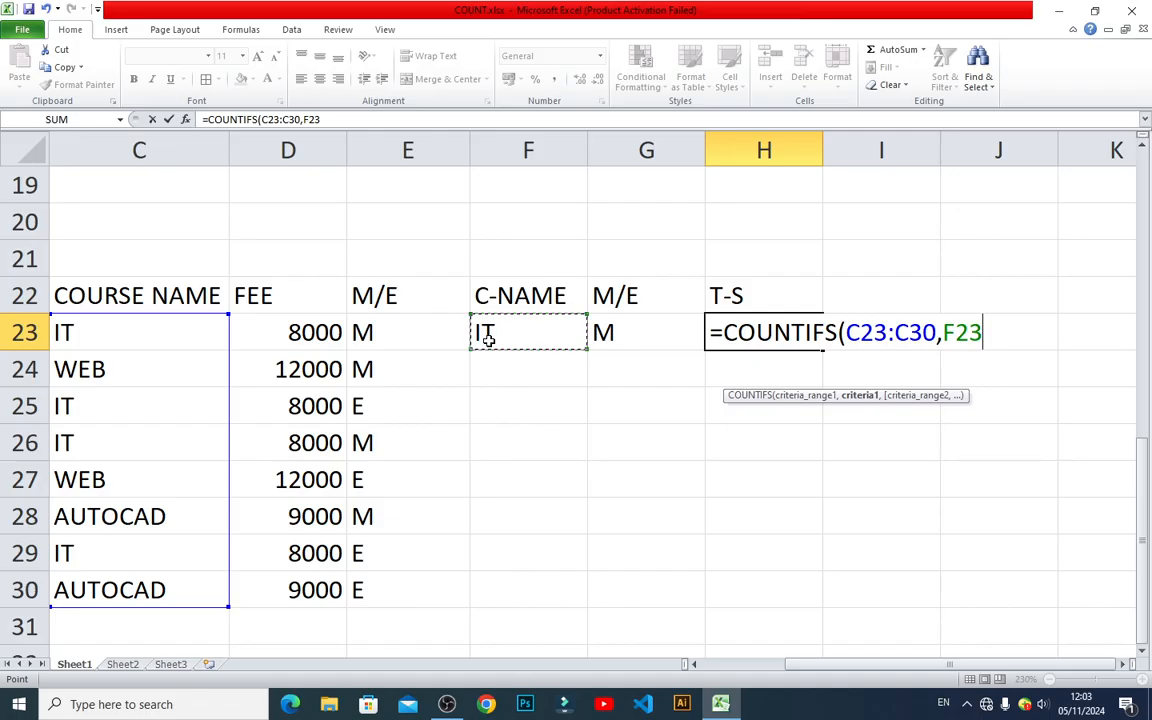
pyautogui.write(',')
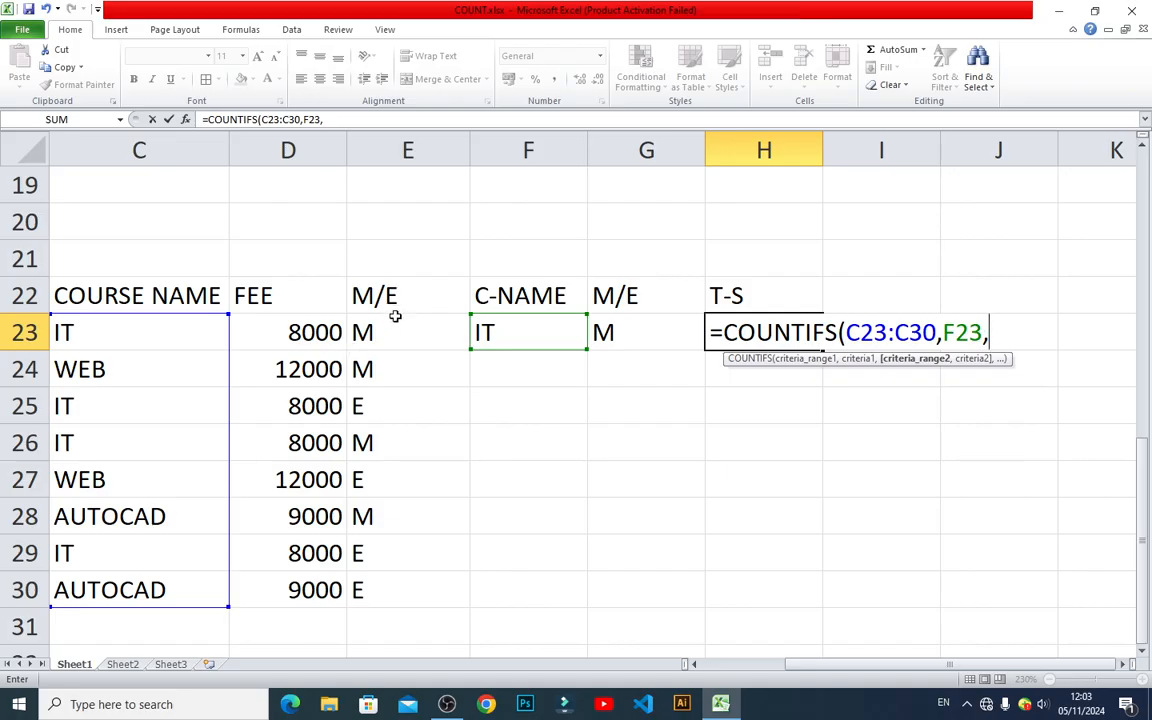
# Add E23:E30 as the second criteria range and G23 as its criterion, and complete the COUNTIFS formula in H23
pyautogui.moveTo(393, 329); pyautogui.dragTo(398, 584)
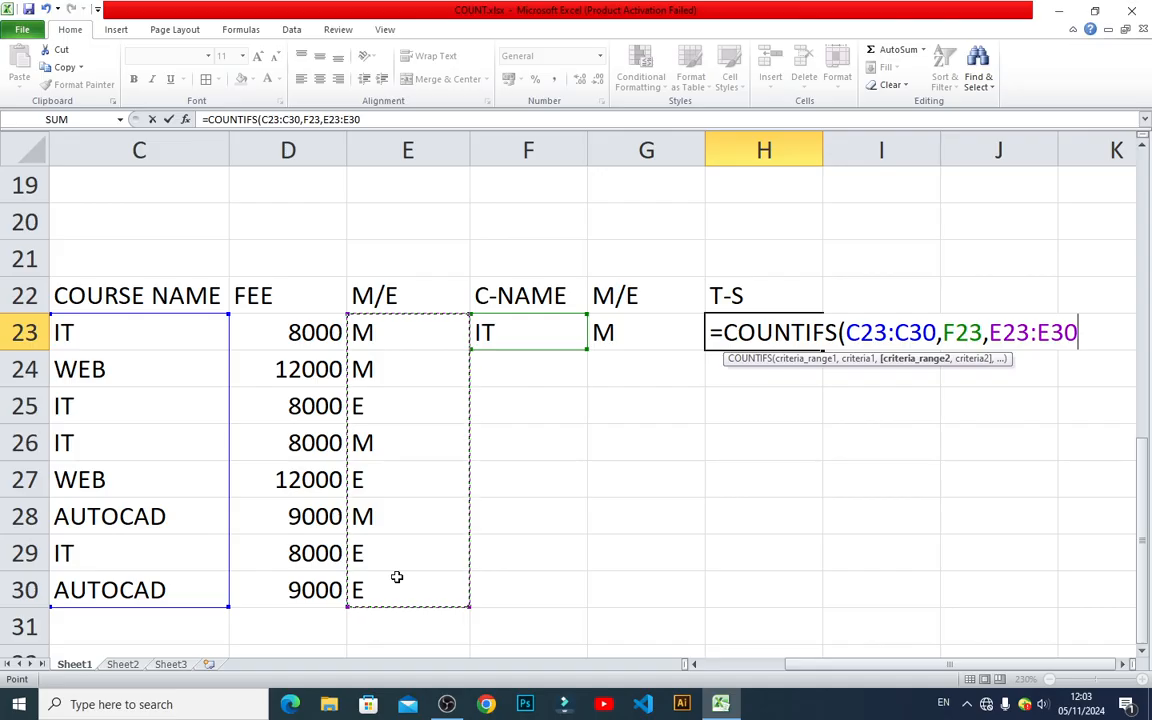
pyautogui.write(',')
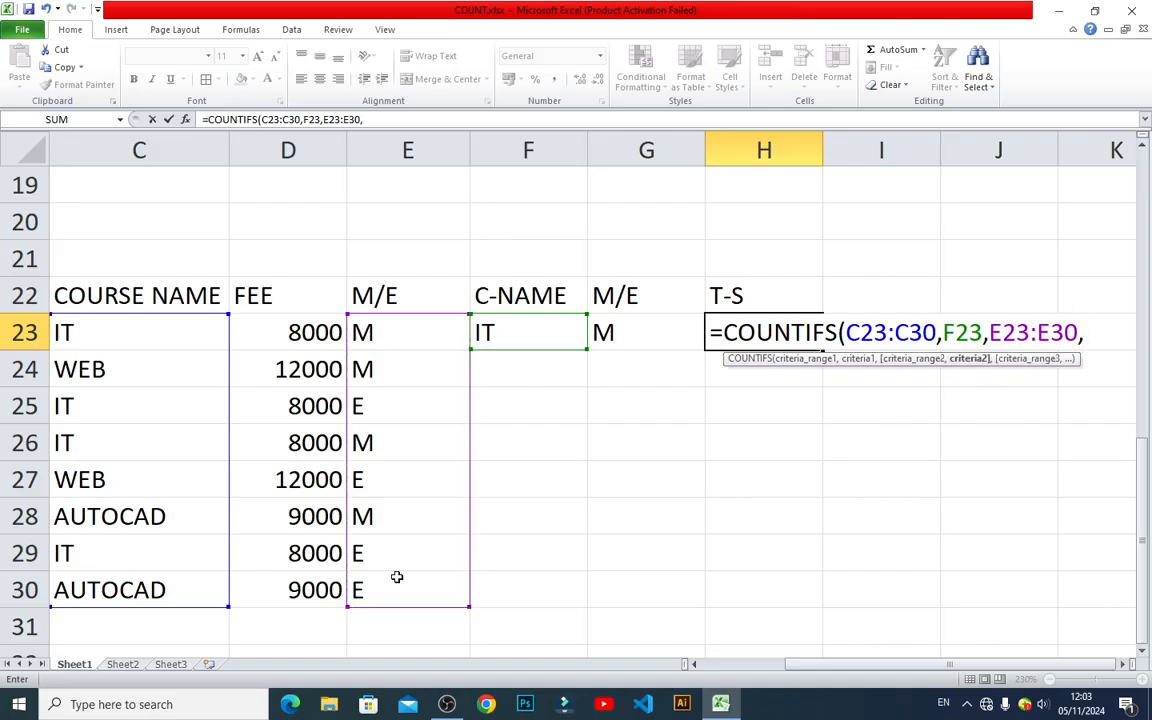
pyautogui.click(651, 338)
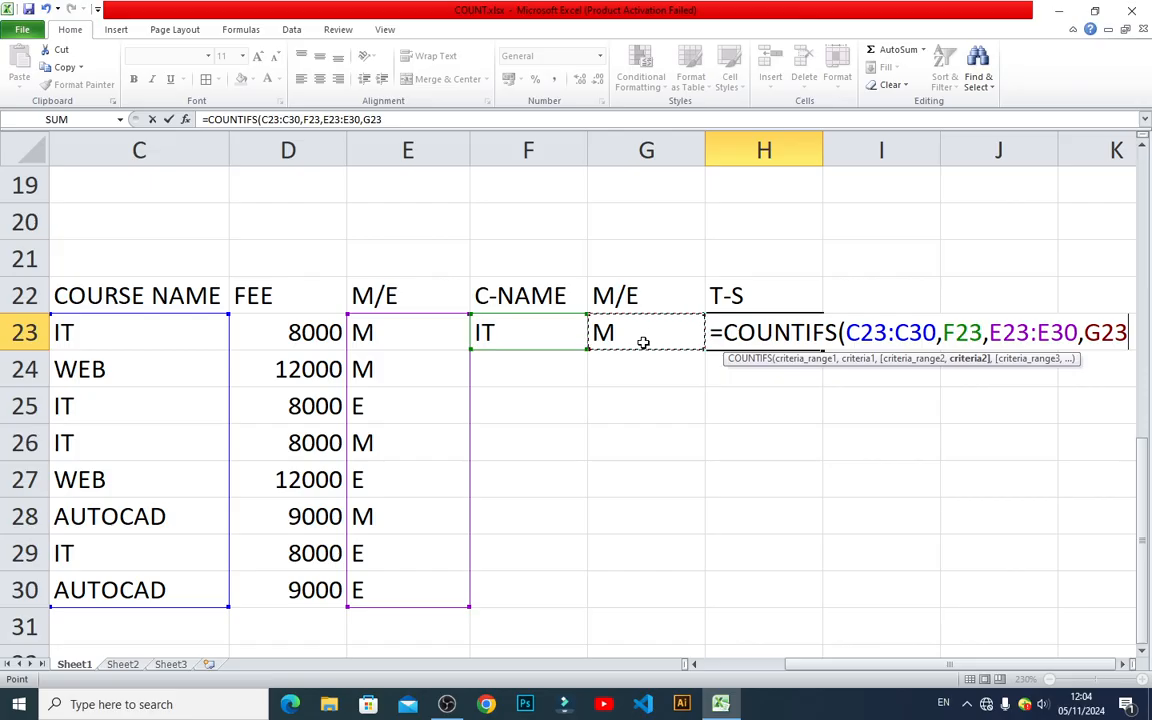
pyautogui.write(')')
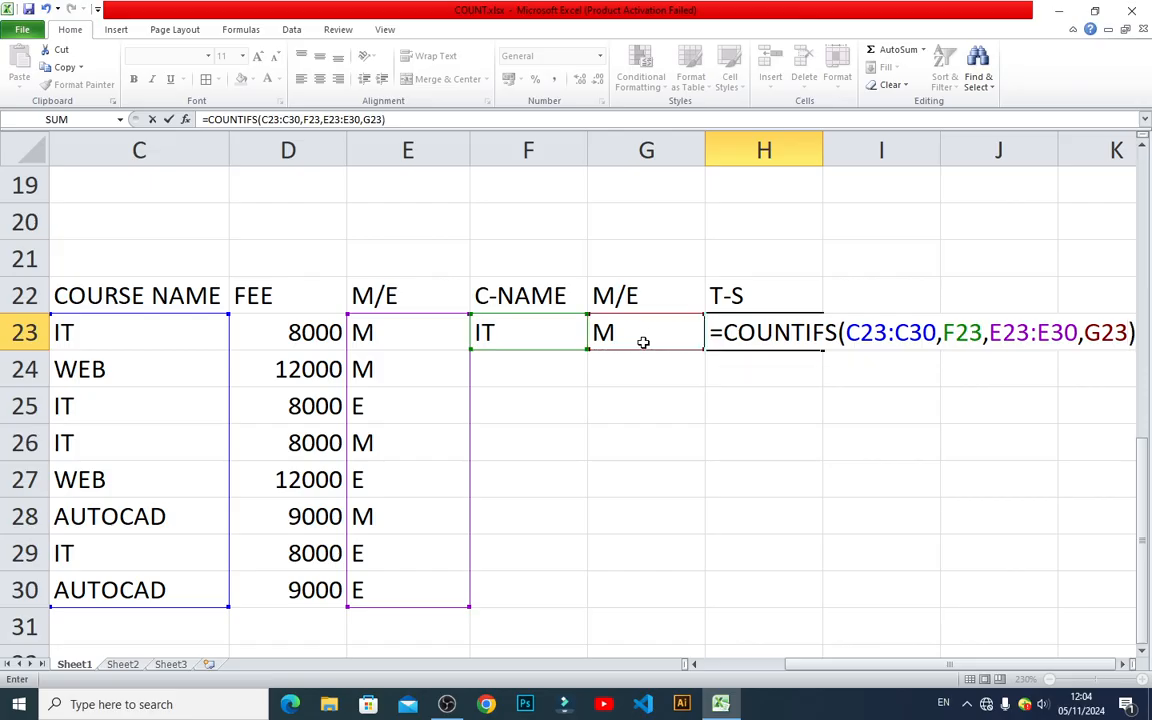
pyautogui.press('Return')
pyautogui.press('Up')
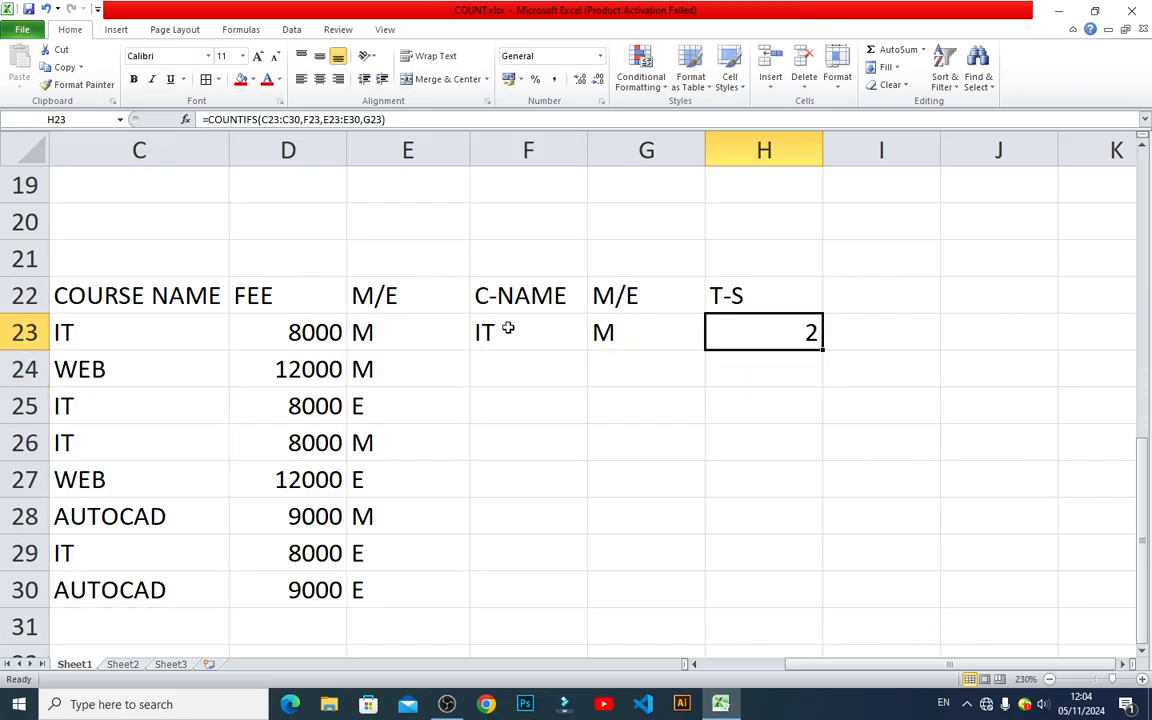
# Compare the criteria in F23 and G23 and the T-S result with the IT rows of the course table
pyautogui.click(455, 326)
pyautogui.click(476, 322)
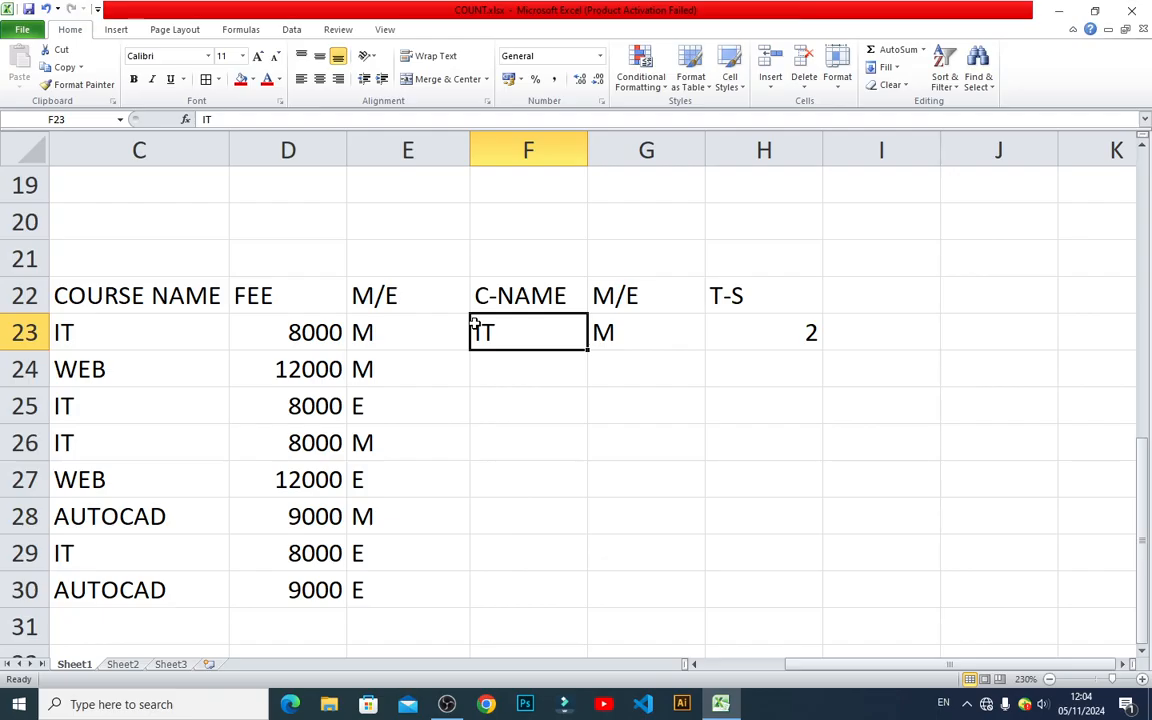
pyautogui.click(607, 329)
pyautogui.click(805, 328)
pyautogui.click(172, 330)
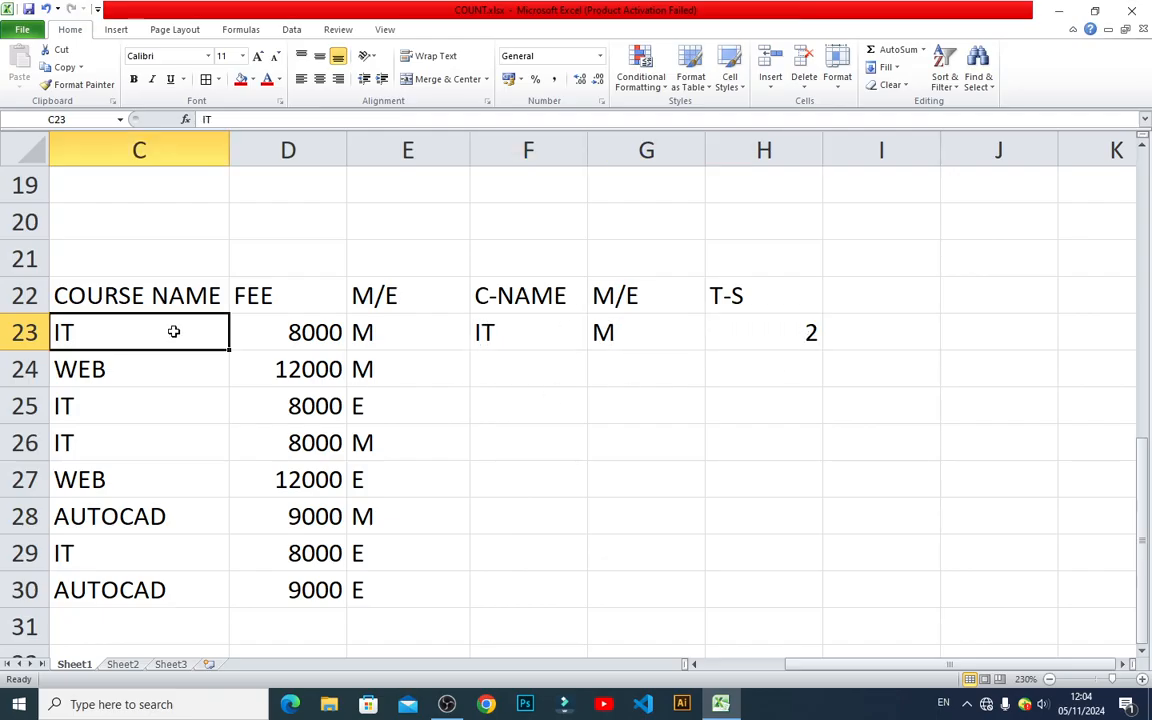
pyautogui.click(132, 400)
pyautogui.click(120, 442)
pyautogui.click(111, 543)
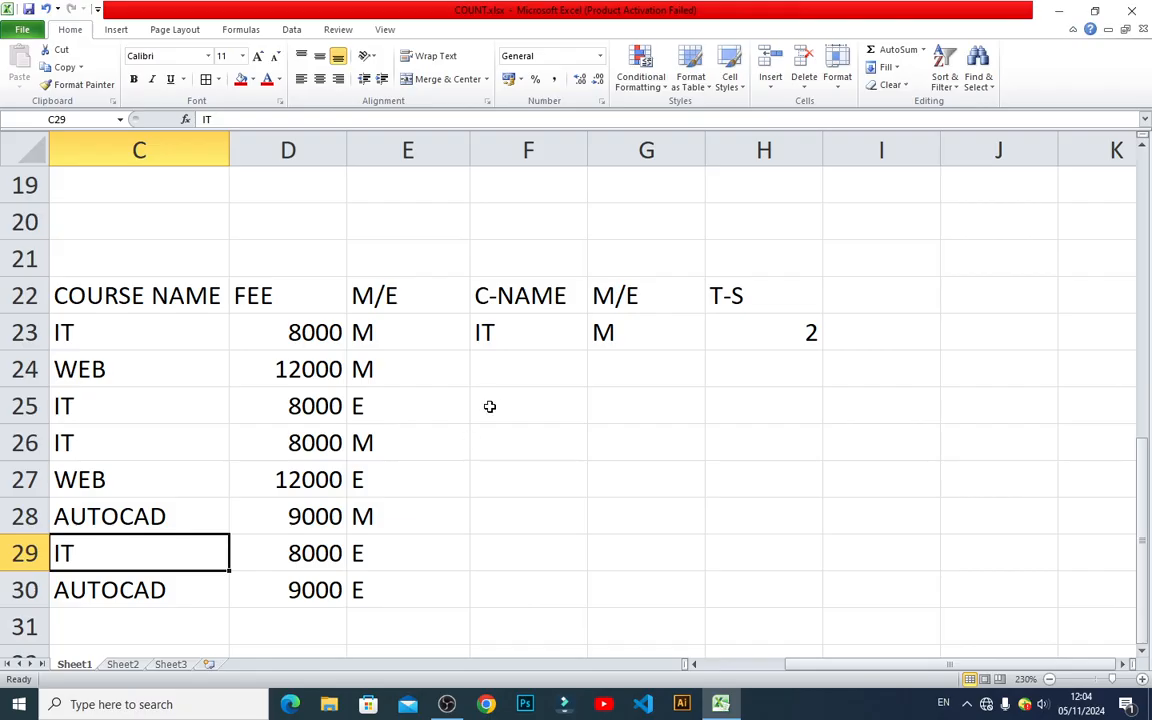
pyautogui.scroll(4, 520, 338)
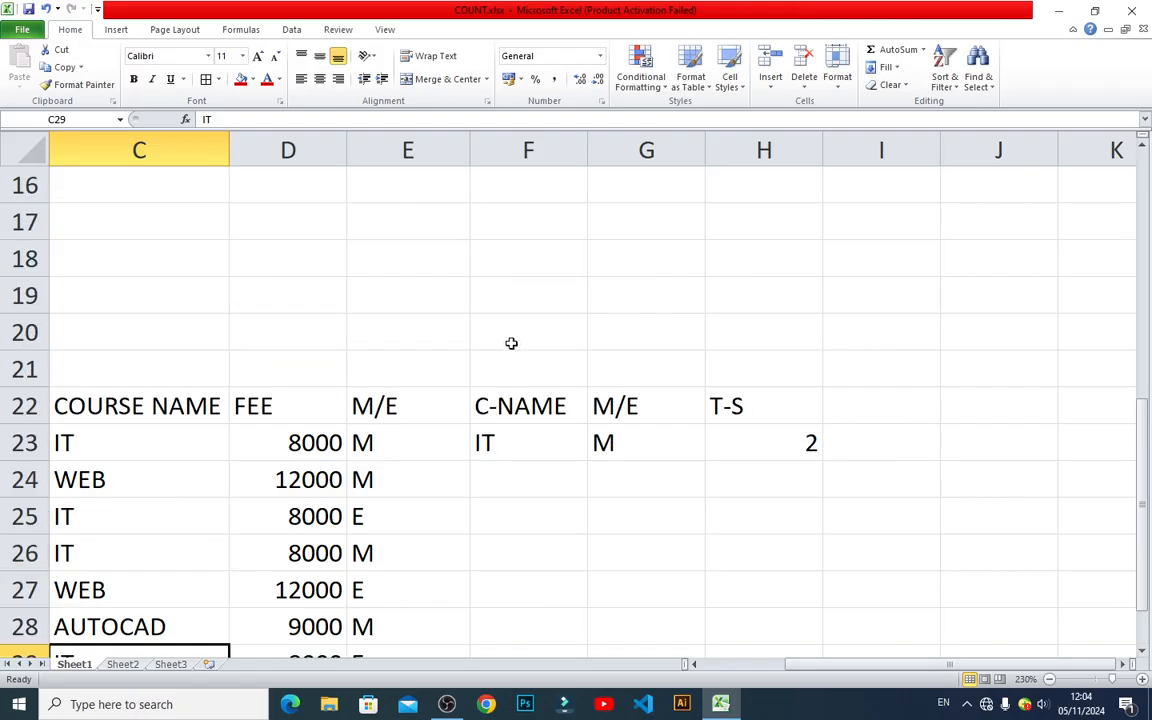
pyautogui.scroll(2, 285, 385)
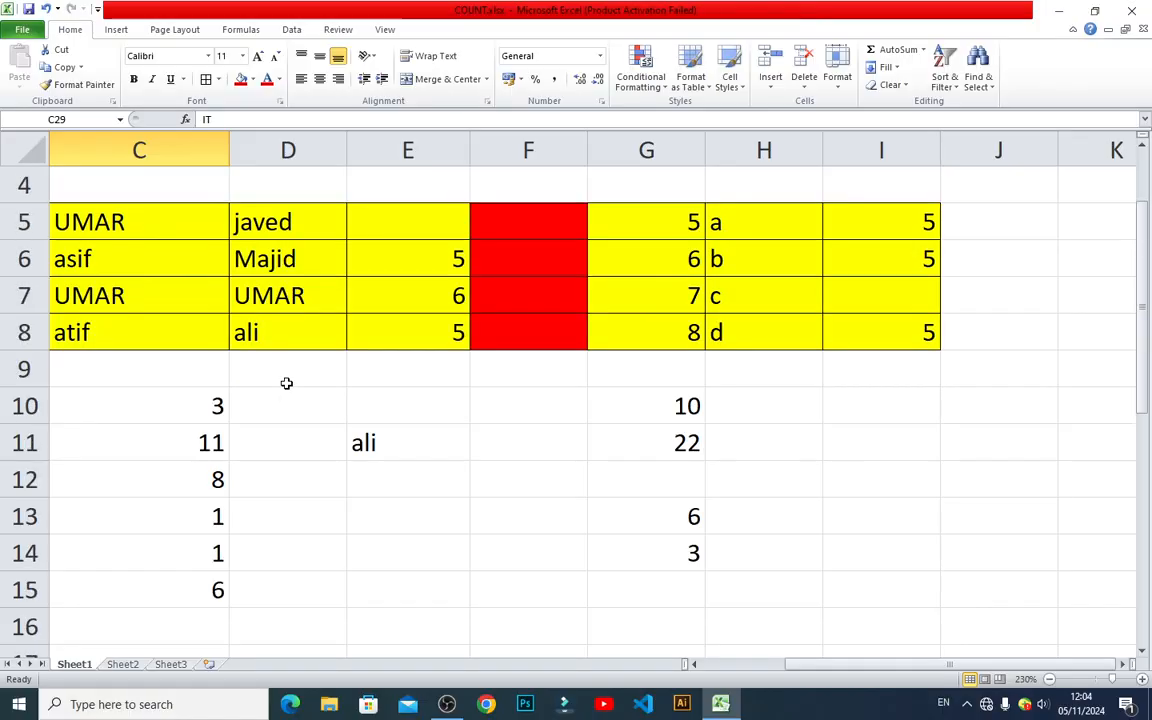
pyautogui.scroll(-7, 300, 396)
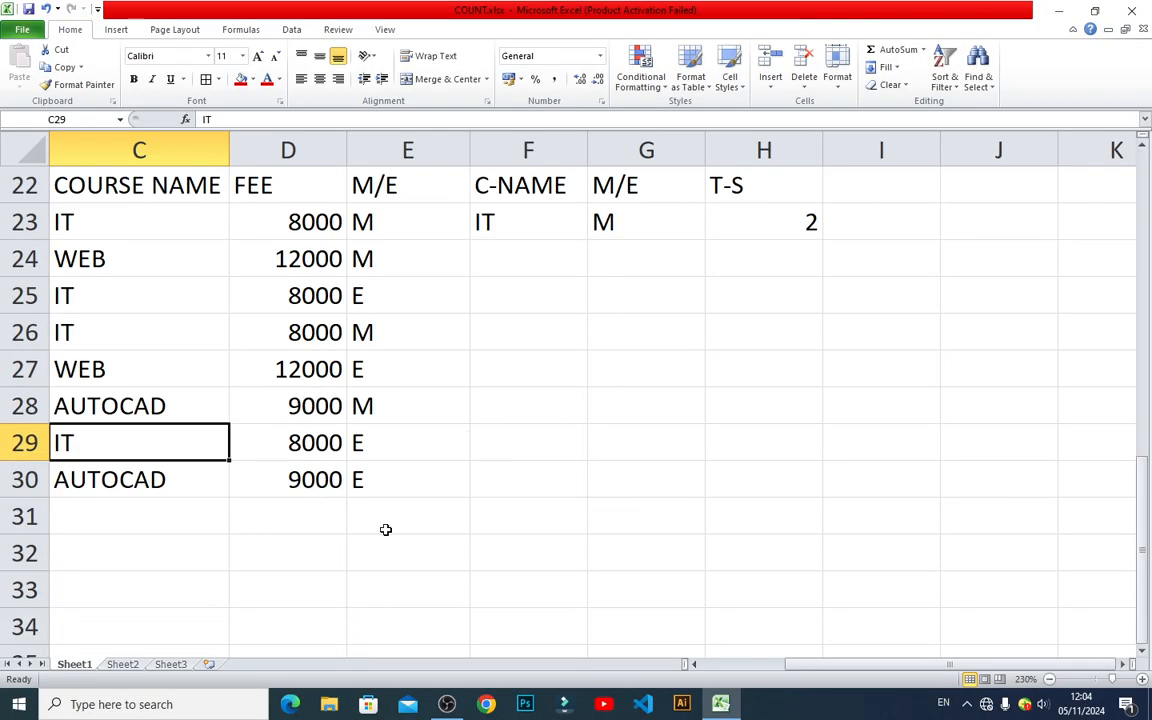
pyautogui.moveTo(906, 666); pyautogui.dragTo(874, 675)
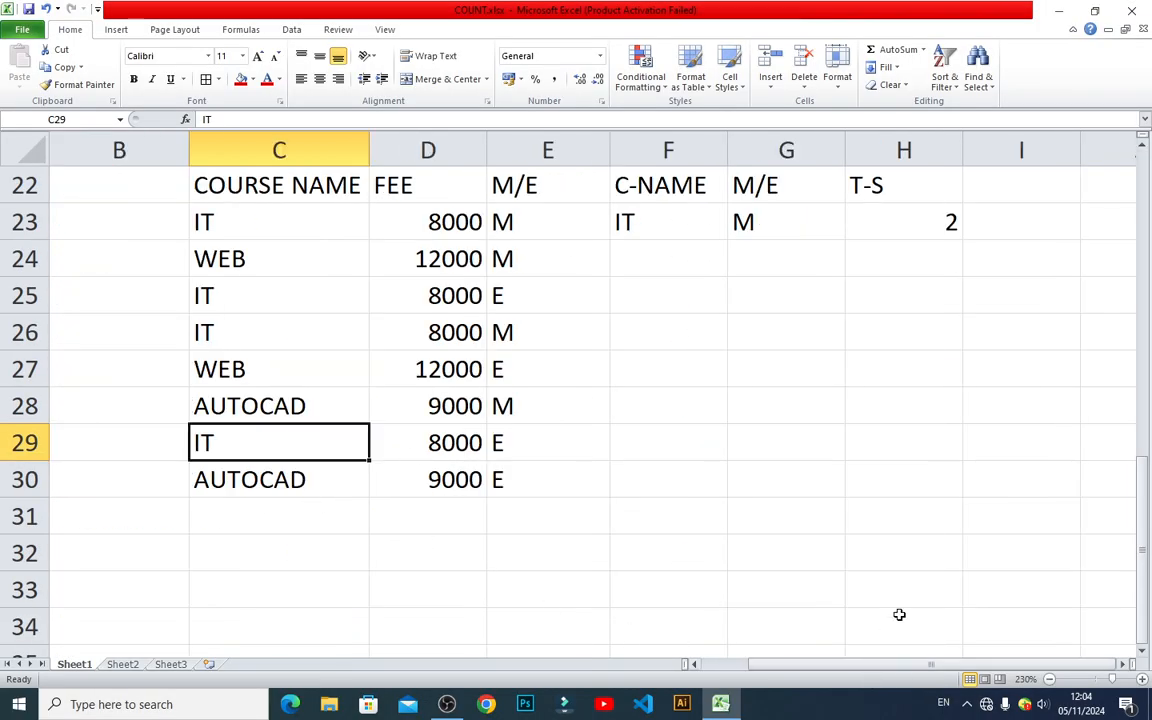
# Change the C-NAME criterion in cell F23 to WEB, keeping M as the M/E criterion
pyautogui.scroll(2, 918, 532)
pyautogui.click(740, 442)
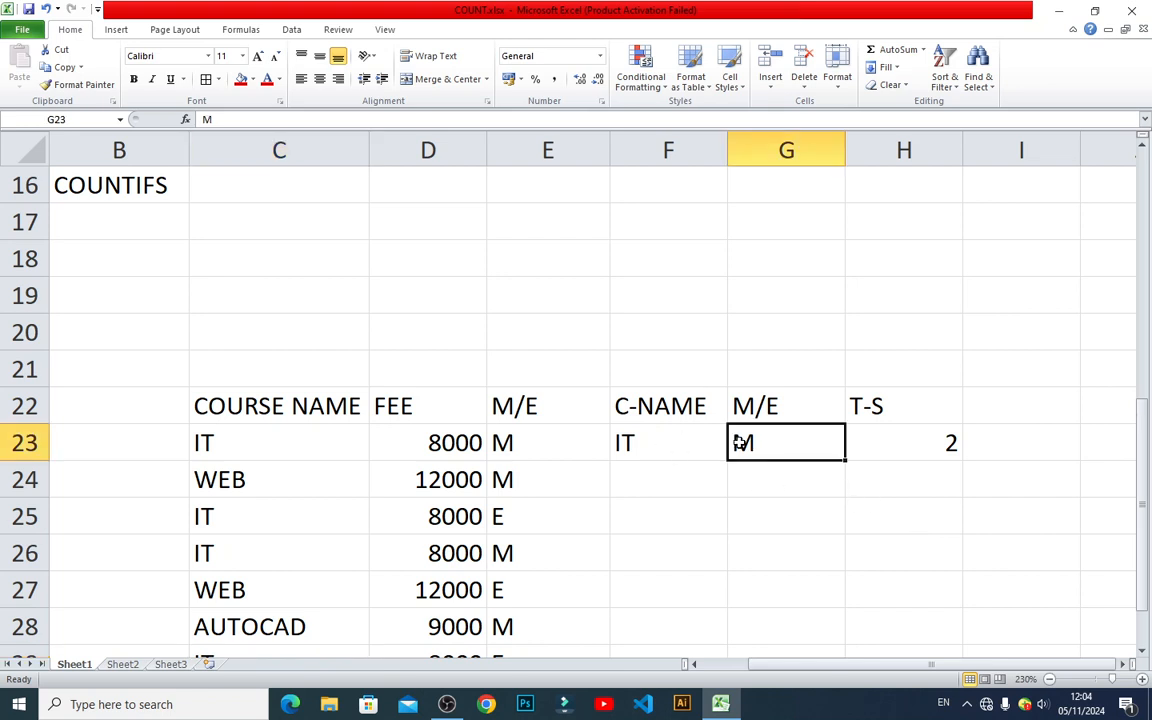
pyautogui.click(684, 442)
pyautogui.click(771, 442)
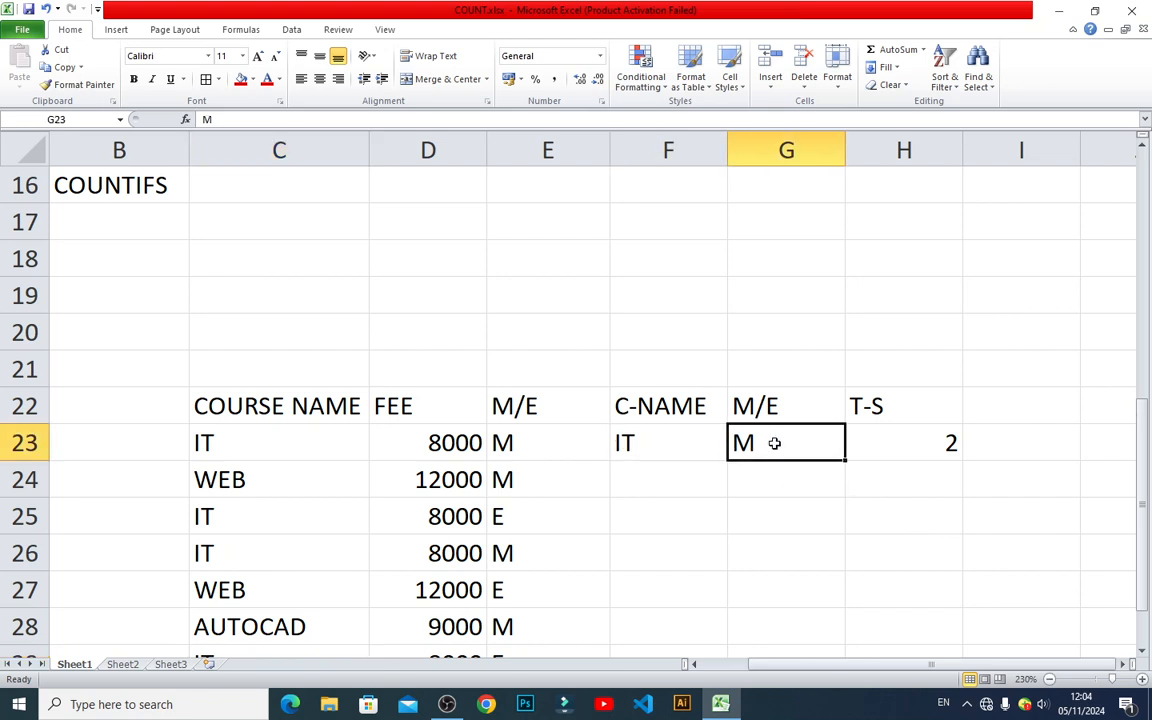
pyautogui.click(708, 448)
pyautogui.write('WEB')
pyautogui.press('Return')
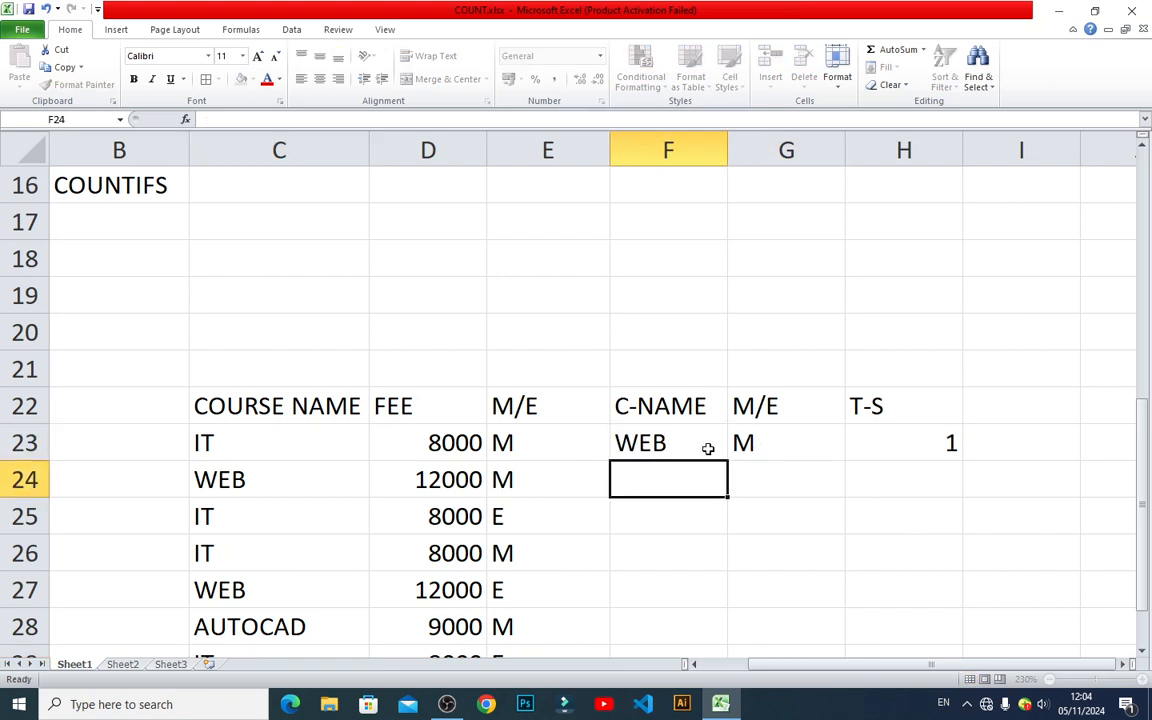
# Check the T-S result against the M/E values of the two WEB rows in the course table
pyautogui.click(900, 440)
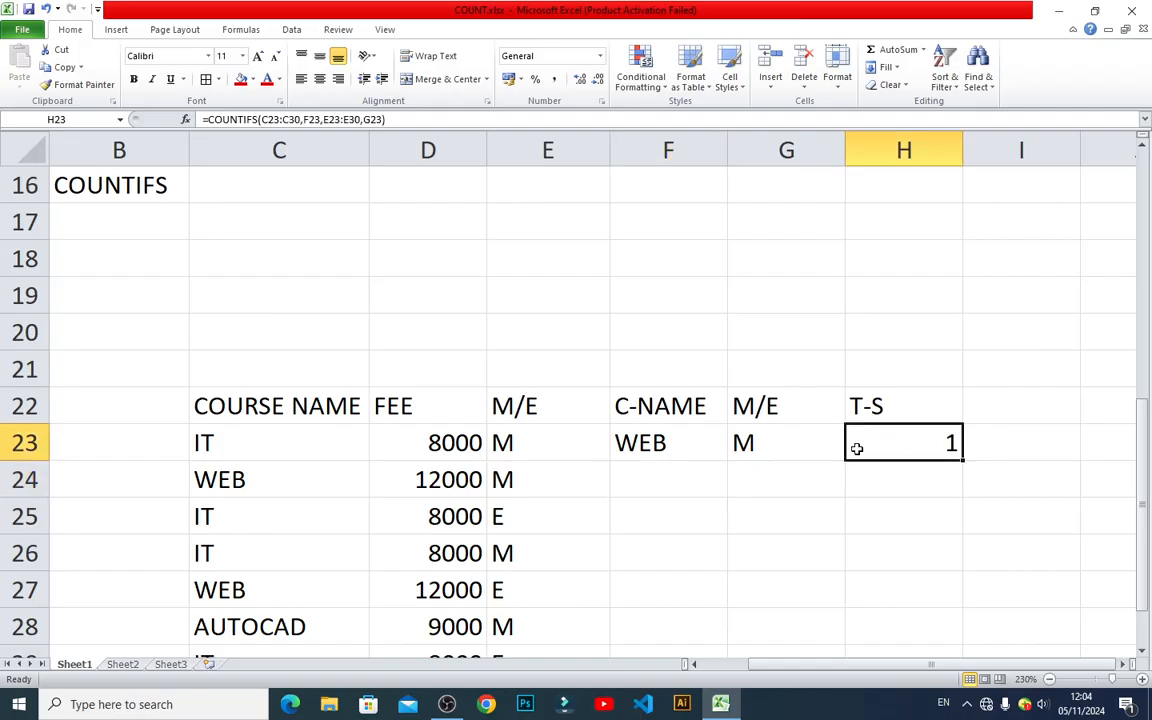
pyautogui.click(797, 447)
pyautogui.scroll(-1, 428, 490)
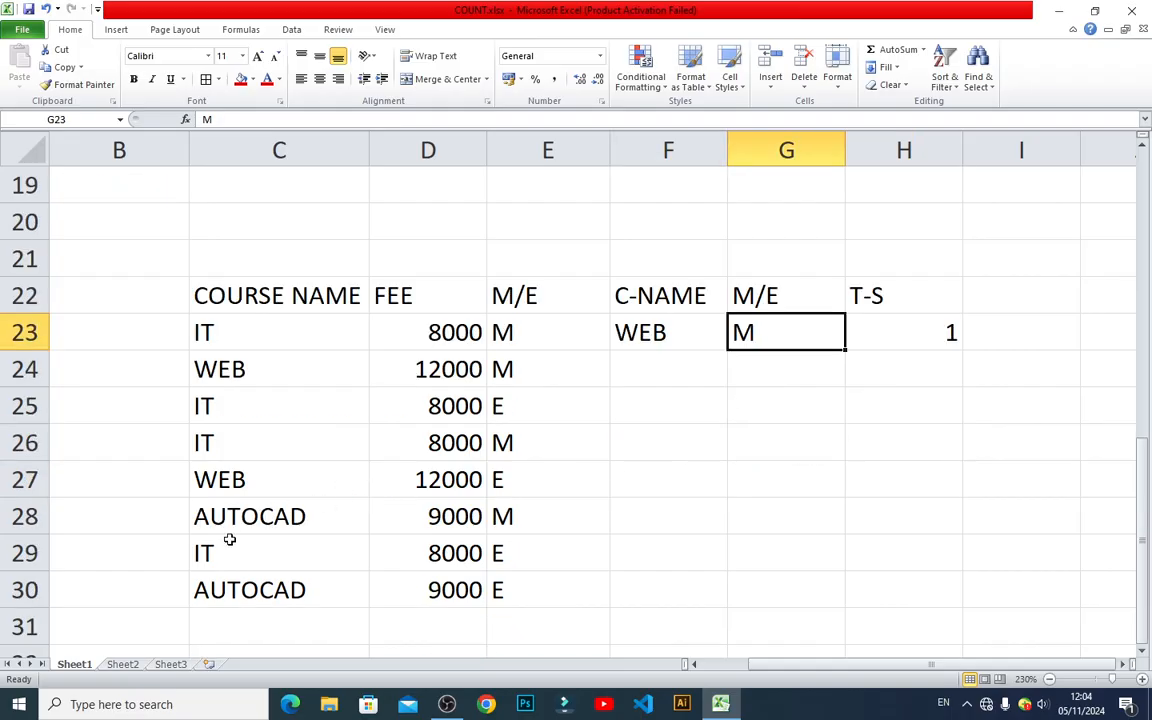
pyautogui.click(231, 480)
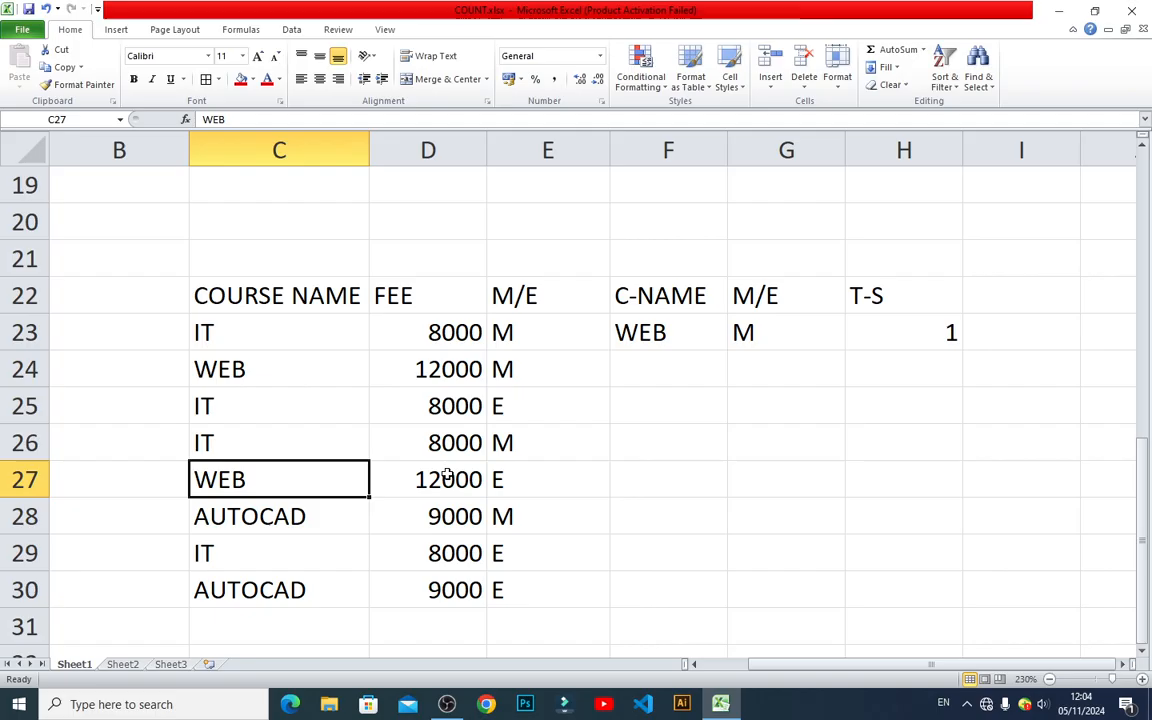
pyautogui.click(519, 473)
pyautogui.click(344, 370)
pyautogui.click(530, 366)
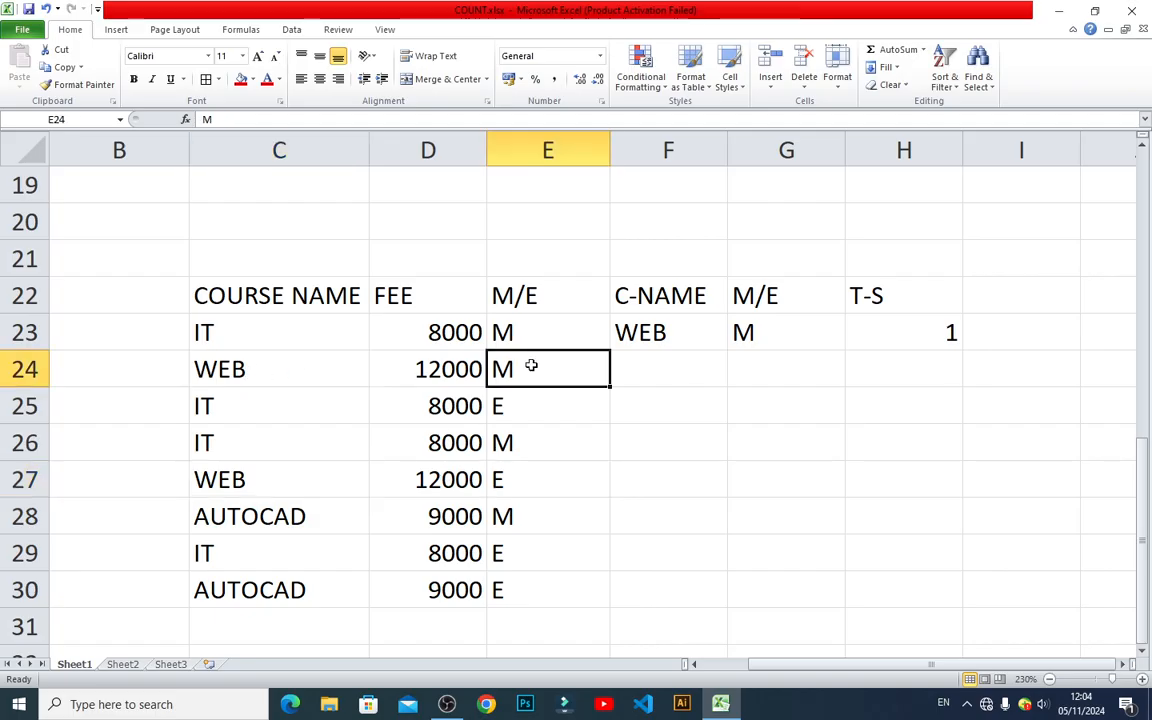
# Change the M/E value of the second WEB row, cell E27, to M
pyautogui.click(529, 488)
pyautogui.write('M')
pyautogui.press('Return')
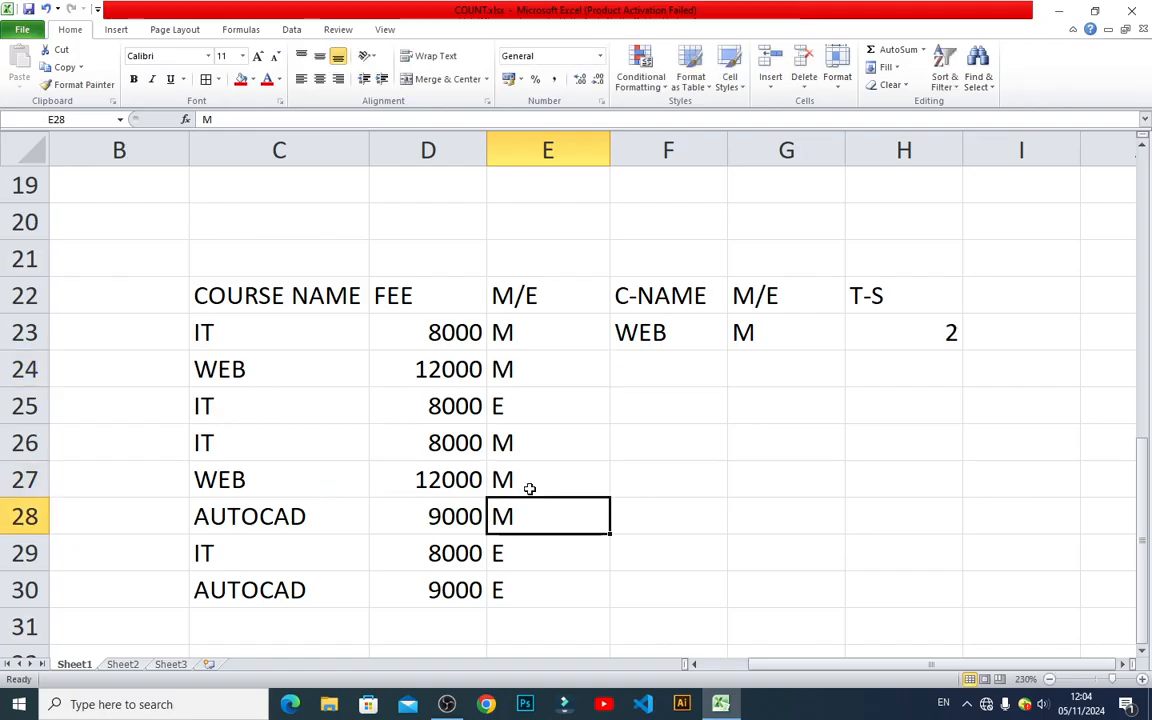
# Open the COUNTIFS formula in cell H23 and review its criteria ranges and criteria
pyautogui.doubleClick(926, 331)
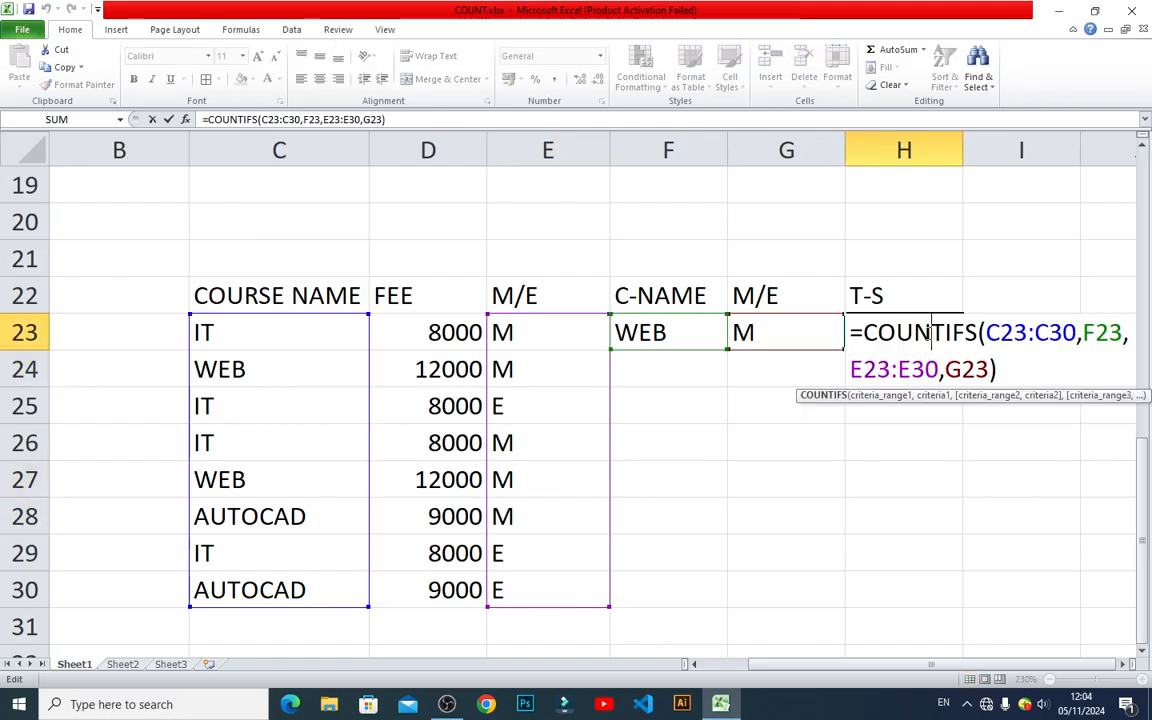
pyautogui.doubleClick(1123, 665)
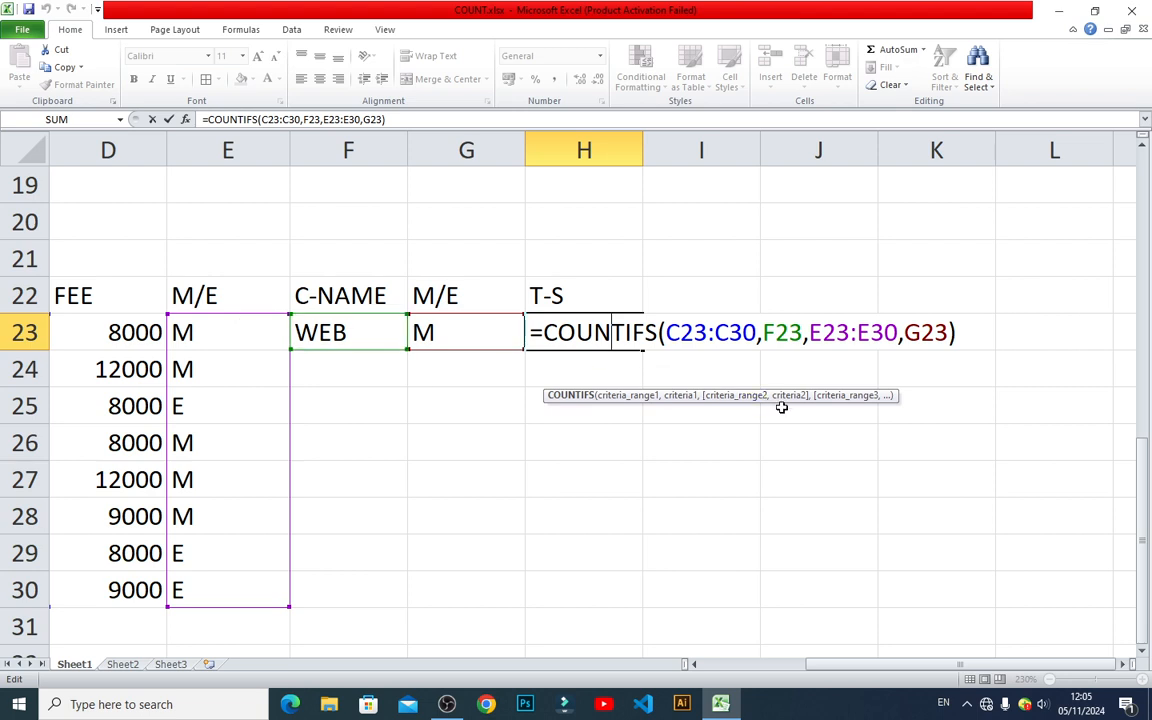
pyautogui.click(447, 704)
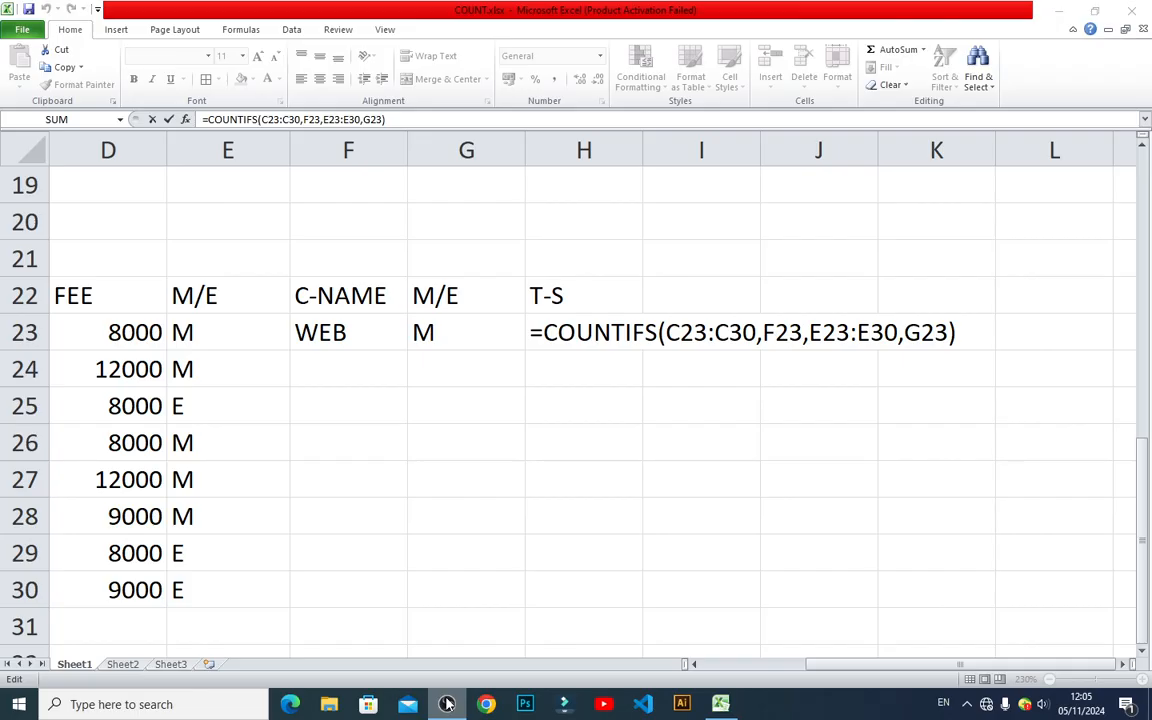
# Close the COUNTIFS formula in H23 and return to the COURSE NAME column of the course table
pyautogui.click(721, 704)
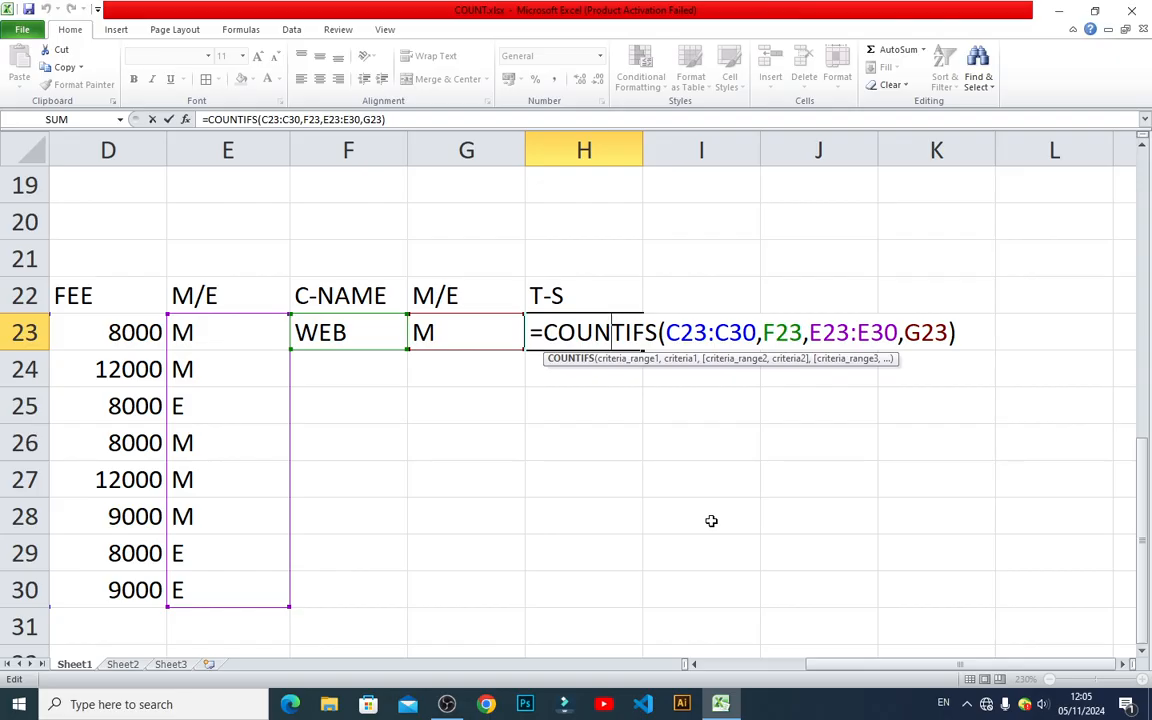
pyautogui.press('Return')
pyautogui.press('Left')
pyautogui.press('Left')
pyautogui.press('Left')
pyautogui.press('Left')
pyautogui.press('Left')
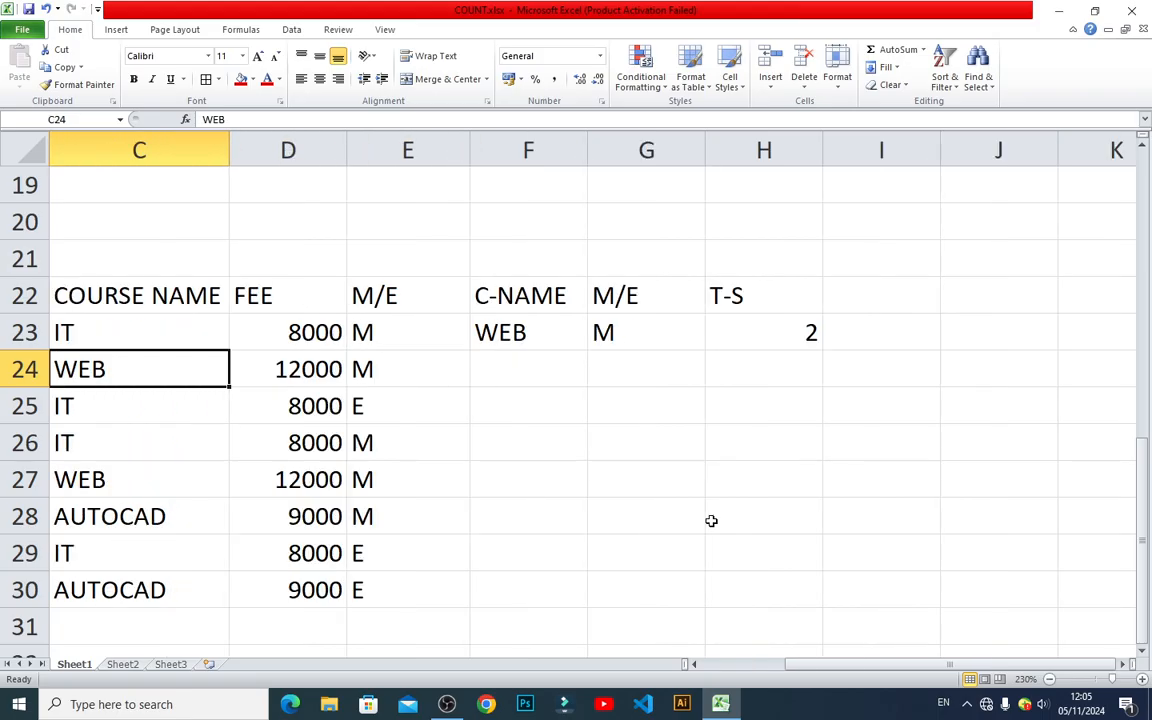
# Set the fee of the first IT row, cell D23, to 6000
pyautogui.press('Right')
pyautogui.press('Up')
pyautogui.press('Up')
pyautogui.press('Down')
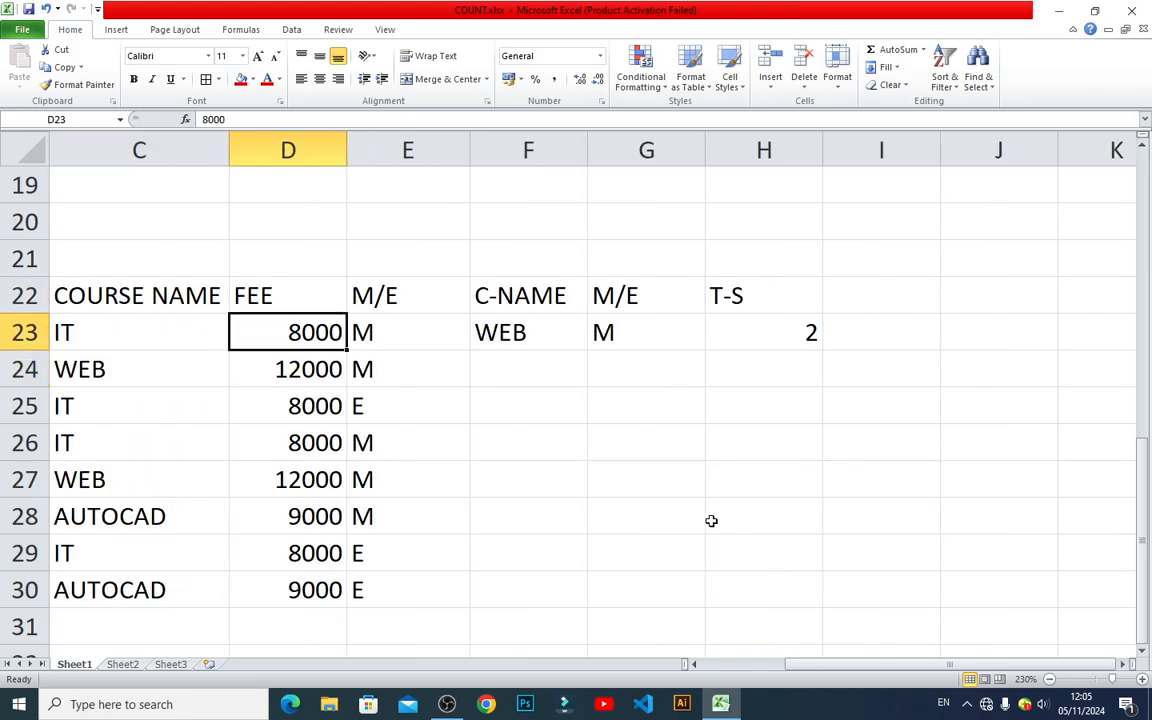
pyautogui.press('Left')
pyautogui.press('Left')
pyautogui.press('Right')
pyautogui.press('Right')
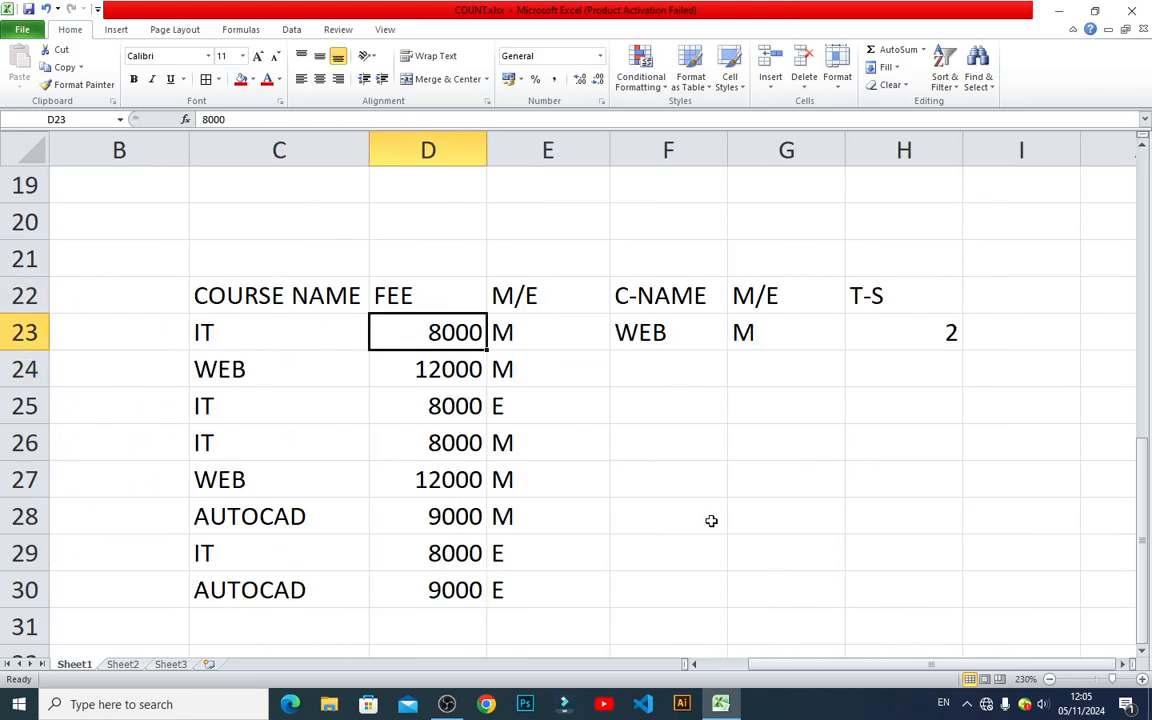
pyautogui.write('6000')
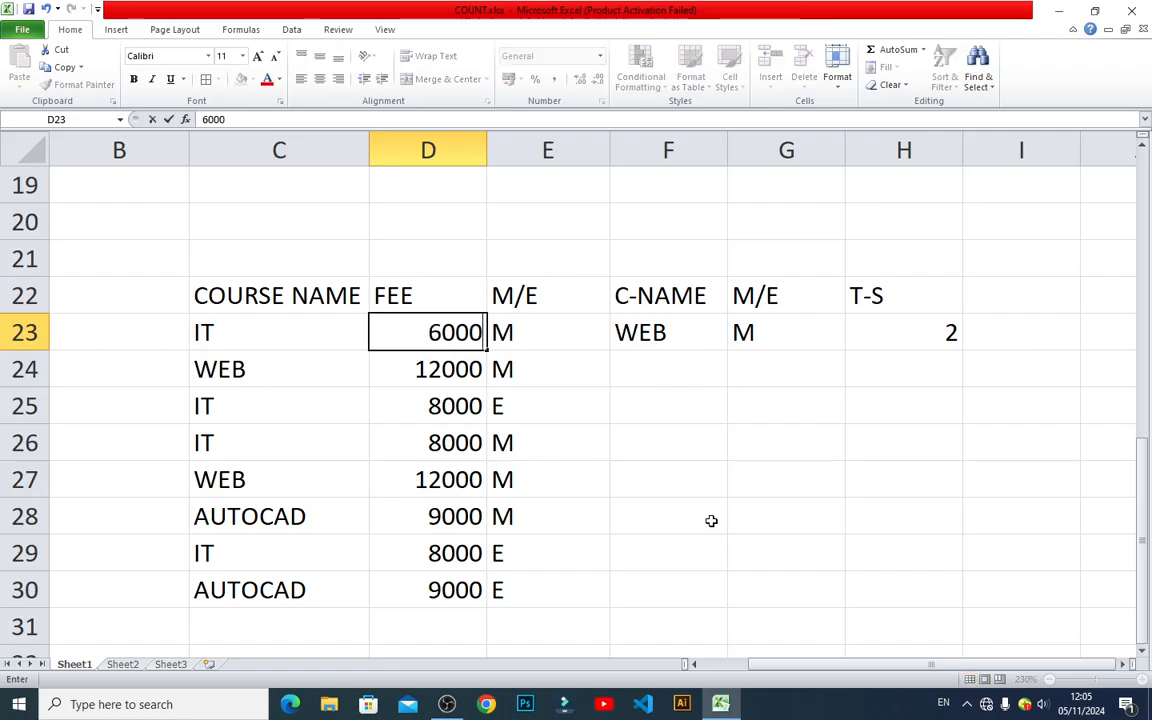
pyautogui.press('Return')
# Set the fee of the IT row in cell D26 to 6000
pyautogui.press('Return')
pyautogui.press('Down')
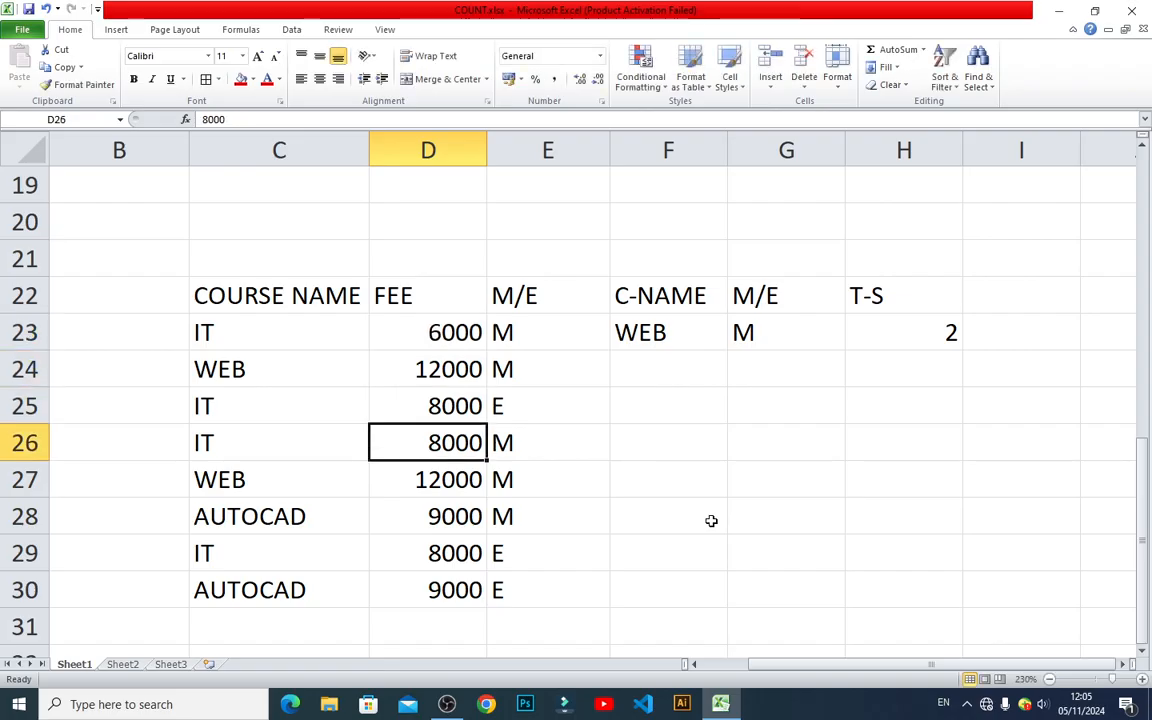
pyautogui.write('6000')
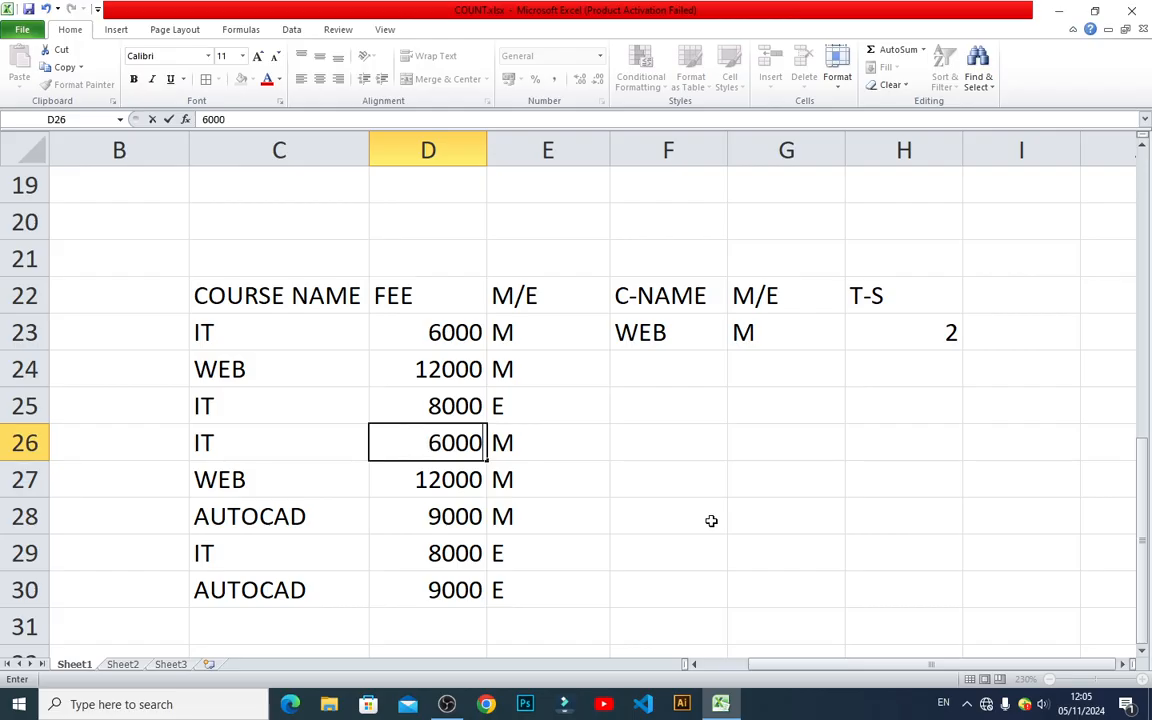
pyautogui.press('Return')
# Check the fees of the other IT rows in column D against their M/E values
pyautogui.press('Up')
pyautogui.press('Right')
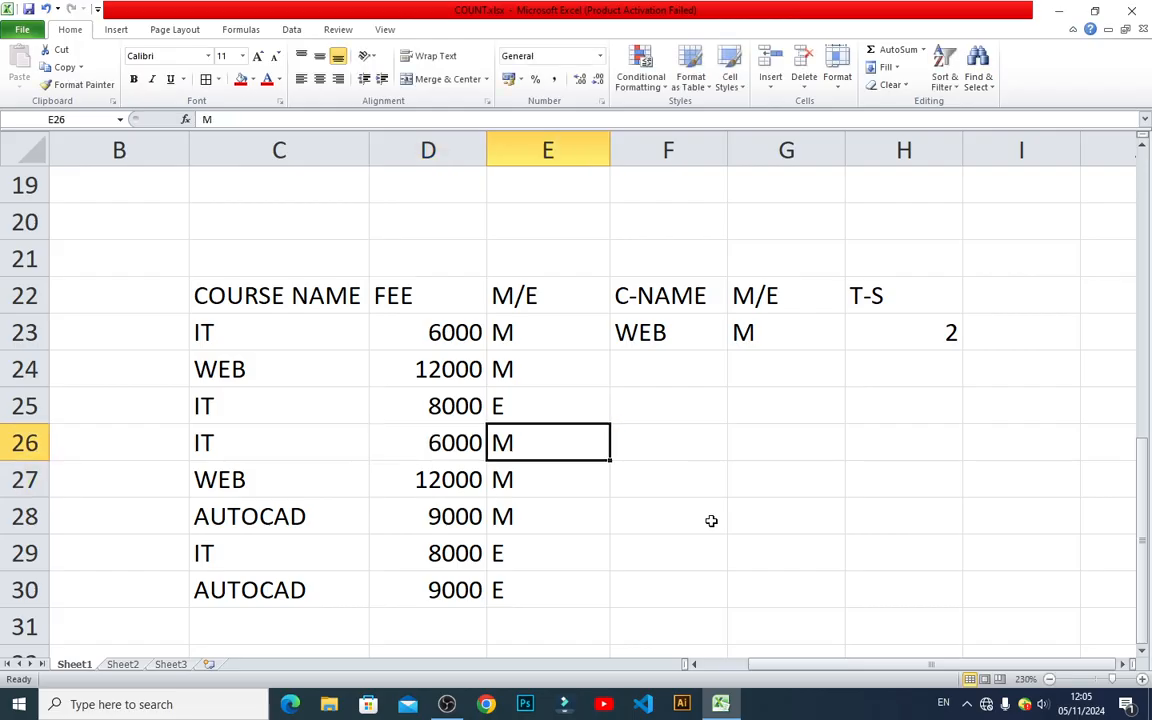
pyautogui.press('Down')
pyautogui.press('Left')
pyautogui.press('Down')
pyautogui.press('Down')
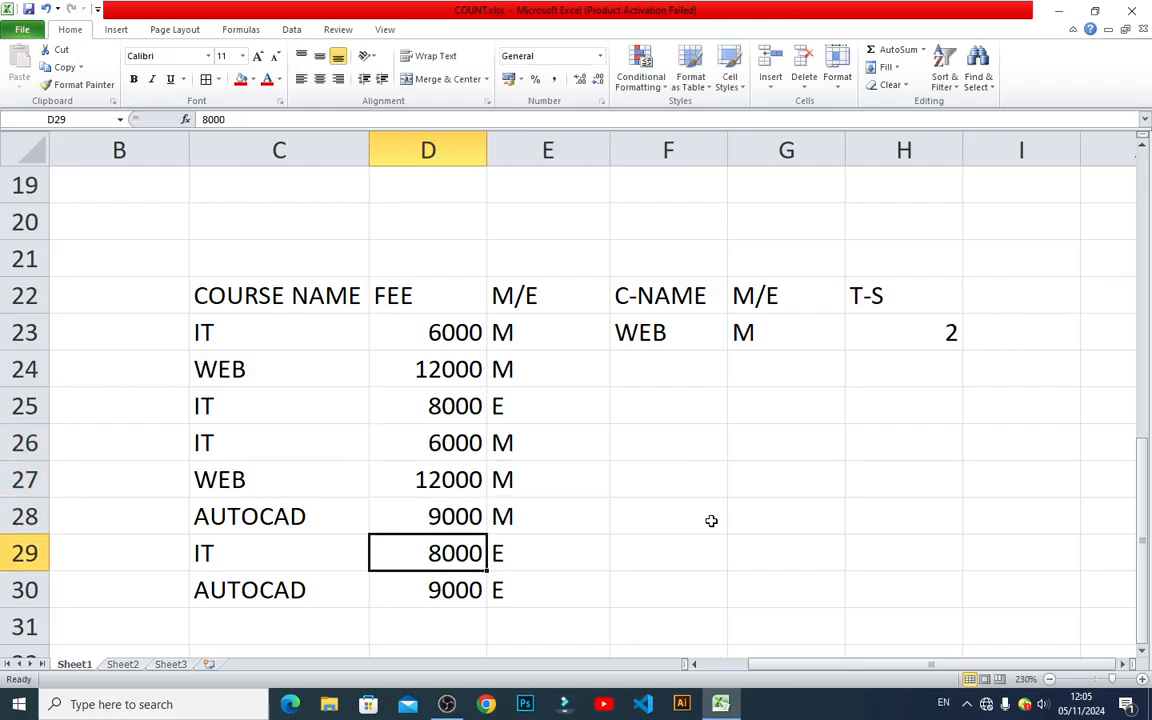
pyautogui.press('Up')
pyautogui.press('Down')
pyautogui.press('Up')
pyautogui.press('Up')
pyautogui.press('Up')
pyautogui.press('Up')
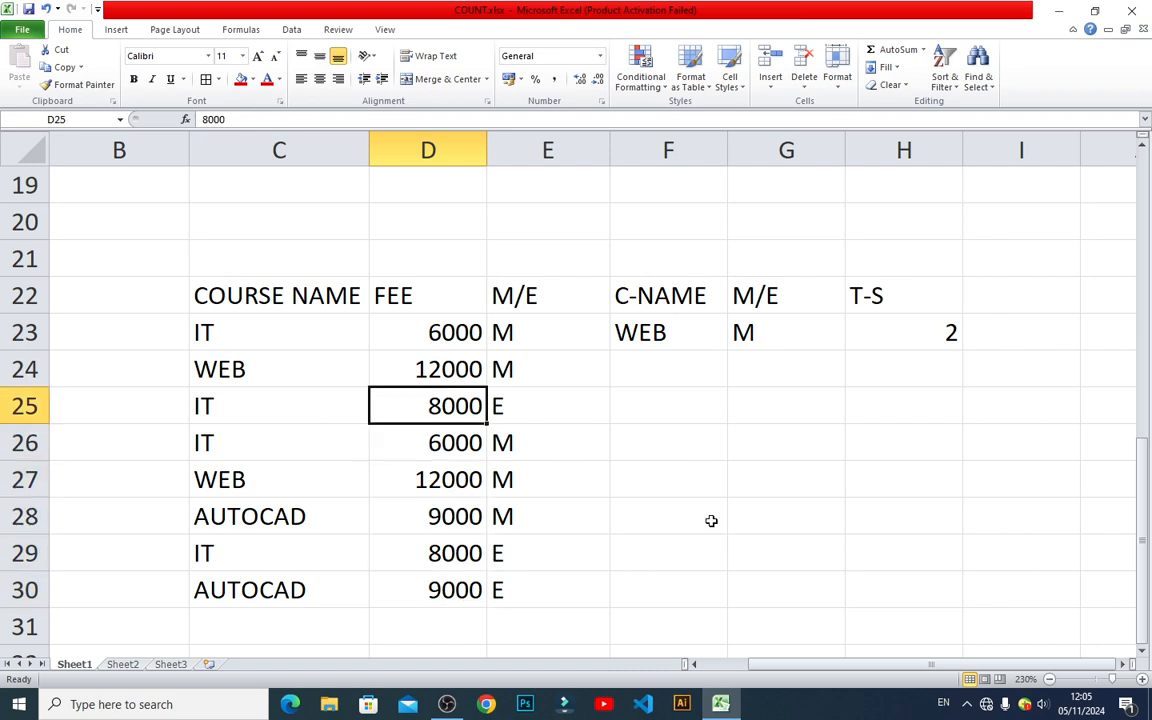
# Move the T-S heading and its COUNTIFS formula one column over to I22:I23
pyautogui.press('Up')
pyautogui.press('Up')
pyautogui.press('Right')
pyautogui.press('Right')
pyautogui.press('Right')
pyautogui.press('Right')
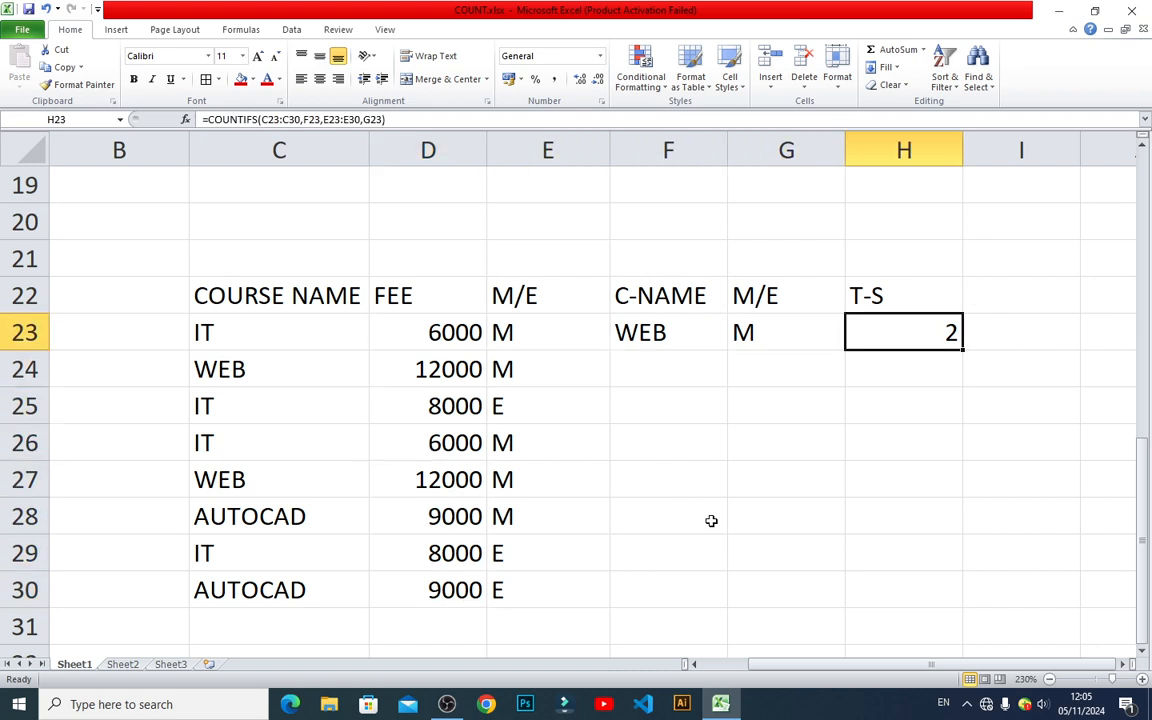
pyautogui.scroll(1, 760, 500)
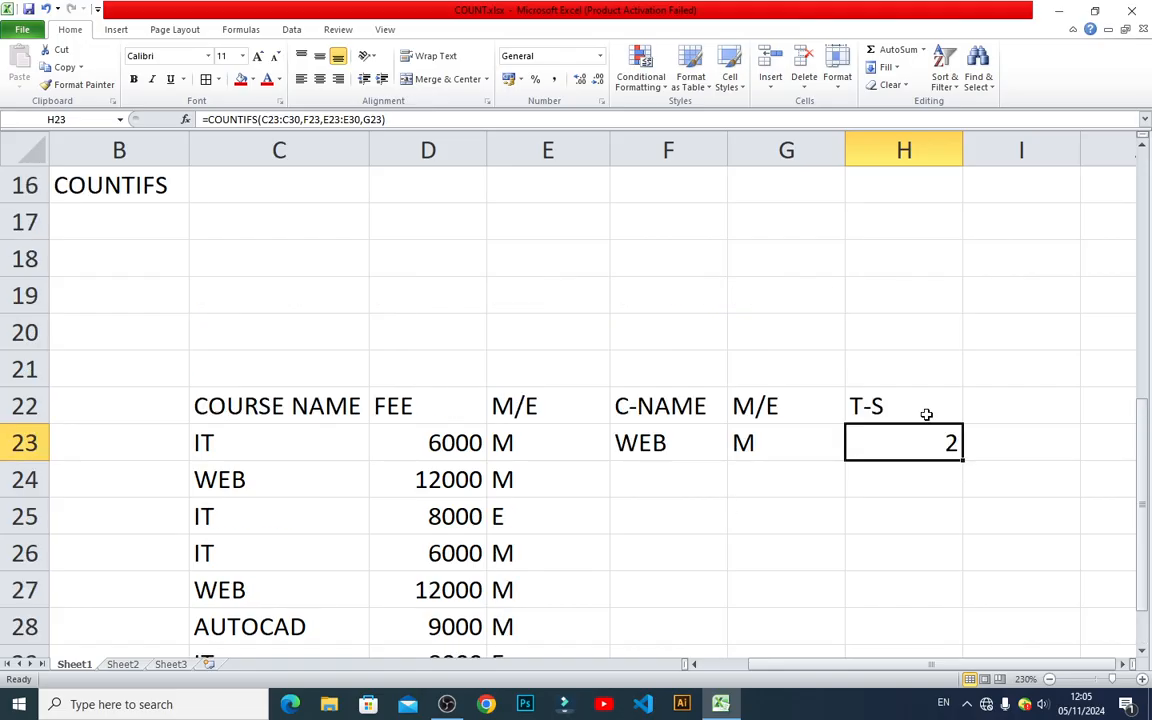
pyautogui.moveTo(926, 414); pyautogui.dragTo(998, 429)
# Enter the heading FEE in the empty cell H22, between M/E and T-S
pyautogui.click(879, 399)
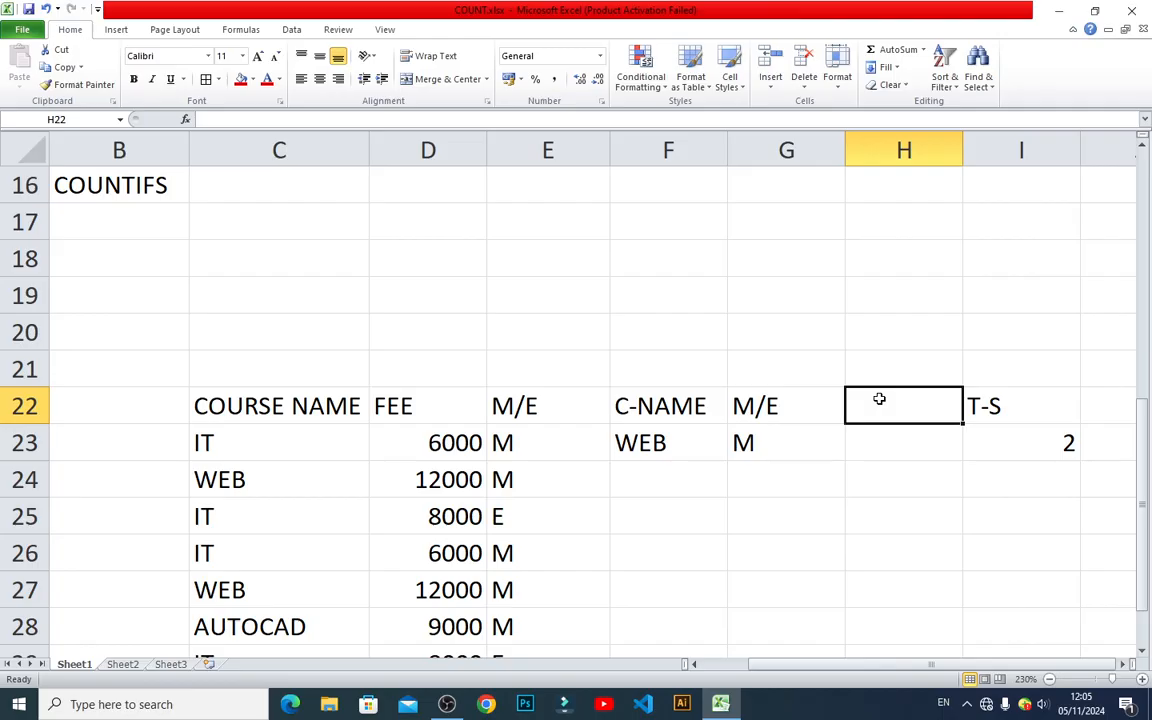
pyautogui.write('FEE')
pyautogui.press('Return')
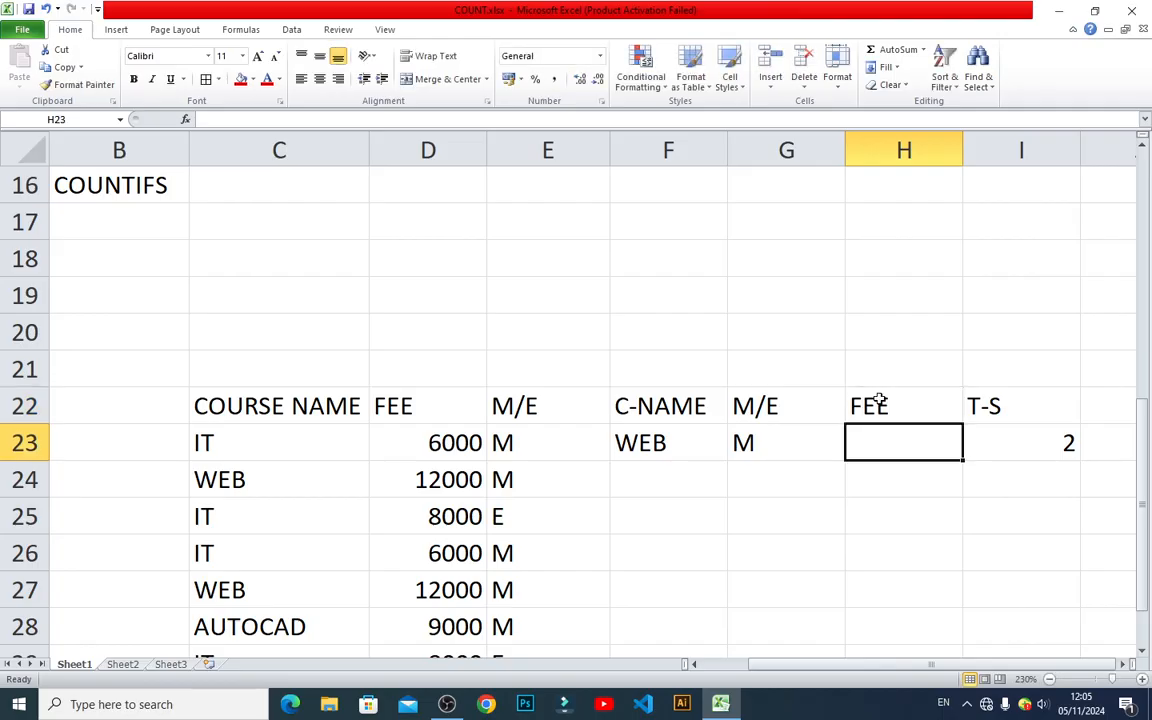
# Add the fee range D23:D30 as the third criteria range of the COUNTIFS formula in I23
pyautogui.doubleClick(981, 439)
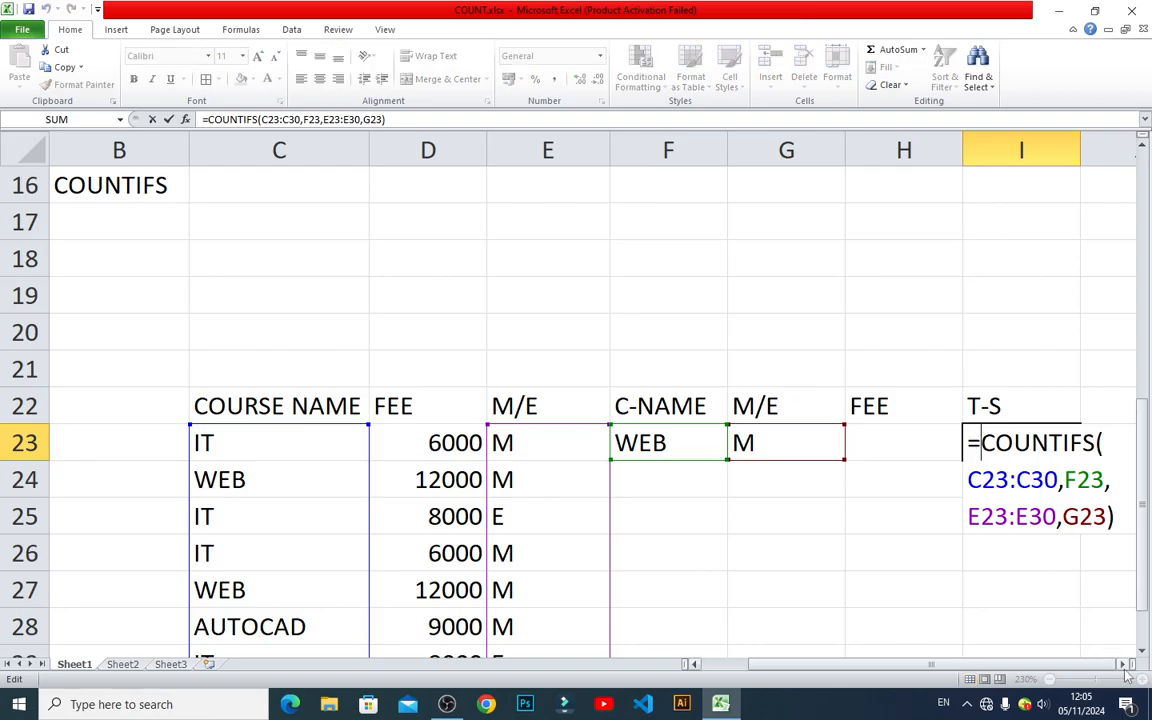
pyautogui.hscroll(3, 1128, 677)
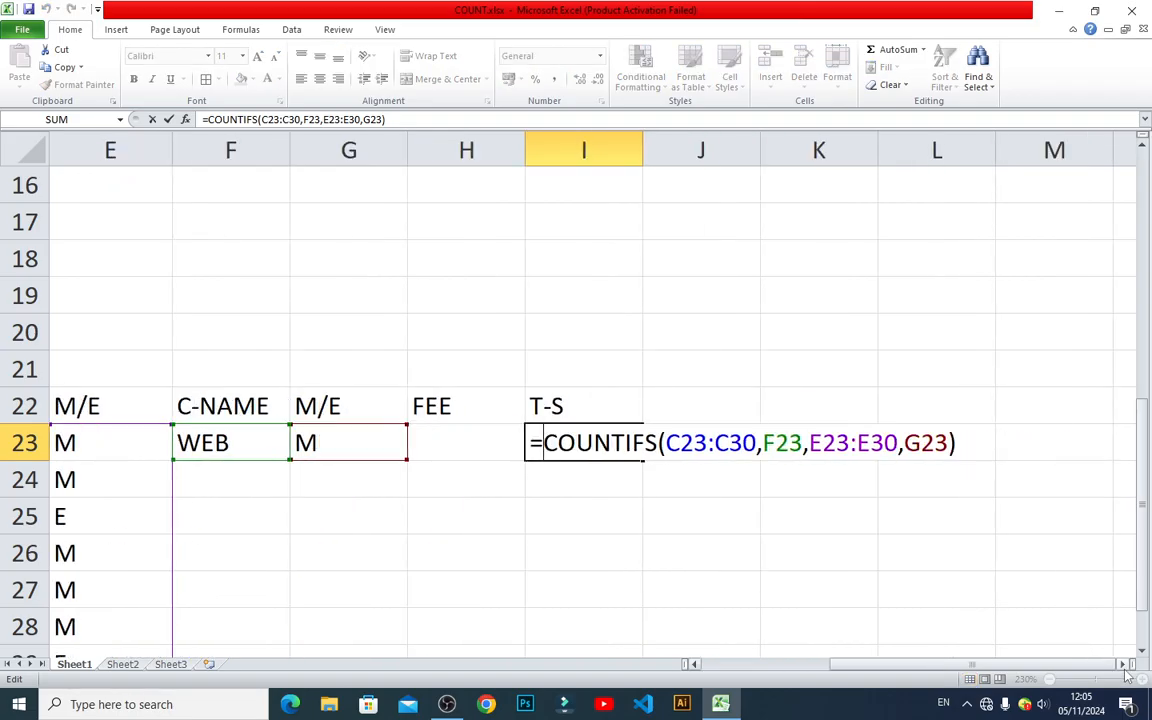
pyautogui.click(950, 444)
pyautogui.write(',')
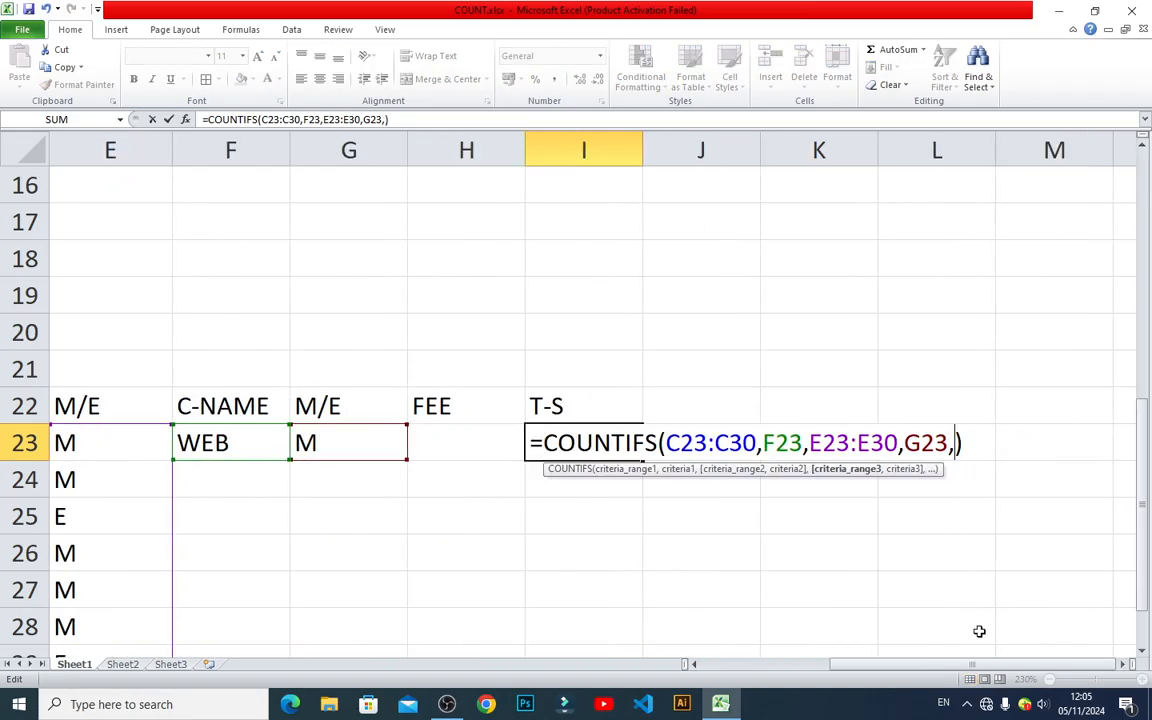
pyautogui.moveTo(975, 664); pyautogui.dragTo(947, 670)
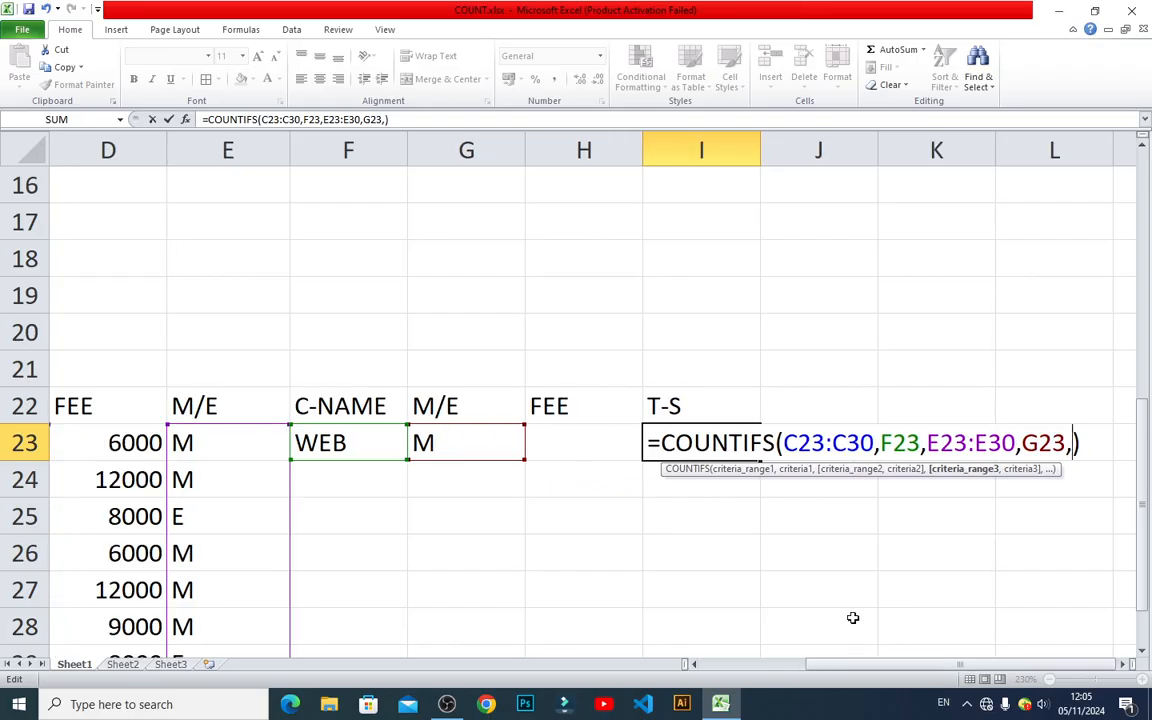
pyautogui.moveTo(856, 664); pyautogui.dragTo(838, 664)
pyautogui.moveTo(266, 422); pyautogui.dragTo(294, 608)
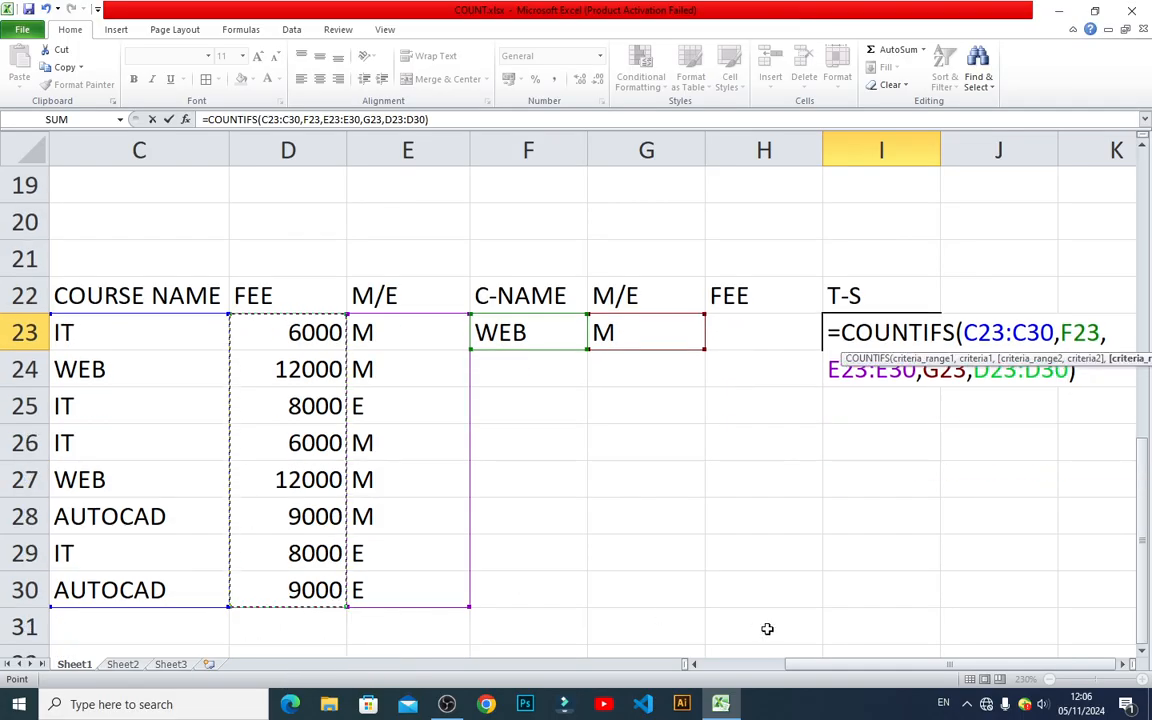
# Add cell H23 as the third criterion of the COUNTIFS formula and enter the formula
pyautogui.moveTo(968, 662); pyautogui.dragTo(968, 662)
pyautogui.click(1124, 665)
pyautogui.click(1124, 665)
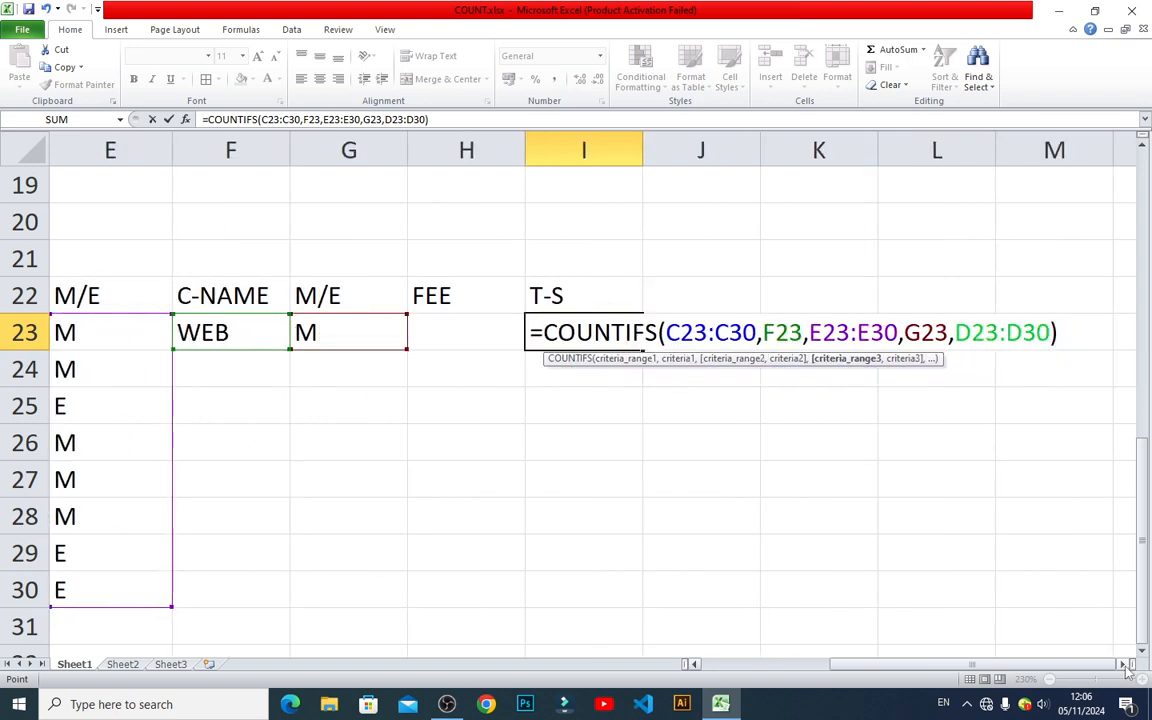
pyautogui.write(',')
pyautogui.click(462, 332)
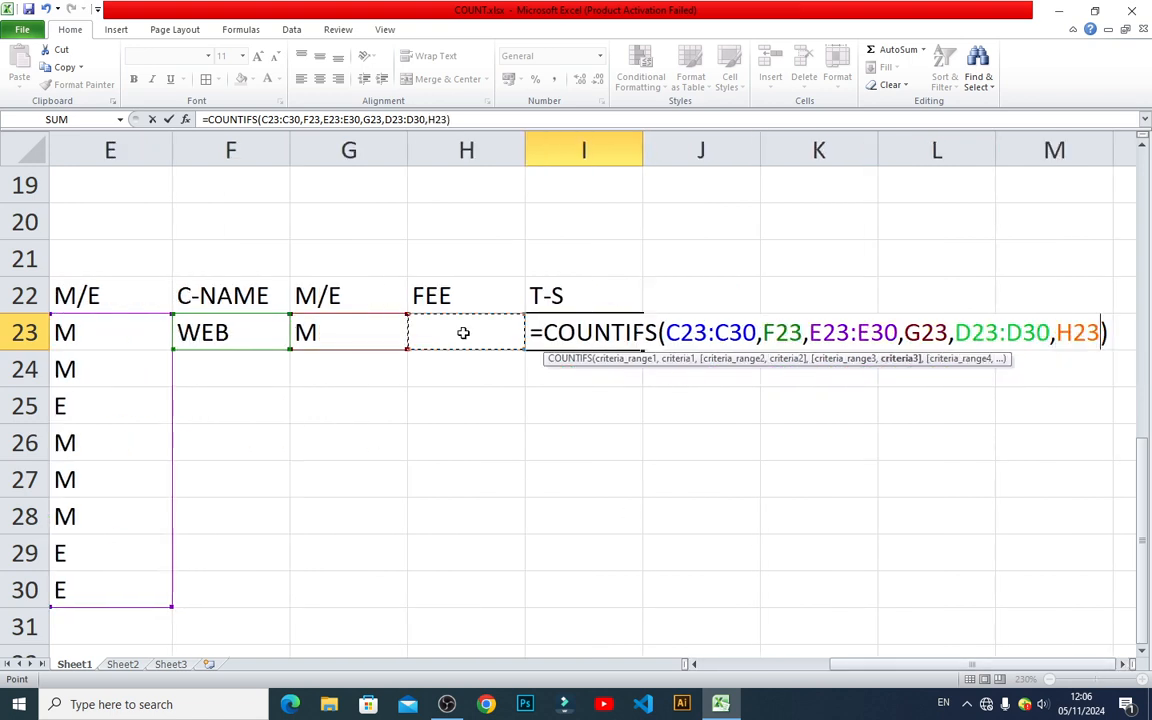
pyautogui.write(')')
pyautogui.press('BackSpace')
pyautogui.press('Return')
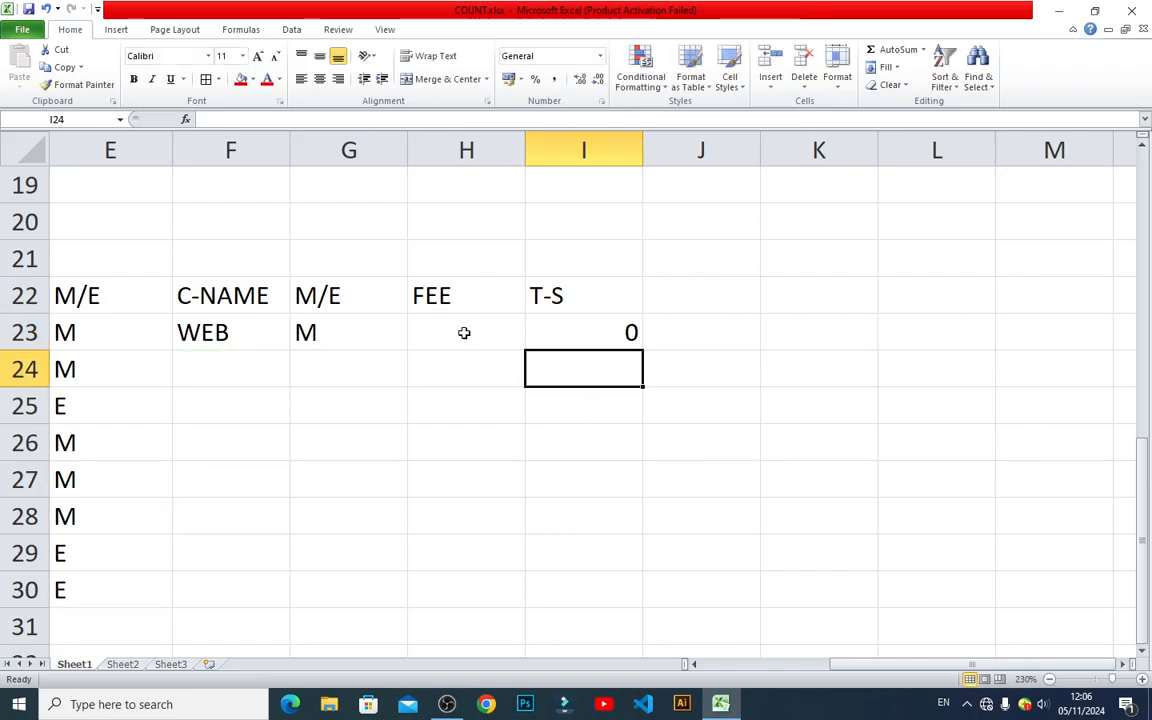
# Review the criteria cells and the T-S formula, and enter 4000 as the FEE criterion in H23
pyautogui.press('Up')
pyautogui.press('Left')
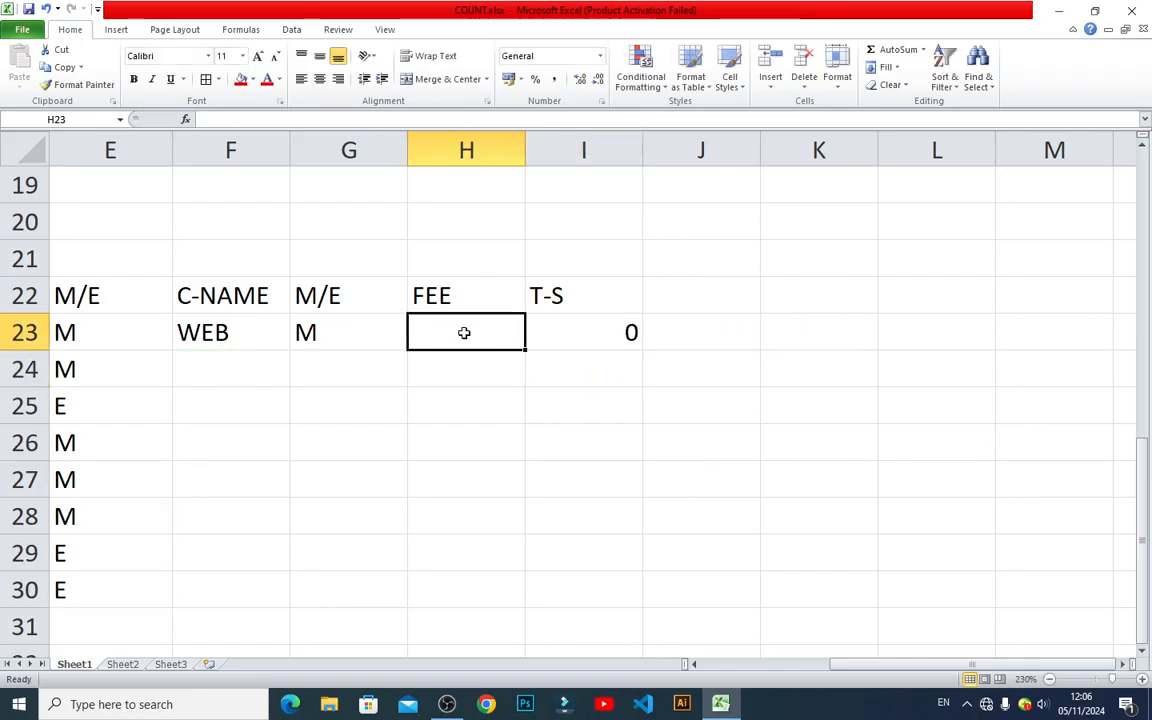
pyautogui.click(535, 329)
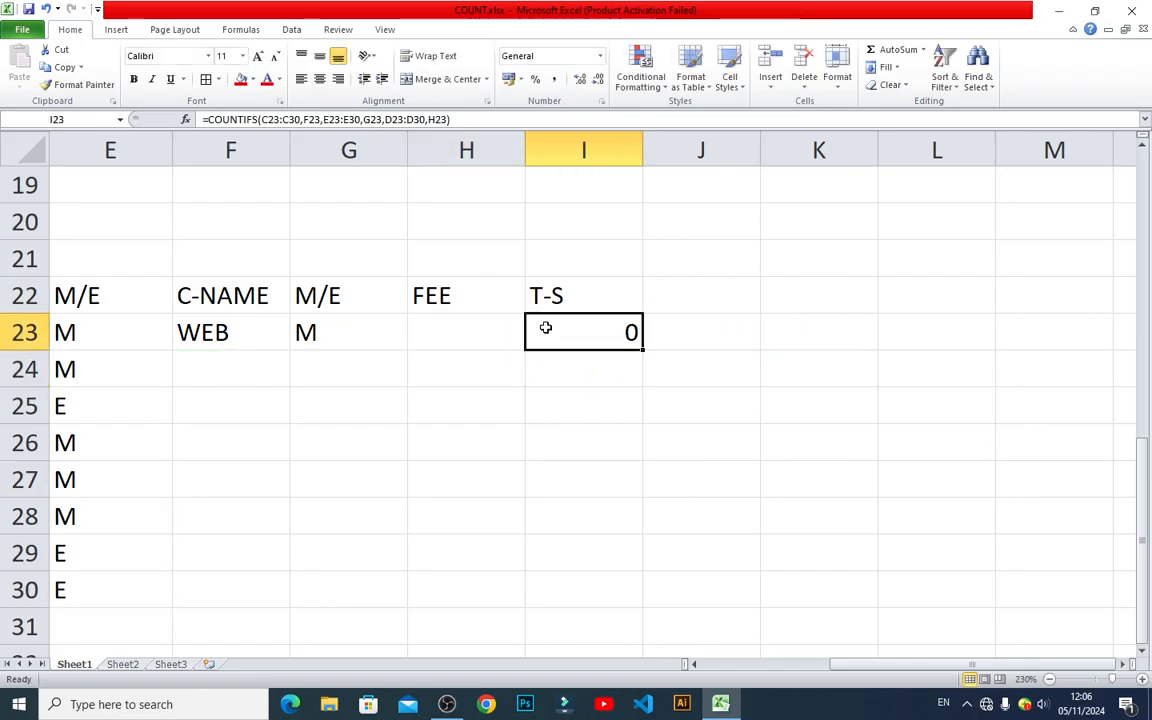
pyautogui.click(232, 343)
pyautogui.click(296, 332)
pyautogui.click(578, 342)
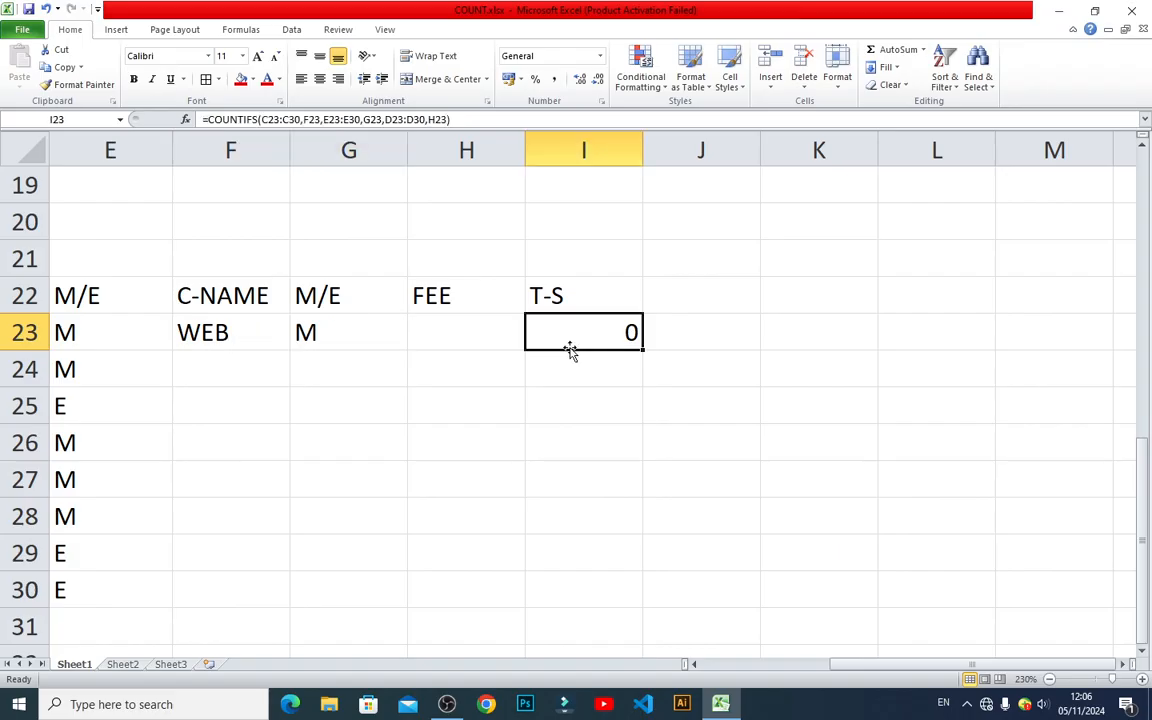
pyautogui.click(478, 355)
pyautogui.write('4000')
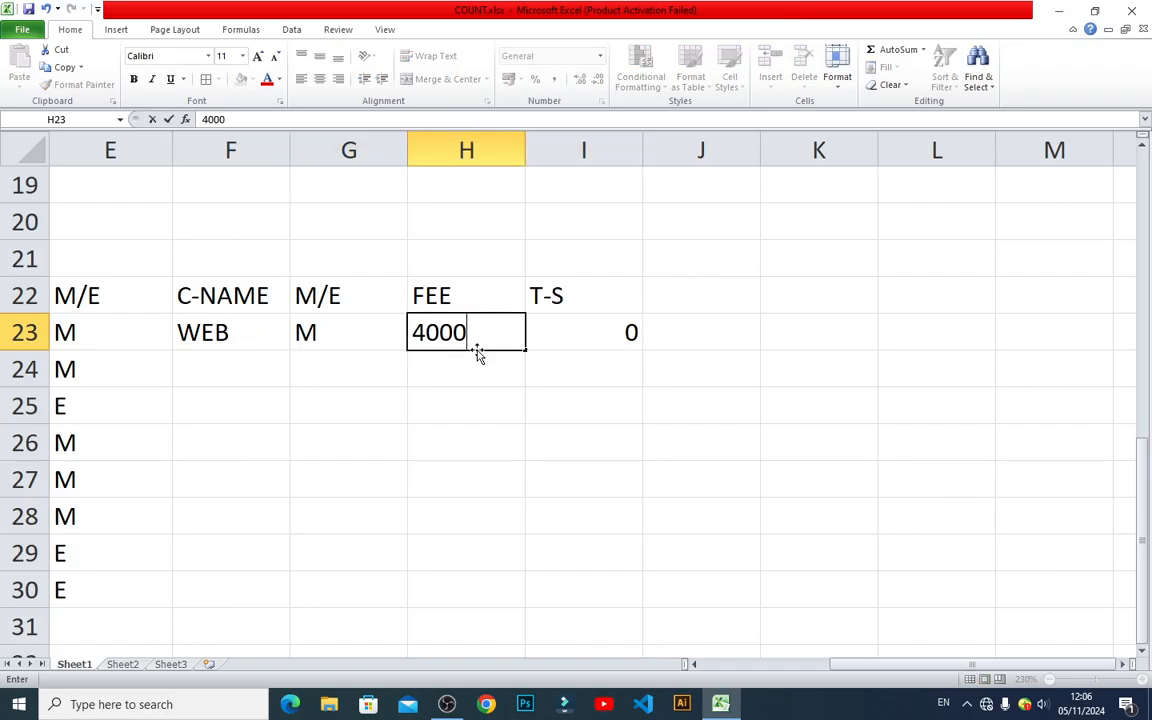
pyautogui.press('Return')
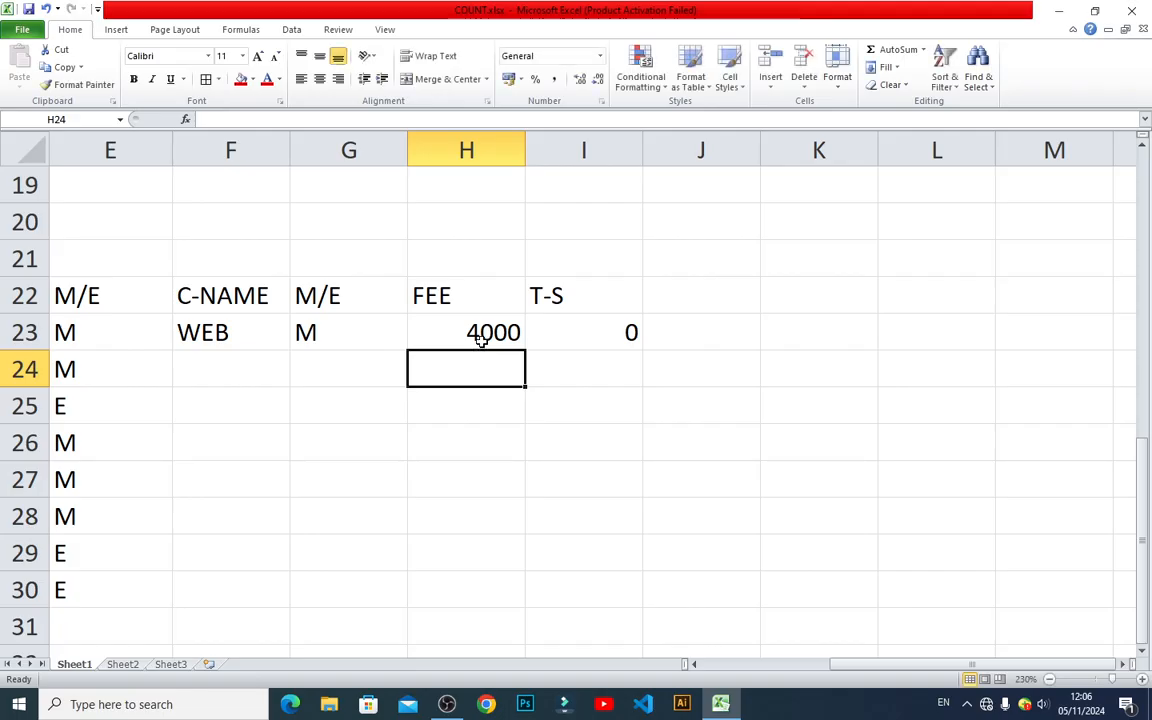
# Review the criteria in row 23 and change the C-NAME criterion in F23 to IT
pyautogui.click(481, 337)
pyautogui.click(218, 333)
pyautogui.click(332, 332)
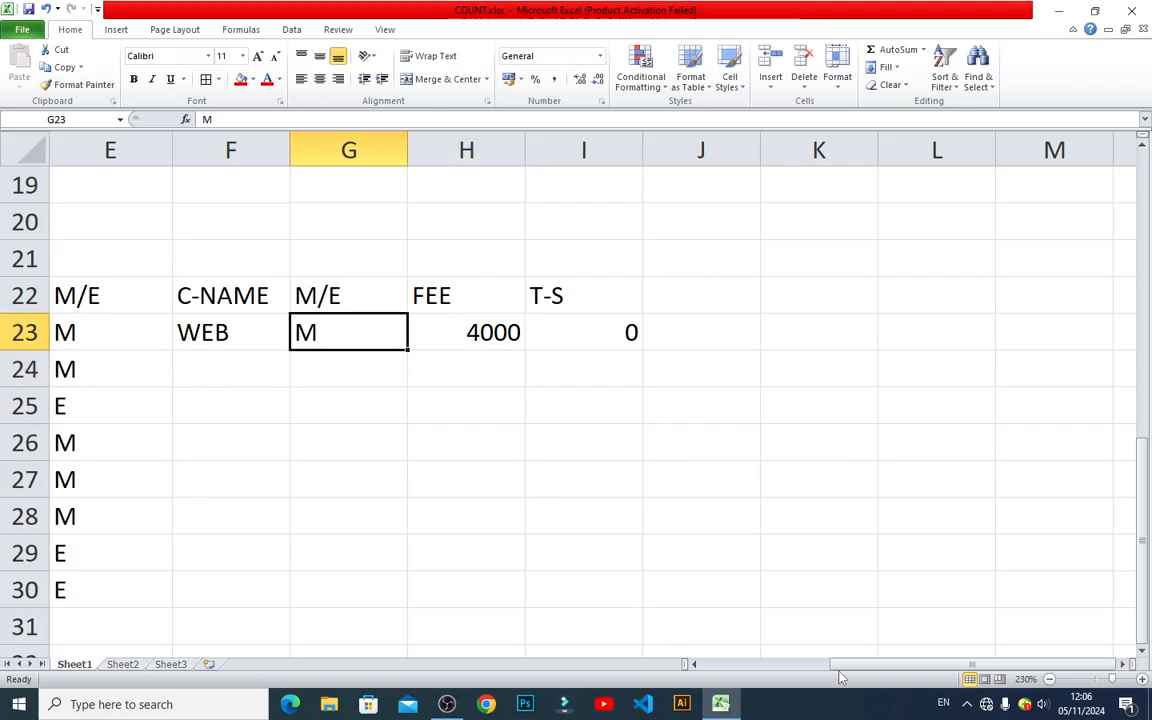
pyautogui.moveTo(840, 665); pyautogui.dragTo(795, 662)
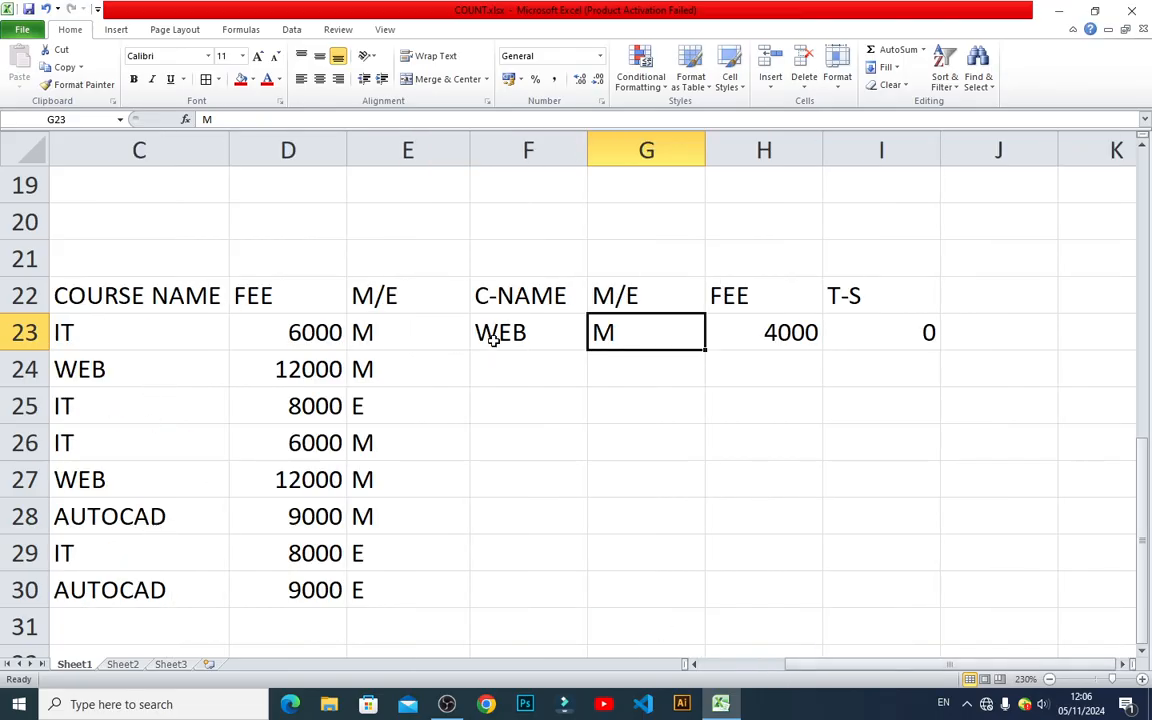
pyautogui.click(537, 336)
pyautogui.write('IT')
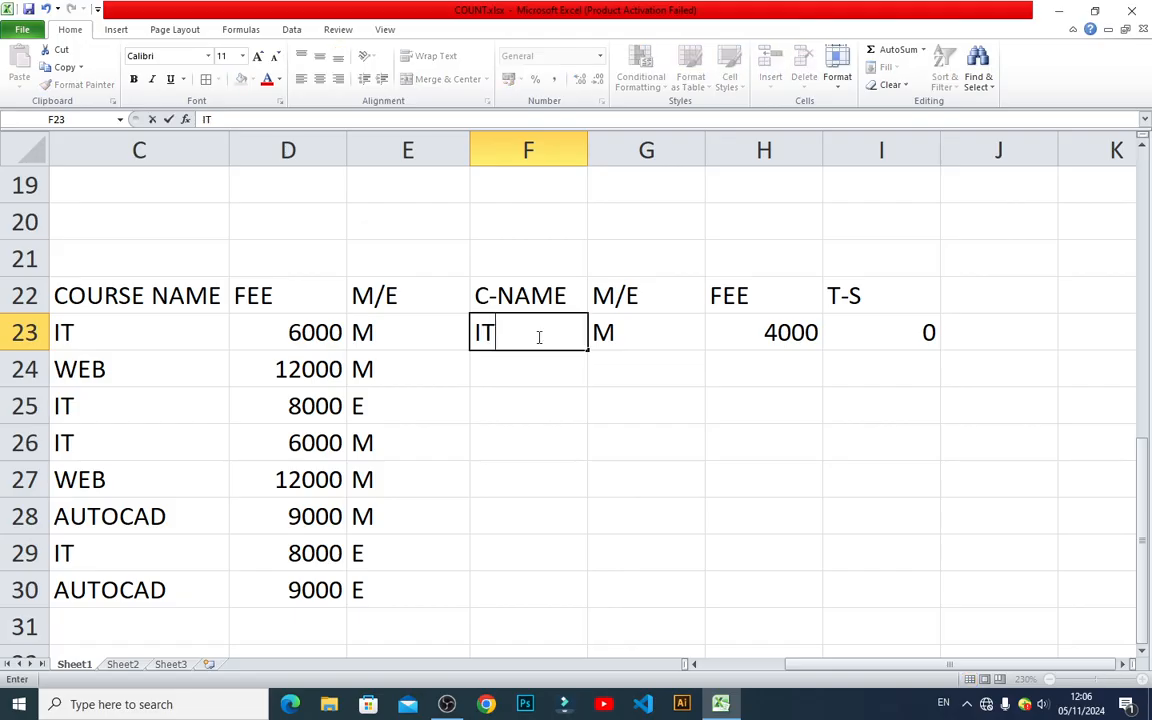
pyautogui.press('Tab')
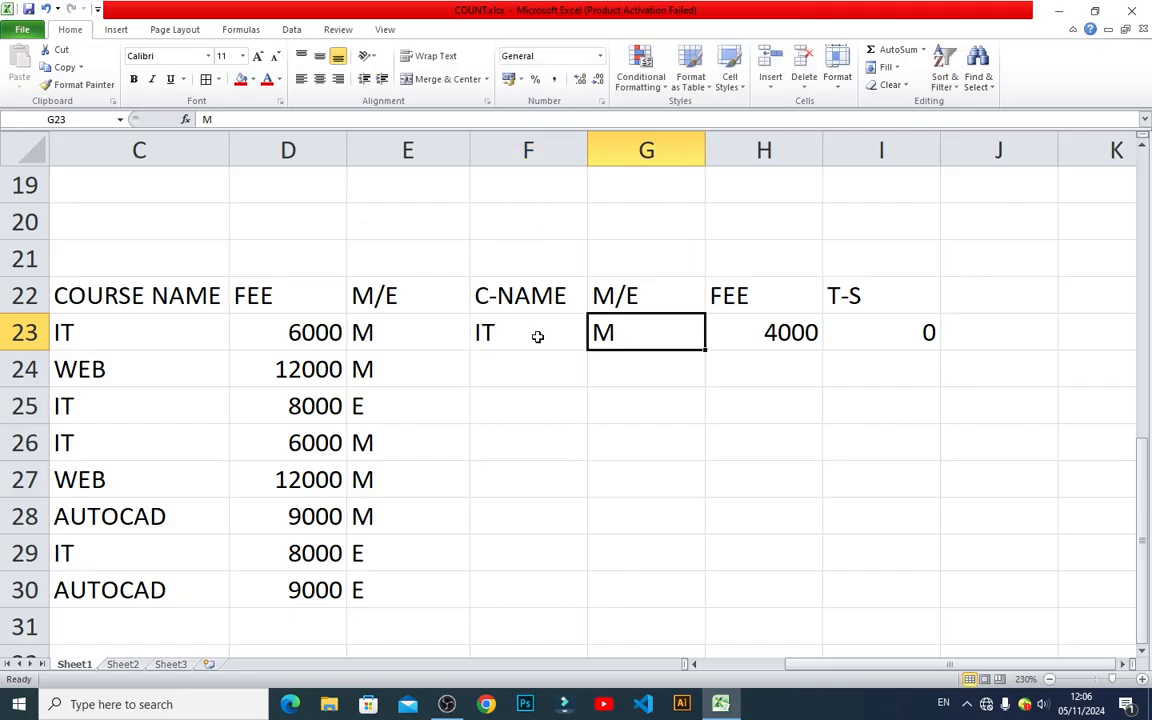
# Set the FEE criterion in cell H23 to 6000, keeping M as the M/E criterion
pyautogui.press('Tab')
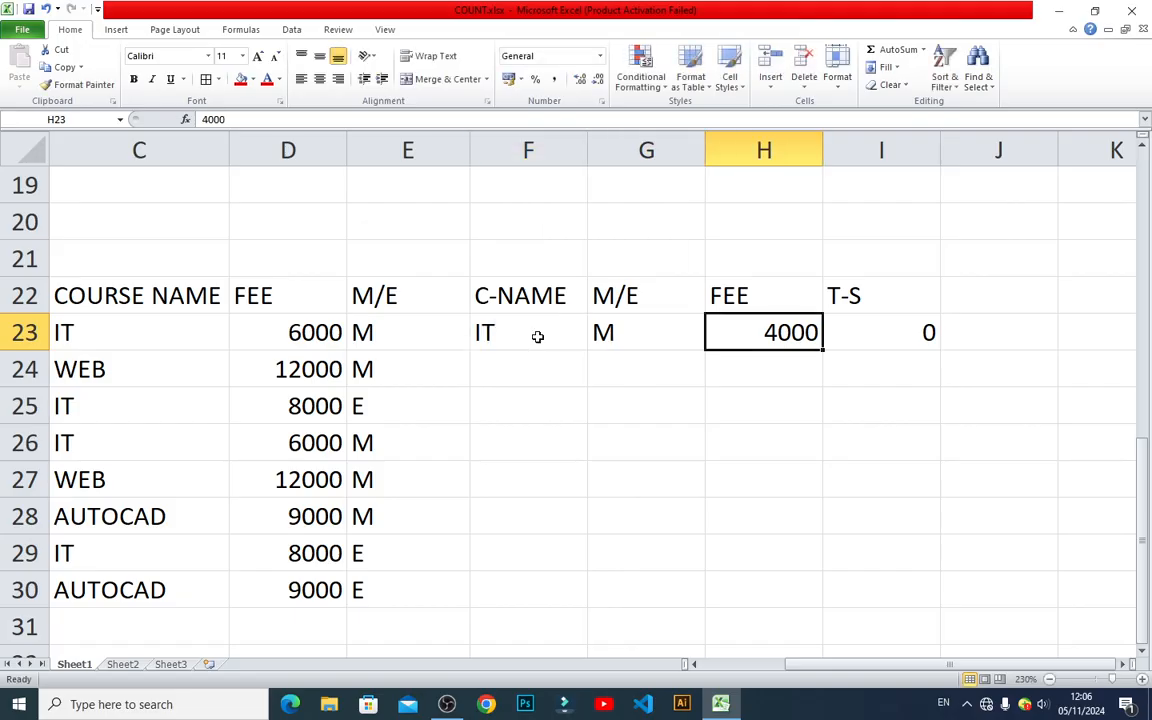
pyautogui.write('6000')
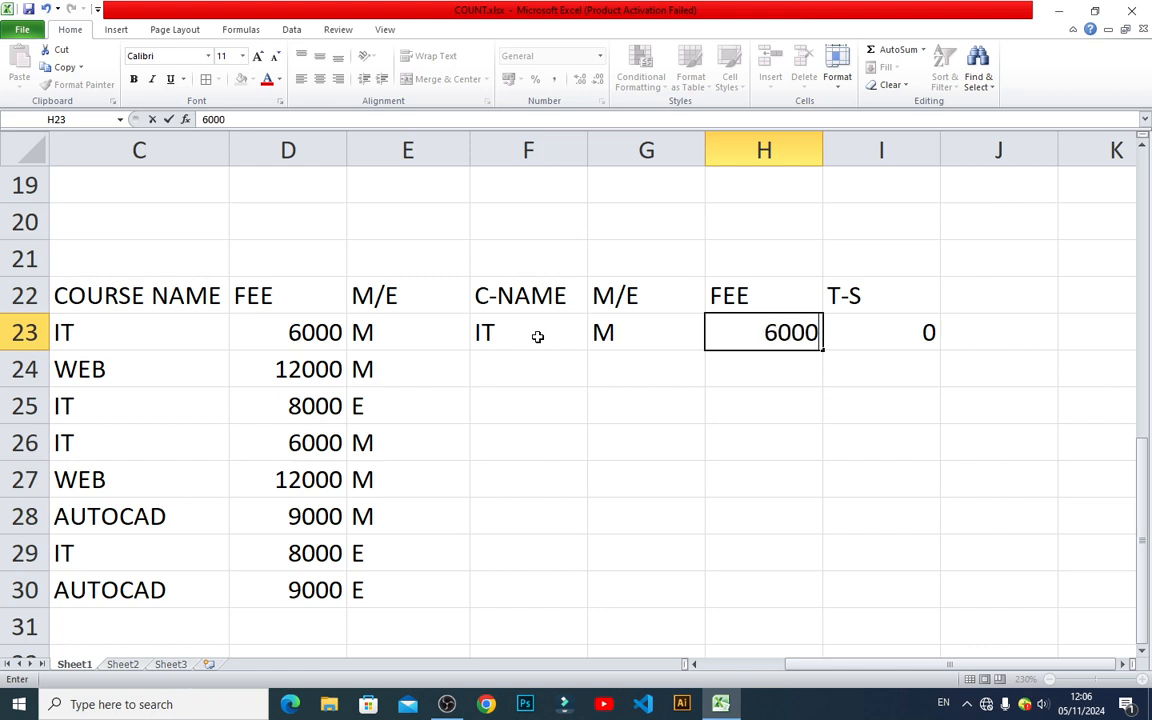
pyautogui.press('Return')
# Confirm the 6000 fee criterion in H23 and change the M/E criterion in G23 to E
pyautogui.click(915, 341)
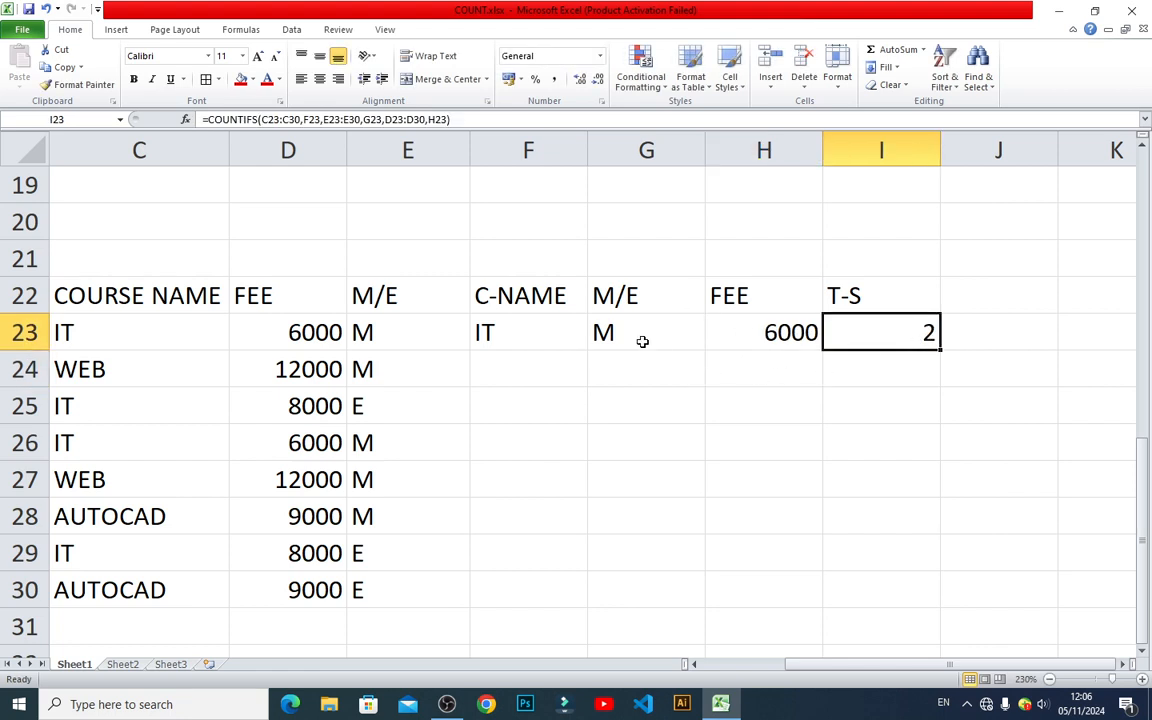
pyautogui.click(535, 329)
pyautogui.click(597, 335)
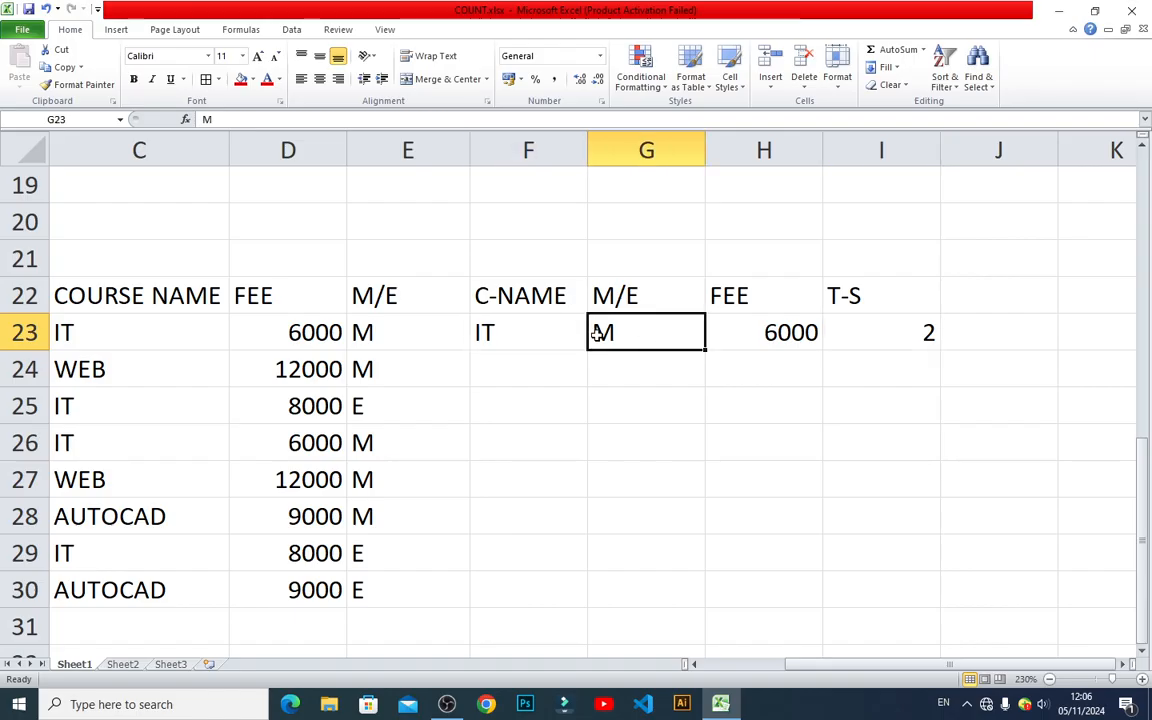
pyautogui.write('EV')
pyautogui.press('BackSpace')
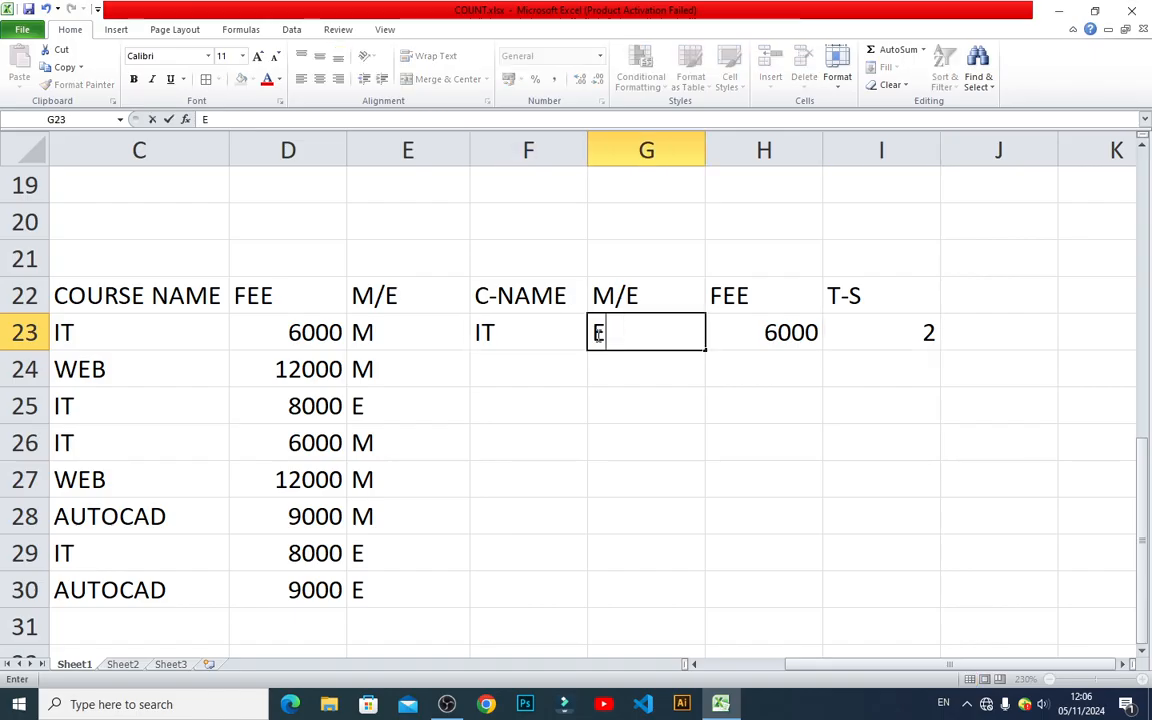
pyautogui.press('Return')
# Set the FEE criterion in cell H23 to 8000
pyautogui.press('Up')
pyautogui.press('Right')
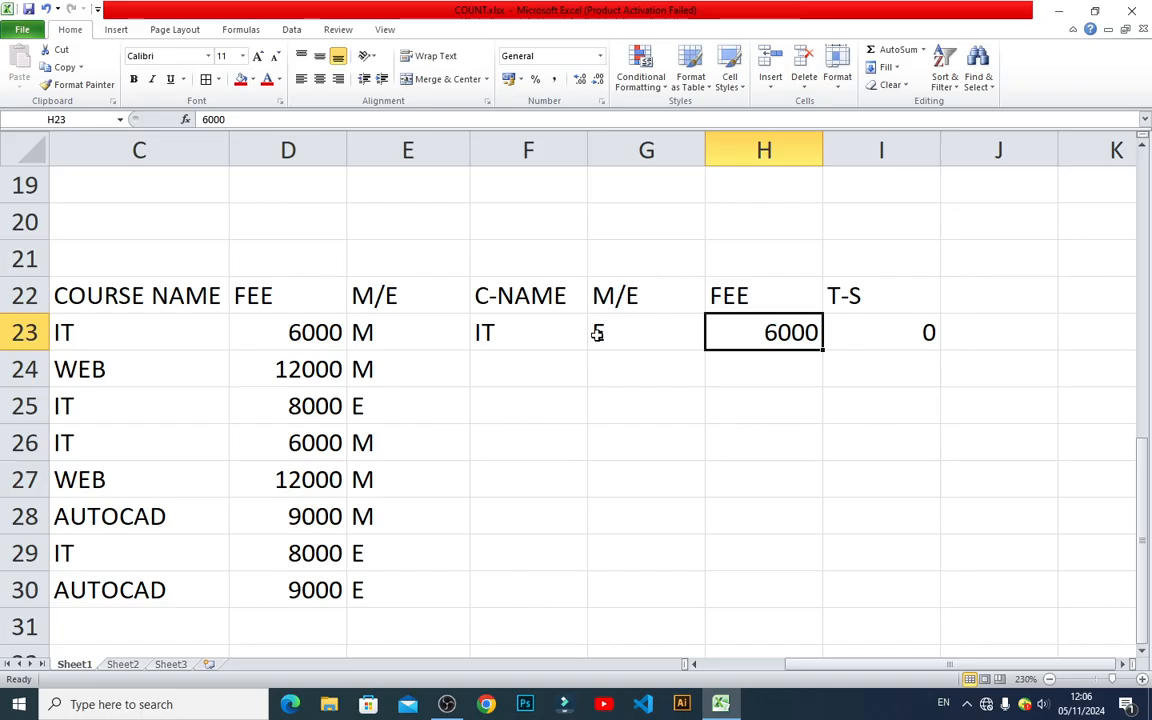
pyautogui.write('8000')
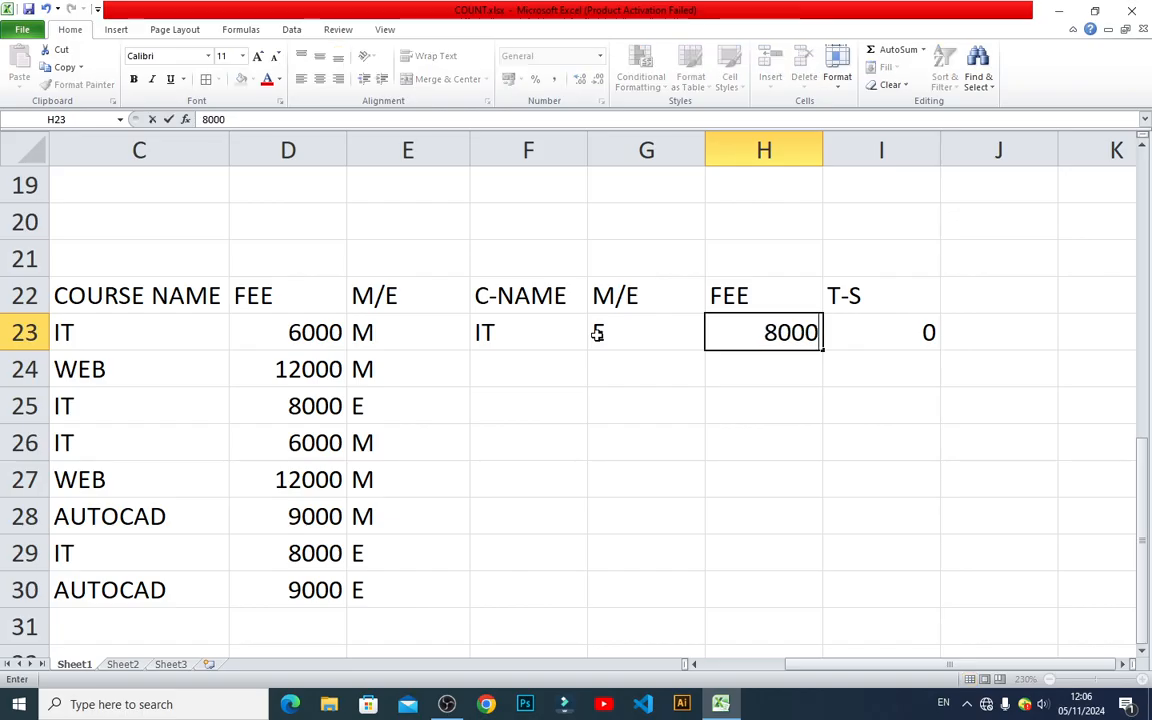
pyautogui.press('Return')
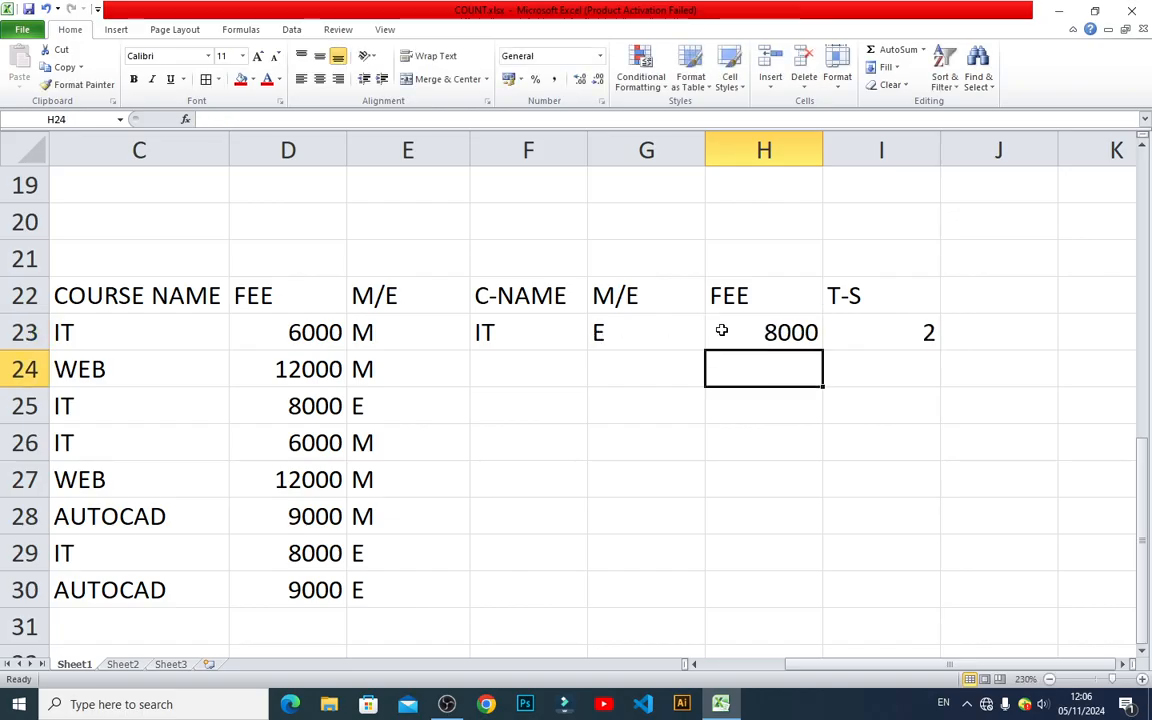
# Review the T-S result and the M/E and FEE criteria, and open the COUNTIFS formula in I23 to examine its ranges and criteria
pyautogui.click(865, 330)
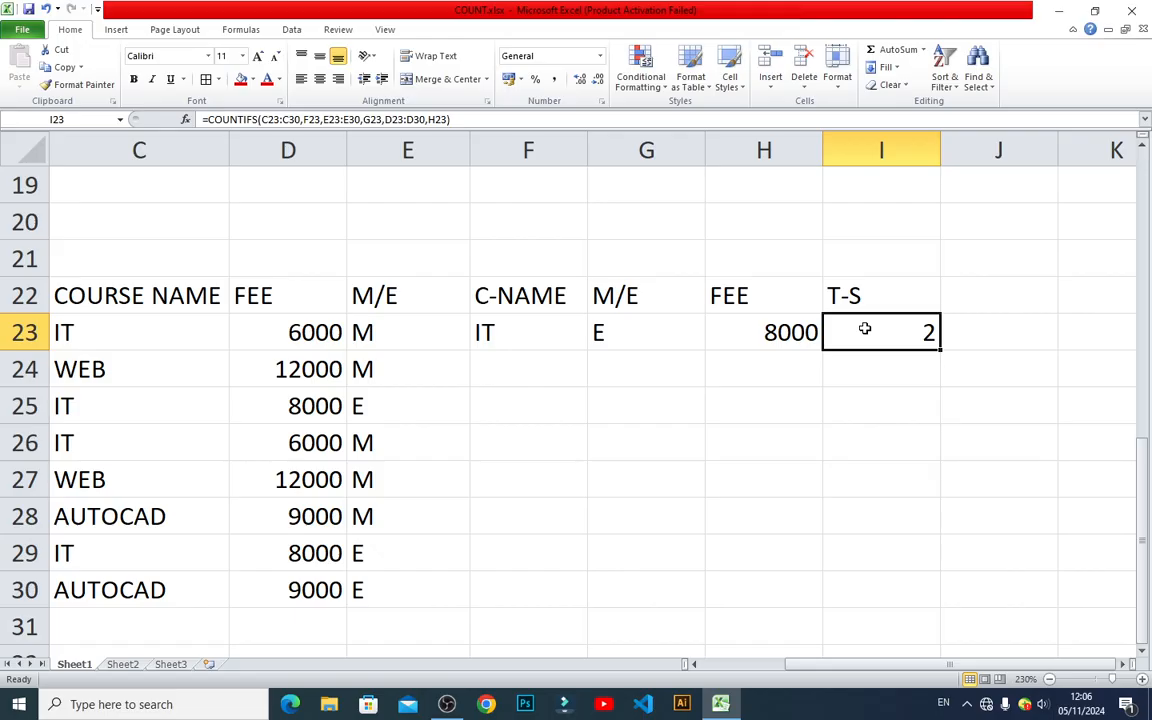
pyautogui.click(603, 330)
pyautogui.click(768, 330)
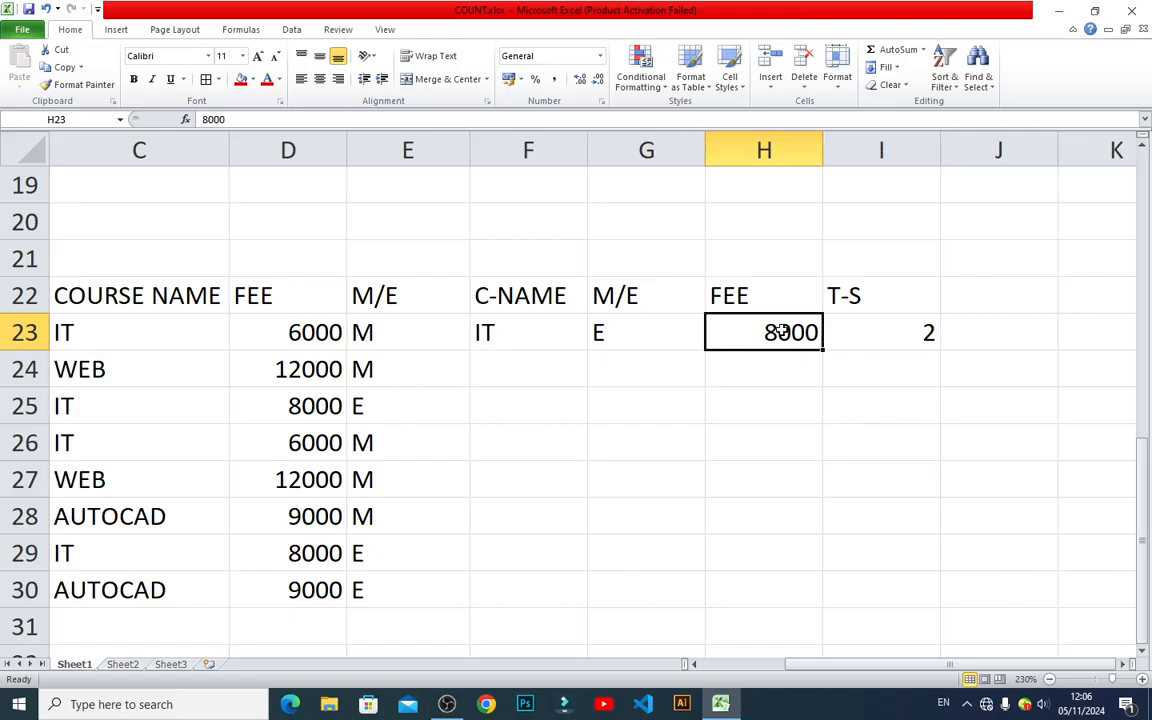
pyautogui.doubleClick(869, 322)
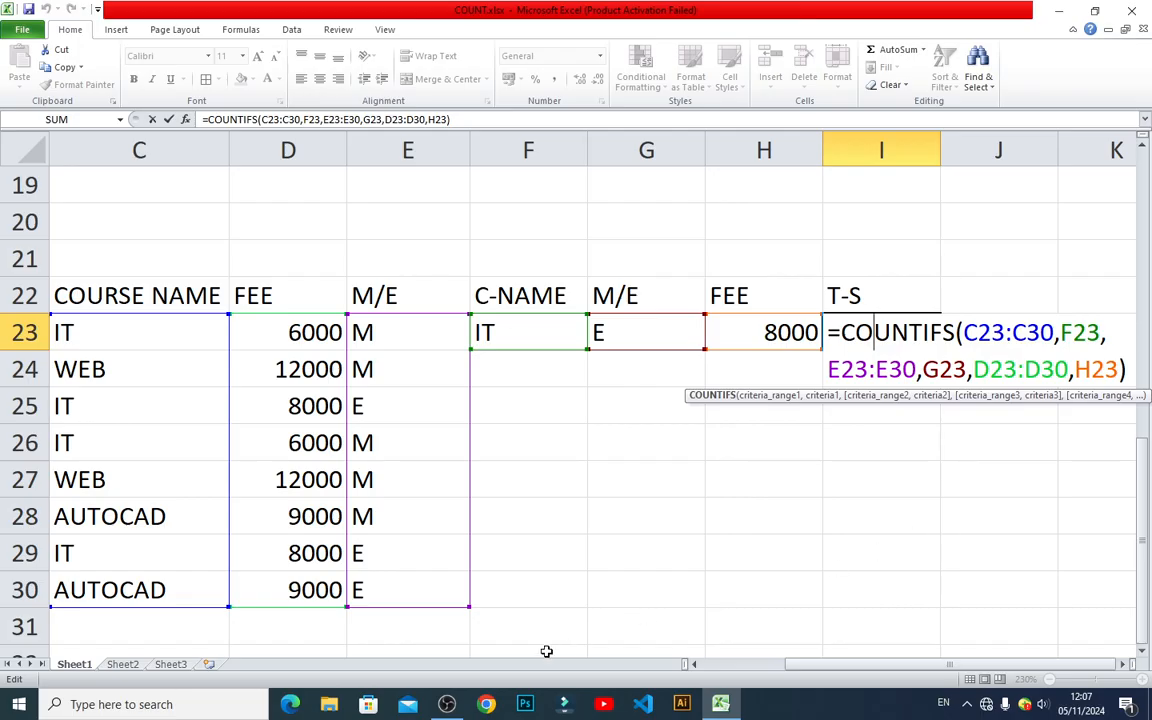
pyautogui.click(445, 704)
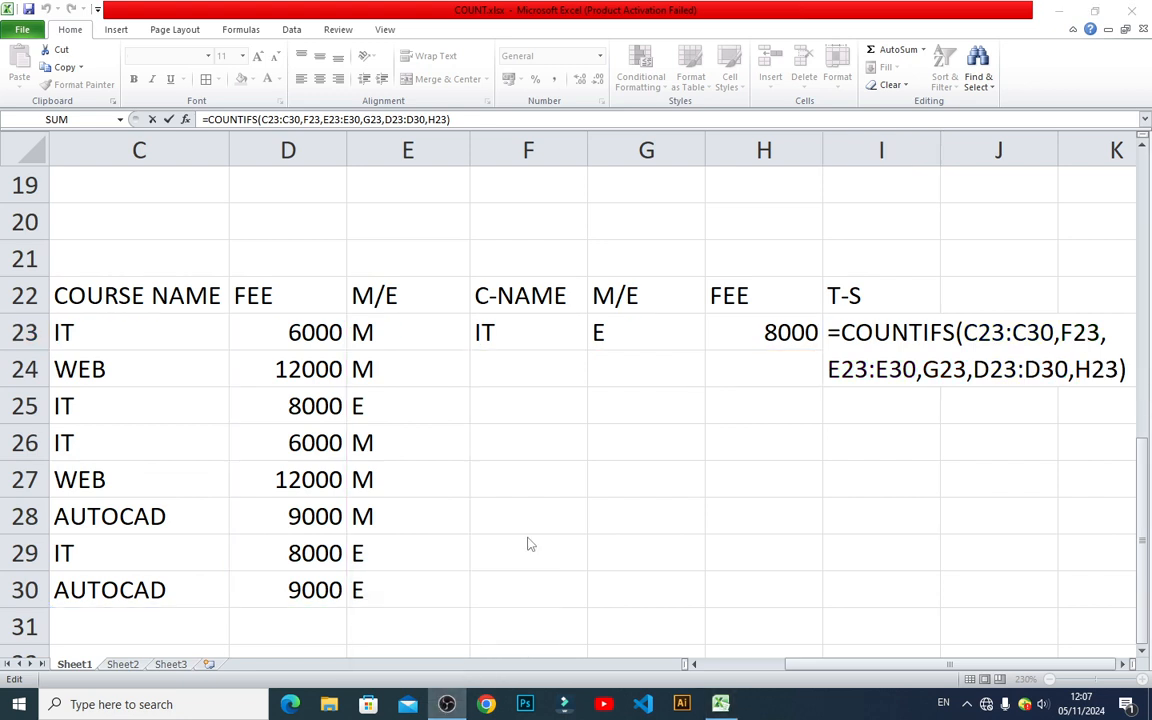